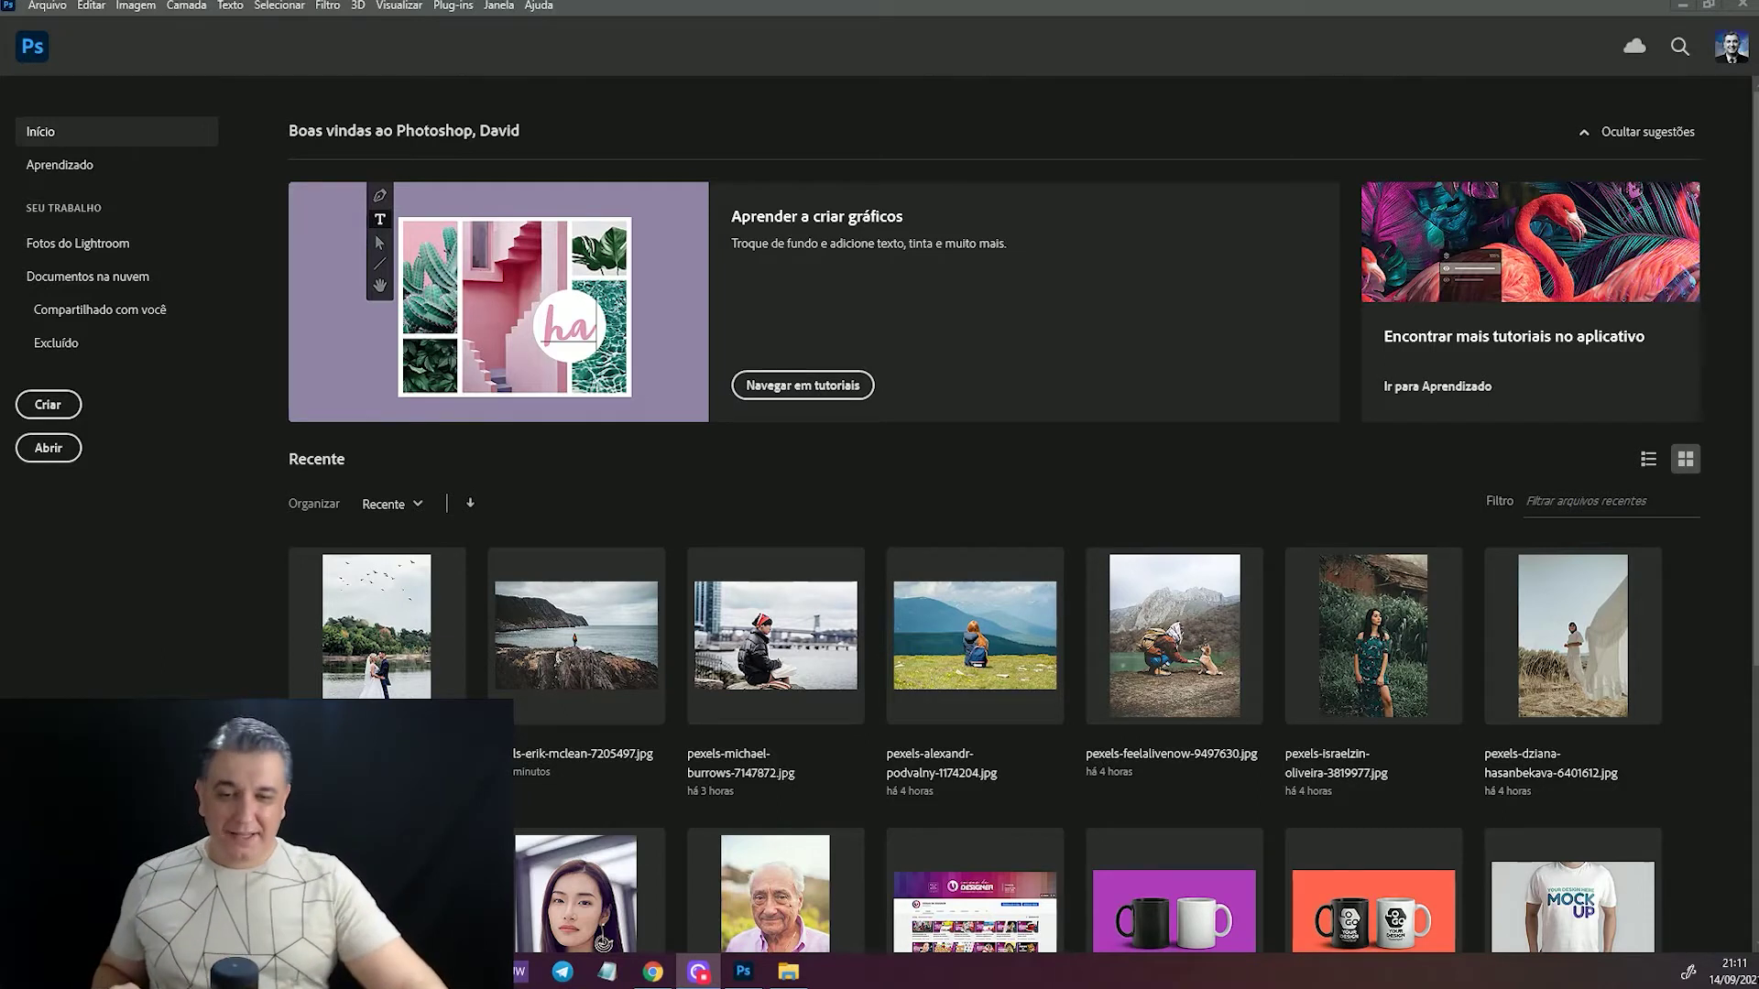
# - Open the elderly man's portrait jpg from Downloads > teste videos > face transform in Photoshop
pyautogui.click(789, 975)
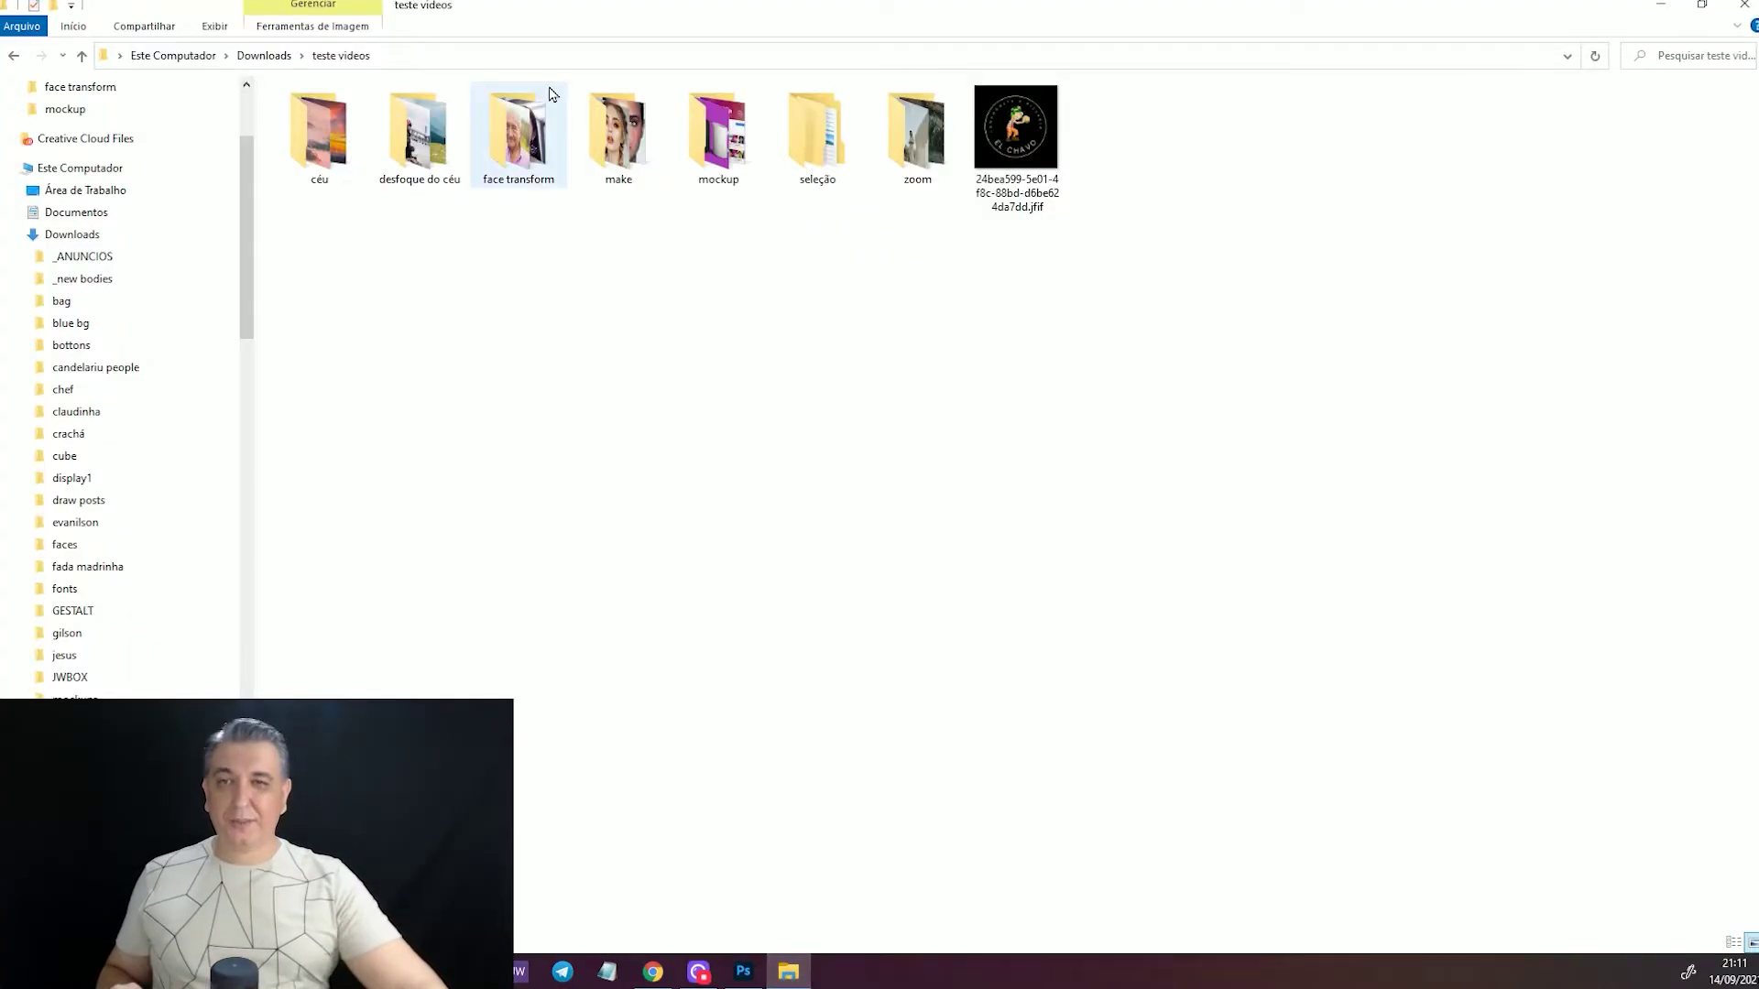
pyautogui.doubleClick(518, 142)
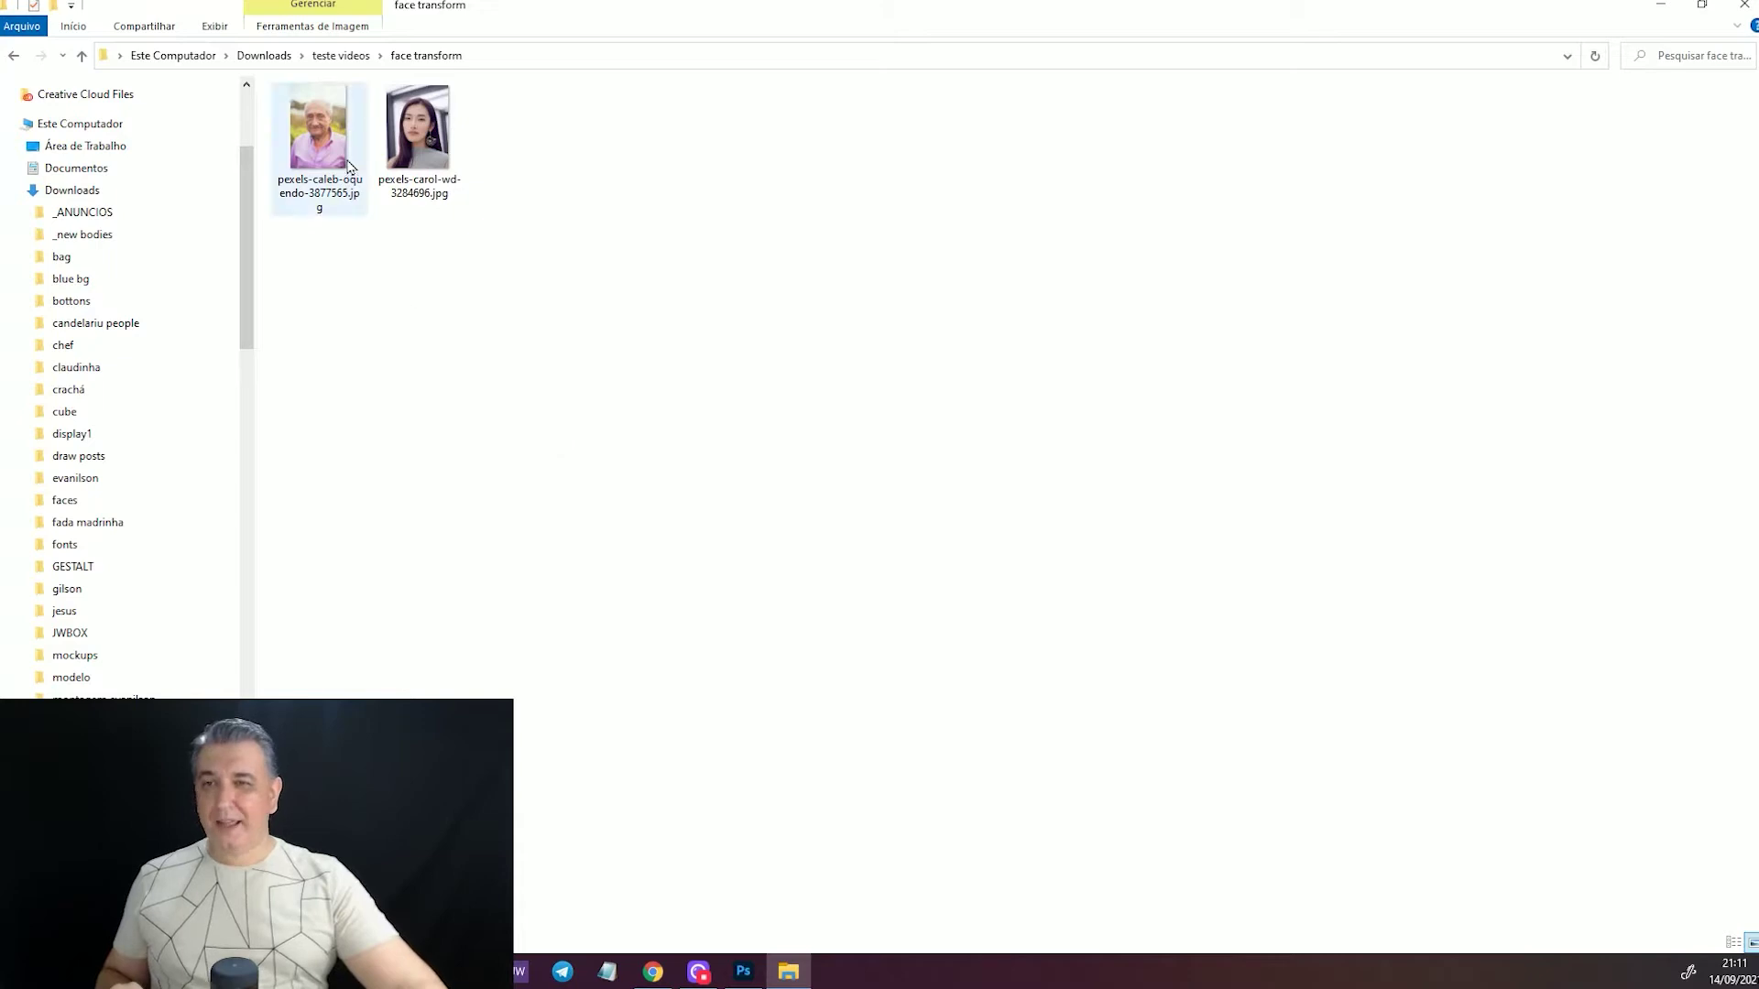
pyautogui.click(330, 132)
pyautogui.moveTo(289, 161); pyautogui.dragTo(745, 983)
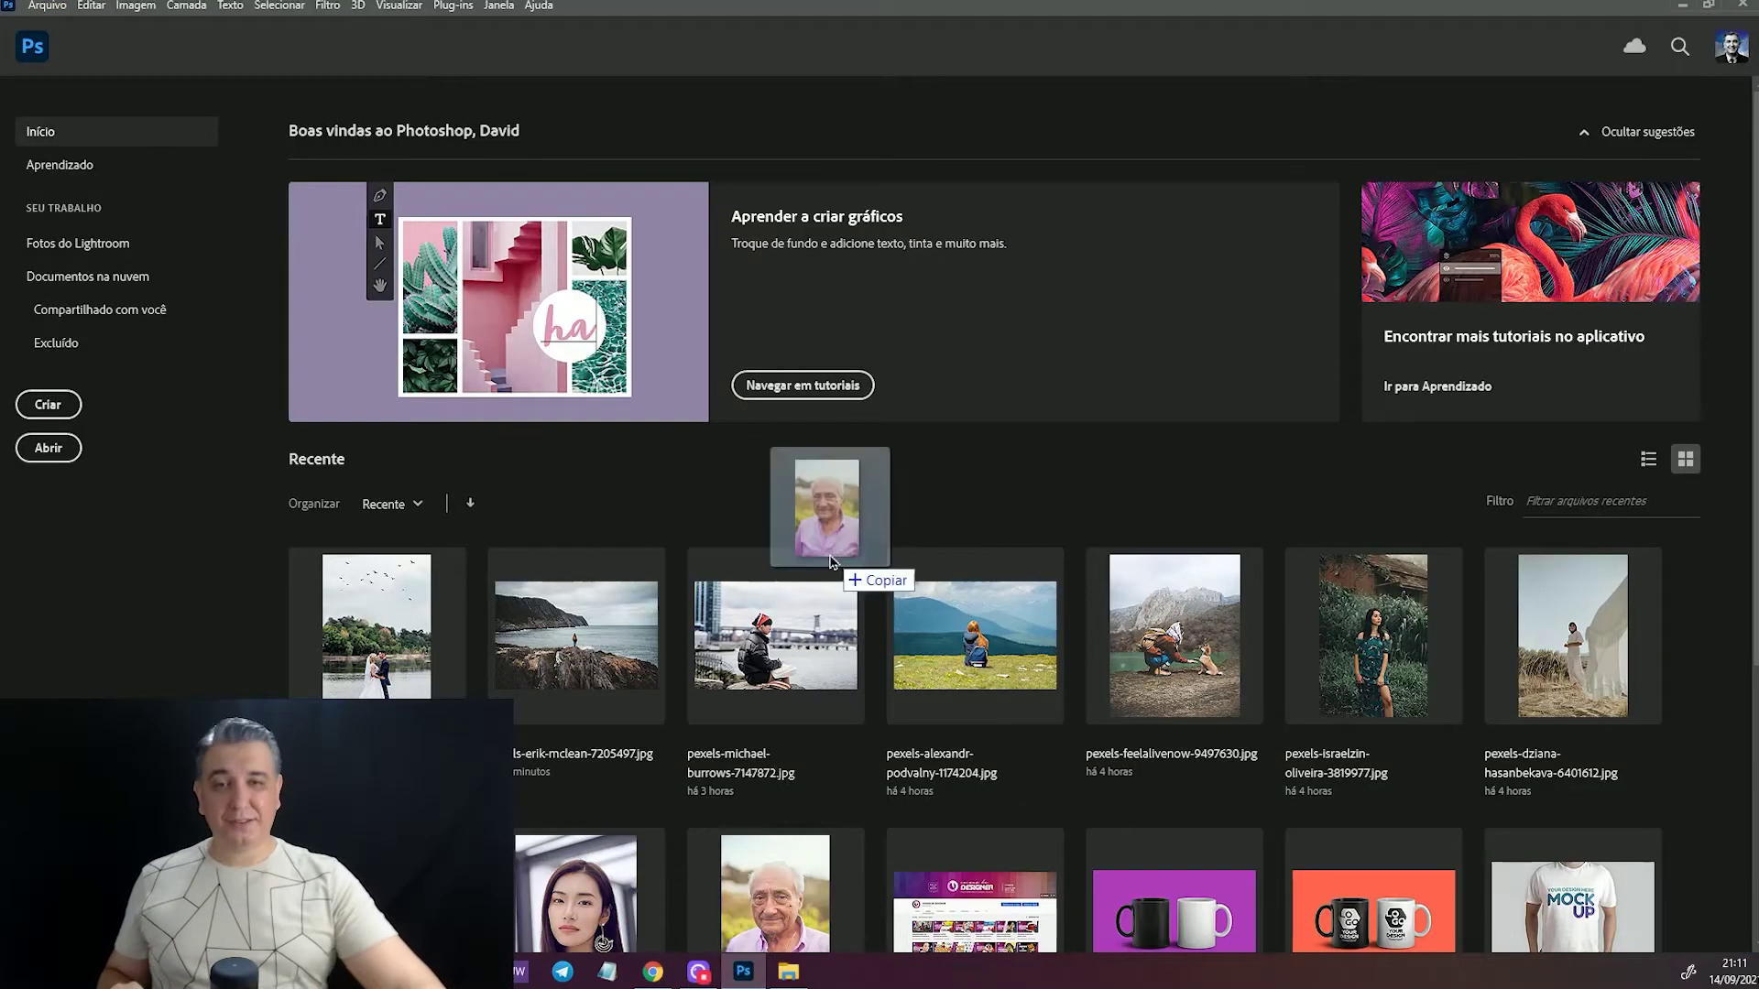
pyautogui.moveTo(745, 982); pyautogui.dragTo(820, 513)
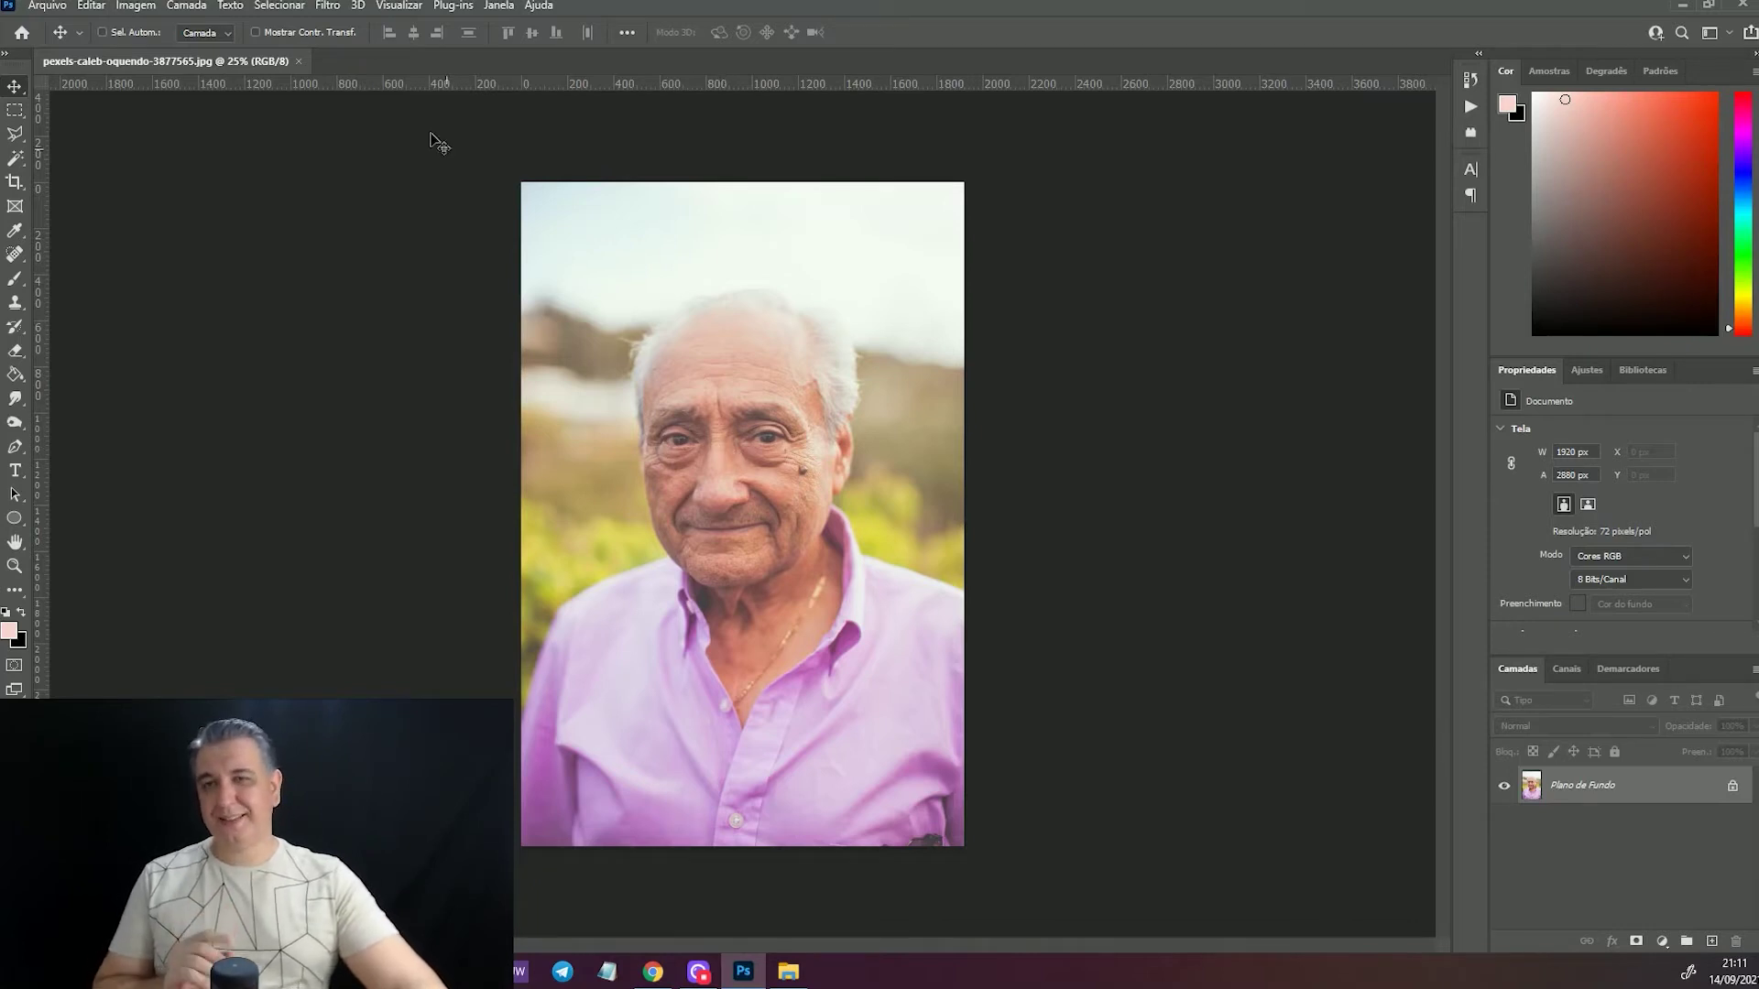
# - Open the Filtro menu over the unedited portrait
pyautogui.click(327, 13)
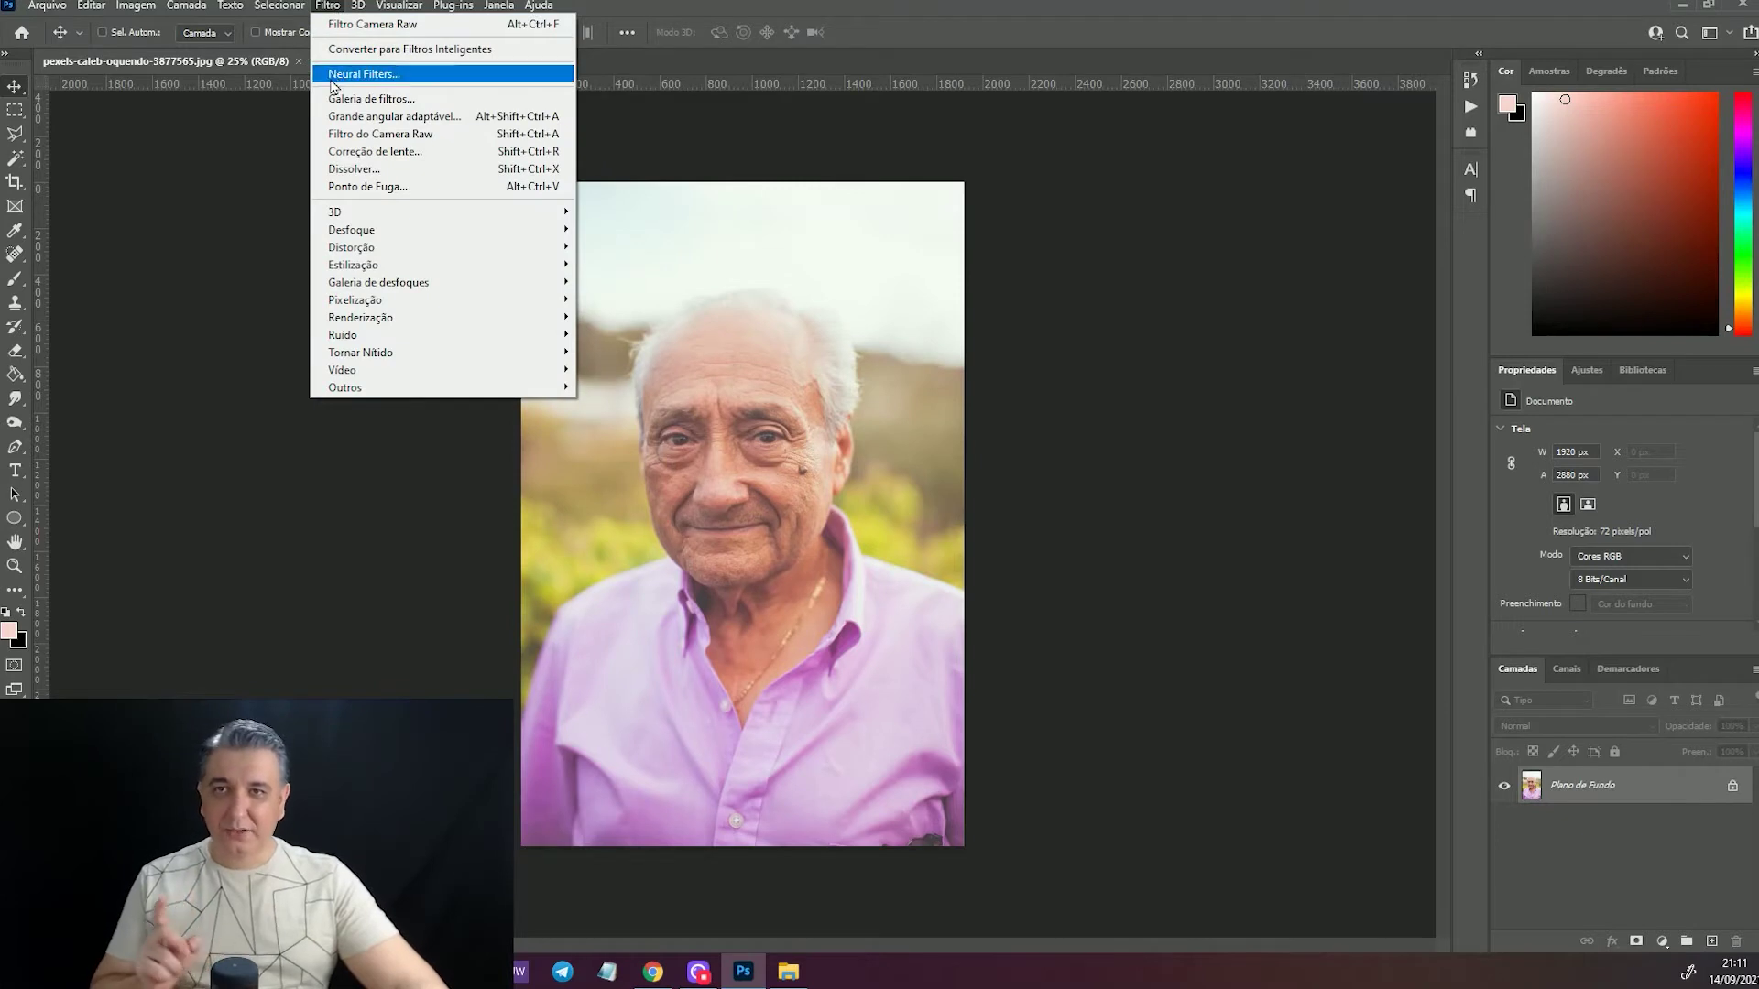
# - Open Neural Filters, show the beta filters and enable Retrato inteligente
pyautogui.click(421, 77)
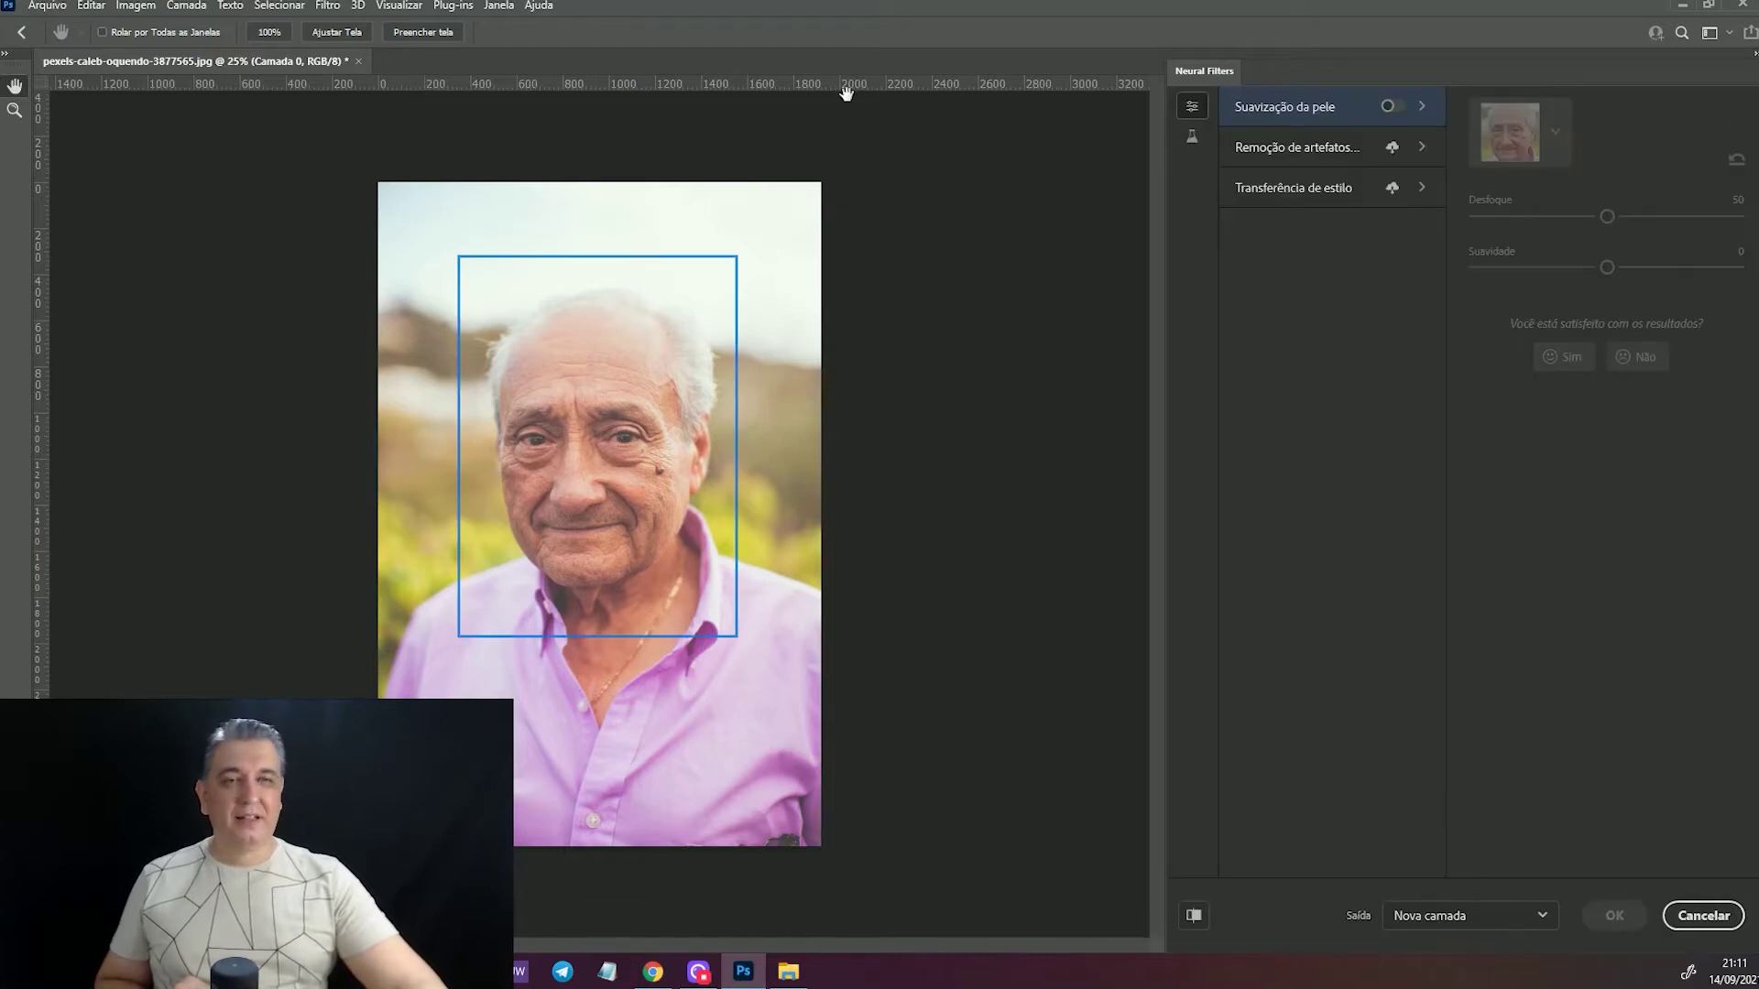
pyautogui.click(1190, 139)
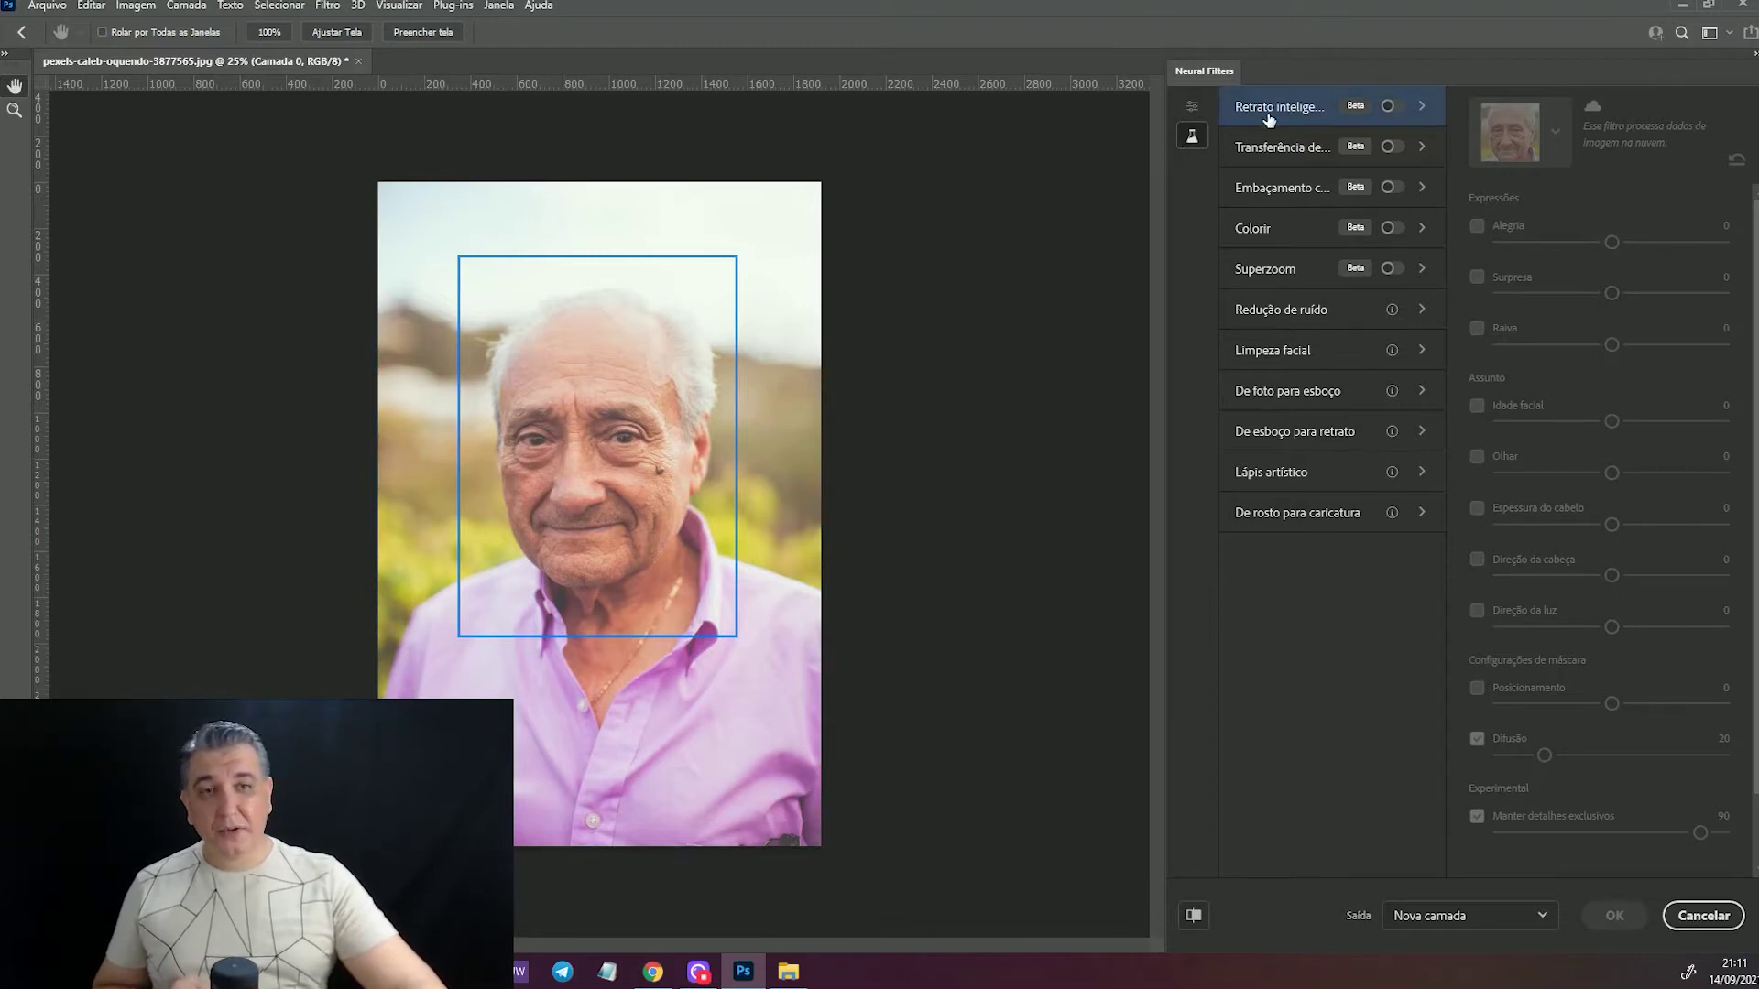
pyautogui.moveTo(1278, 108)
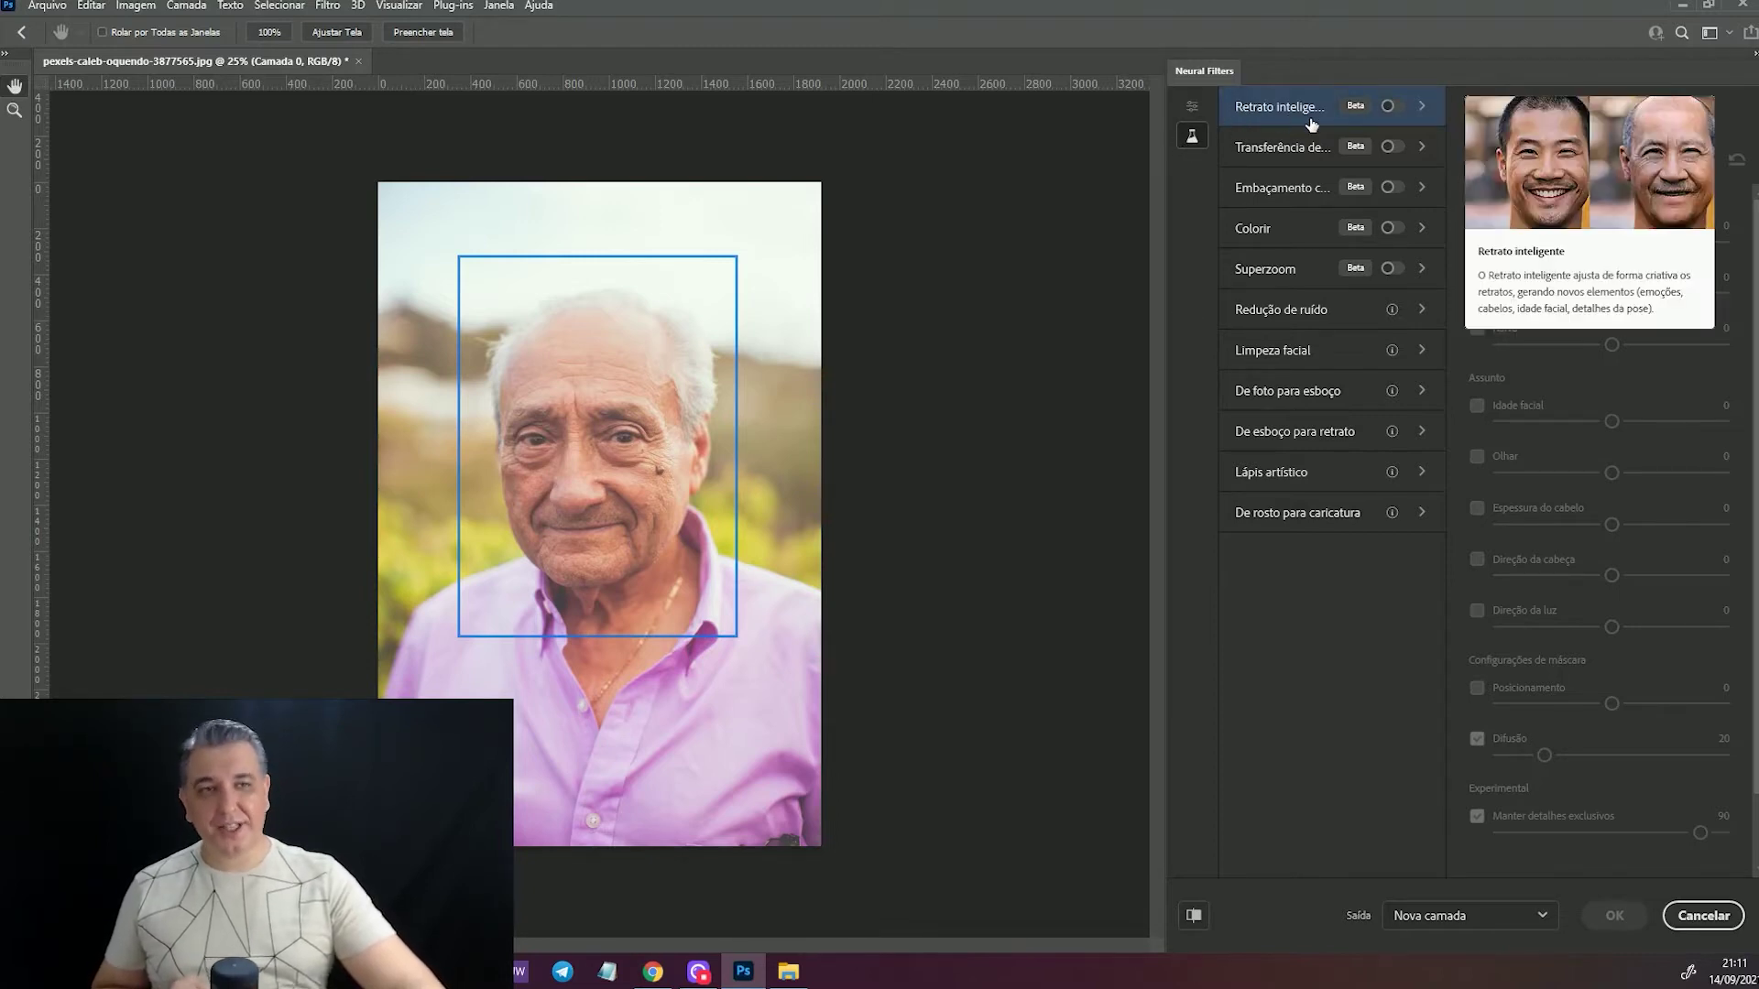
pyautogui.click(1391, 107)
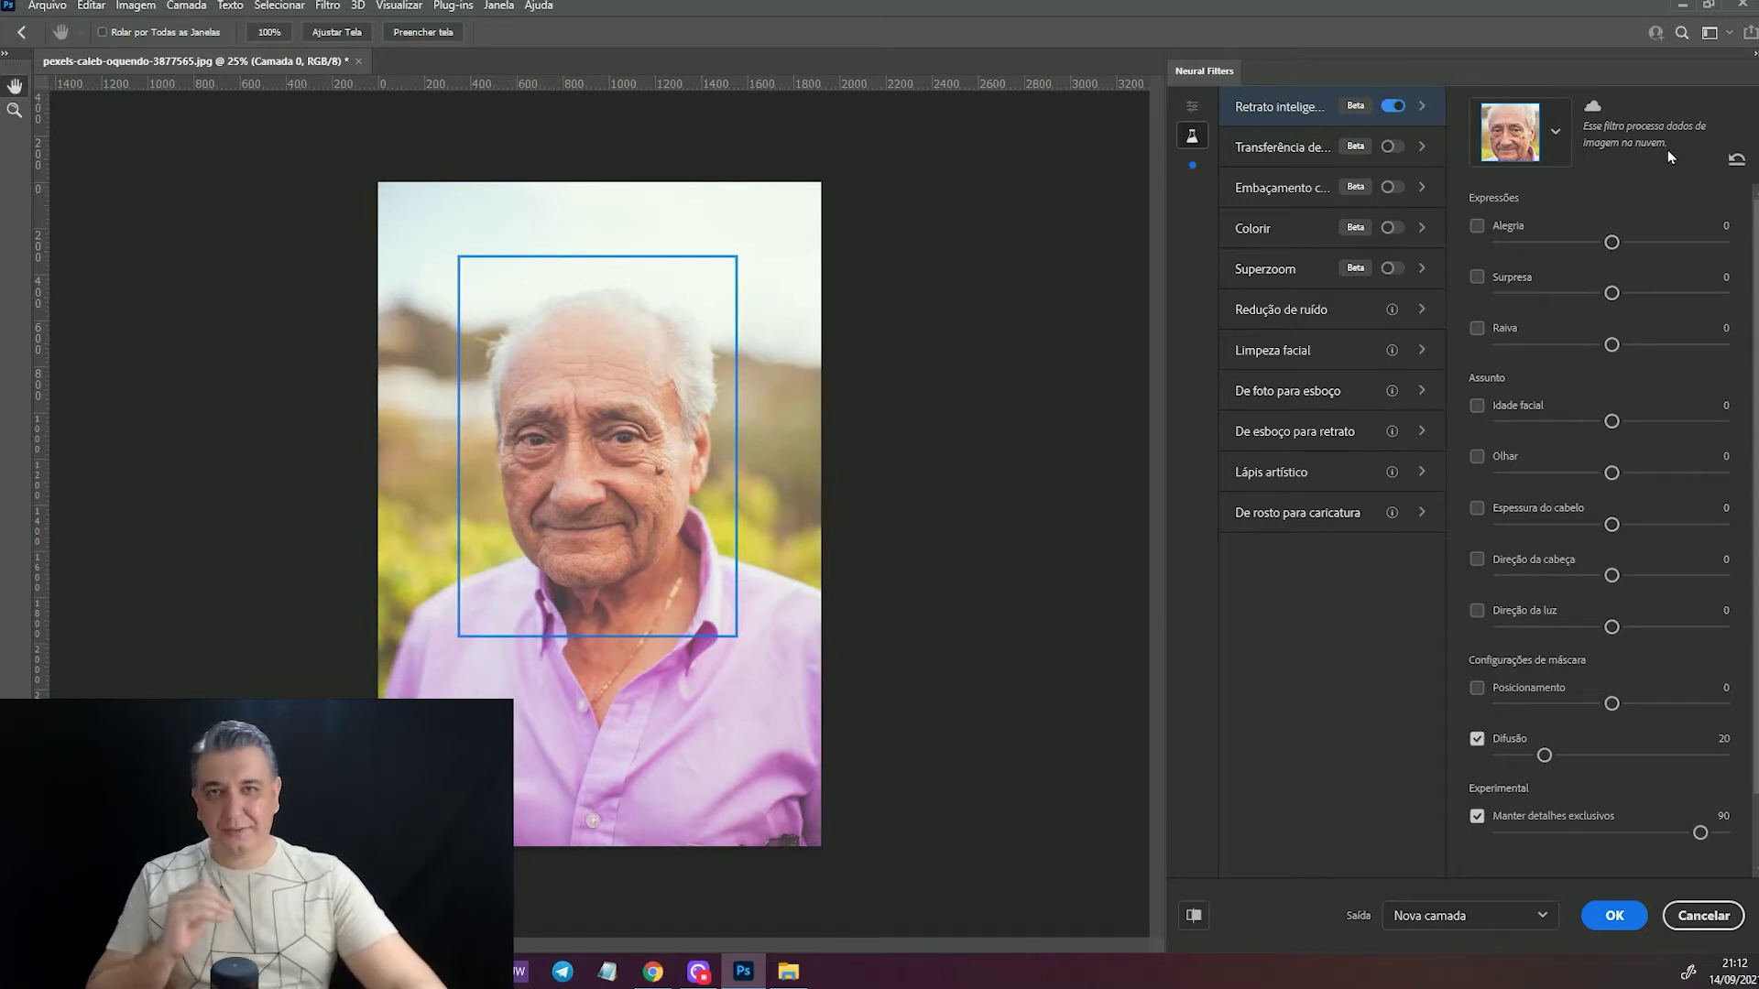
pyautogui.click(1394, 106)
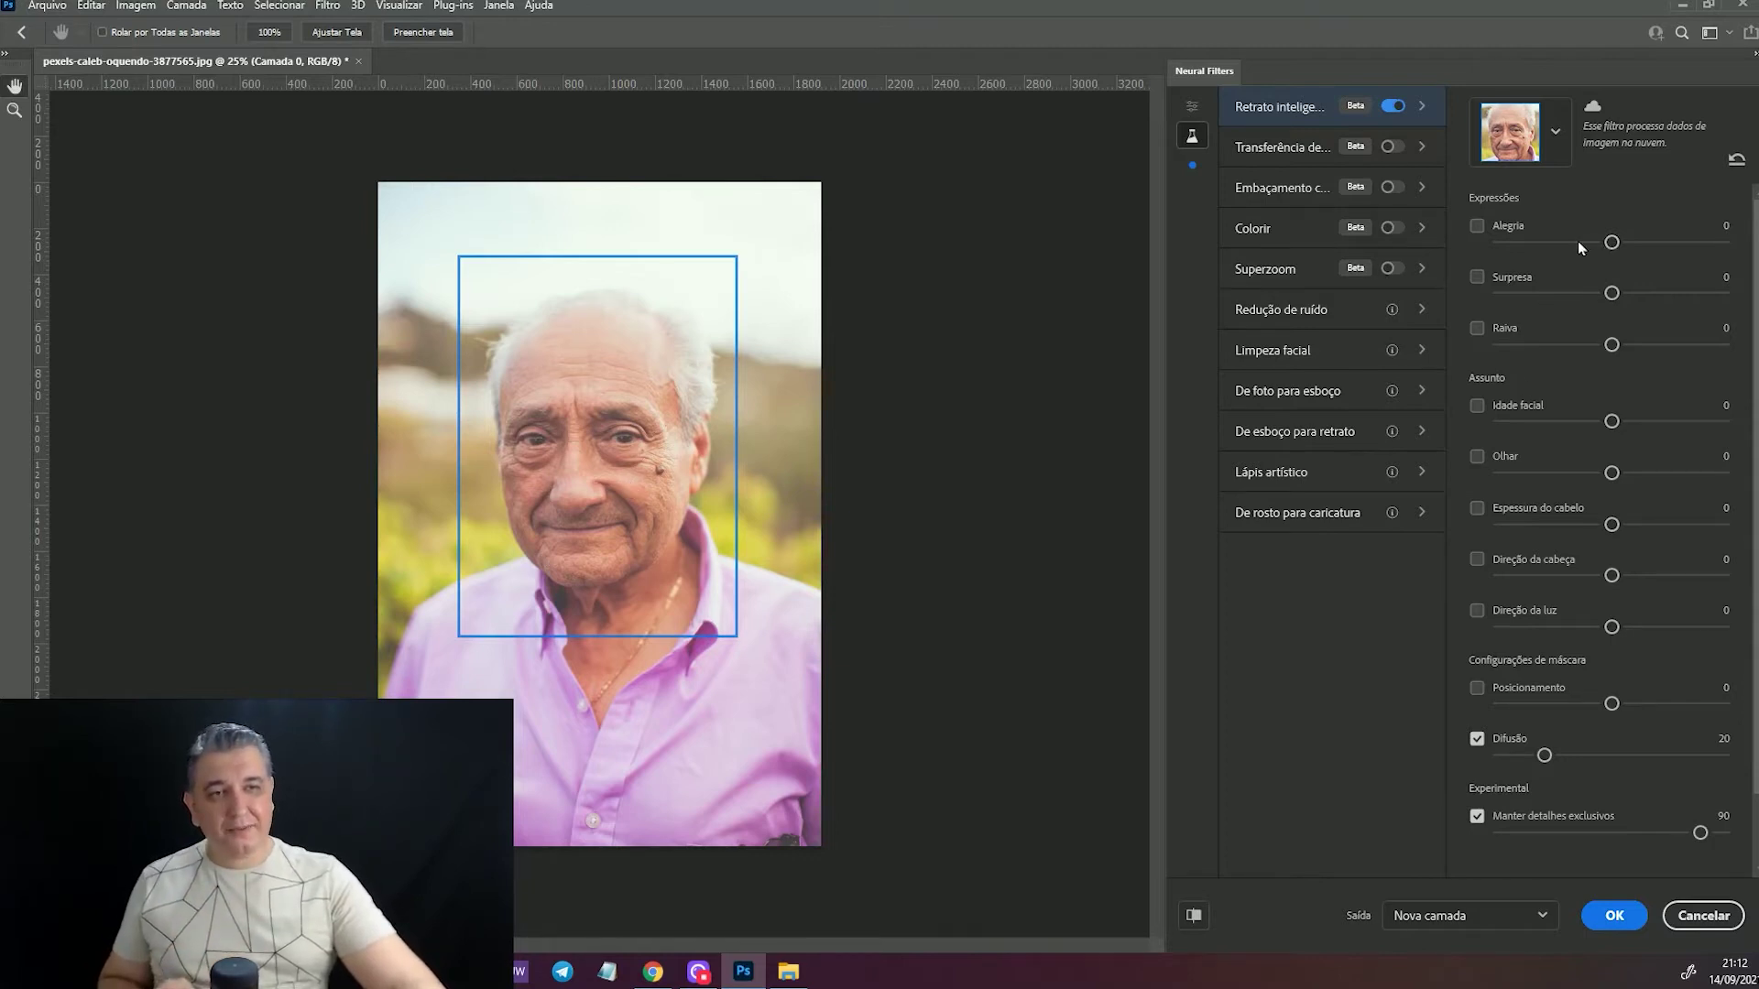
# - Enable Alegria, try values like 28 and -44, and settle happiness at 50
pyautogui.click(1476, 226)
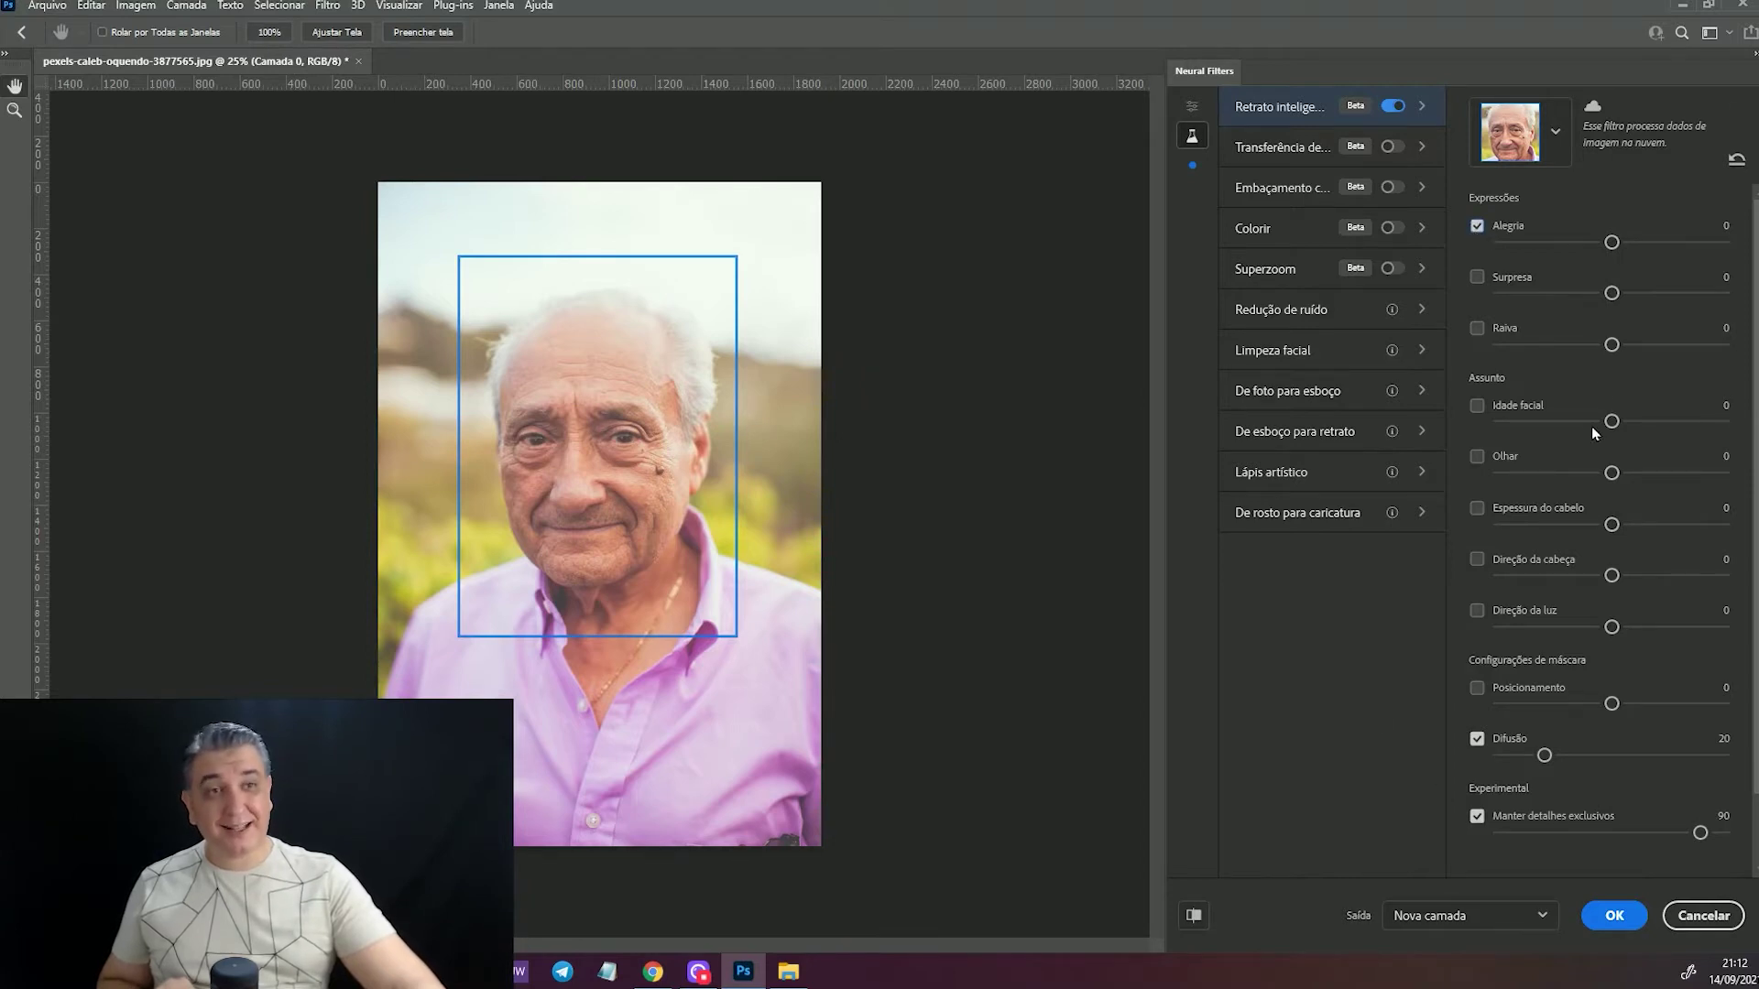
pyautogui.moveTo(1612, 242); pyautogui.dragTo(1673, 242)
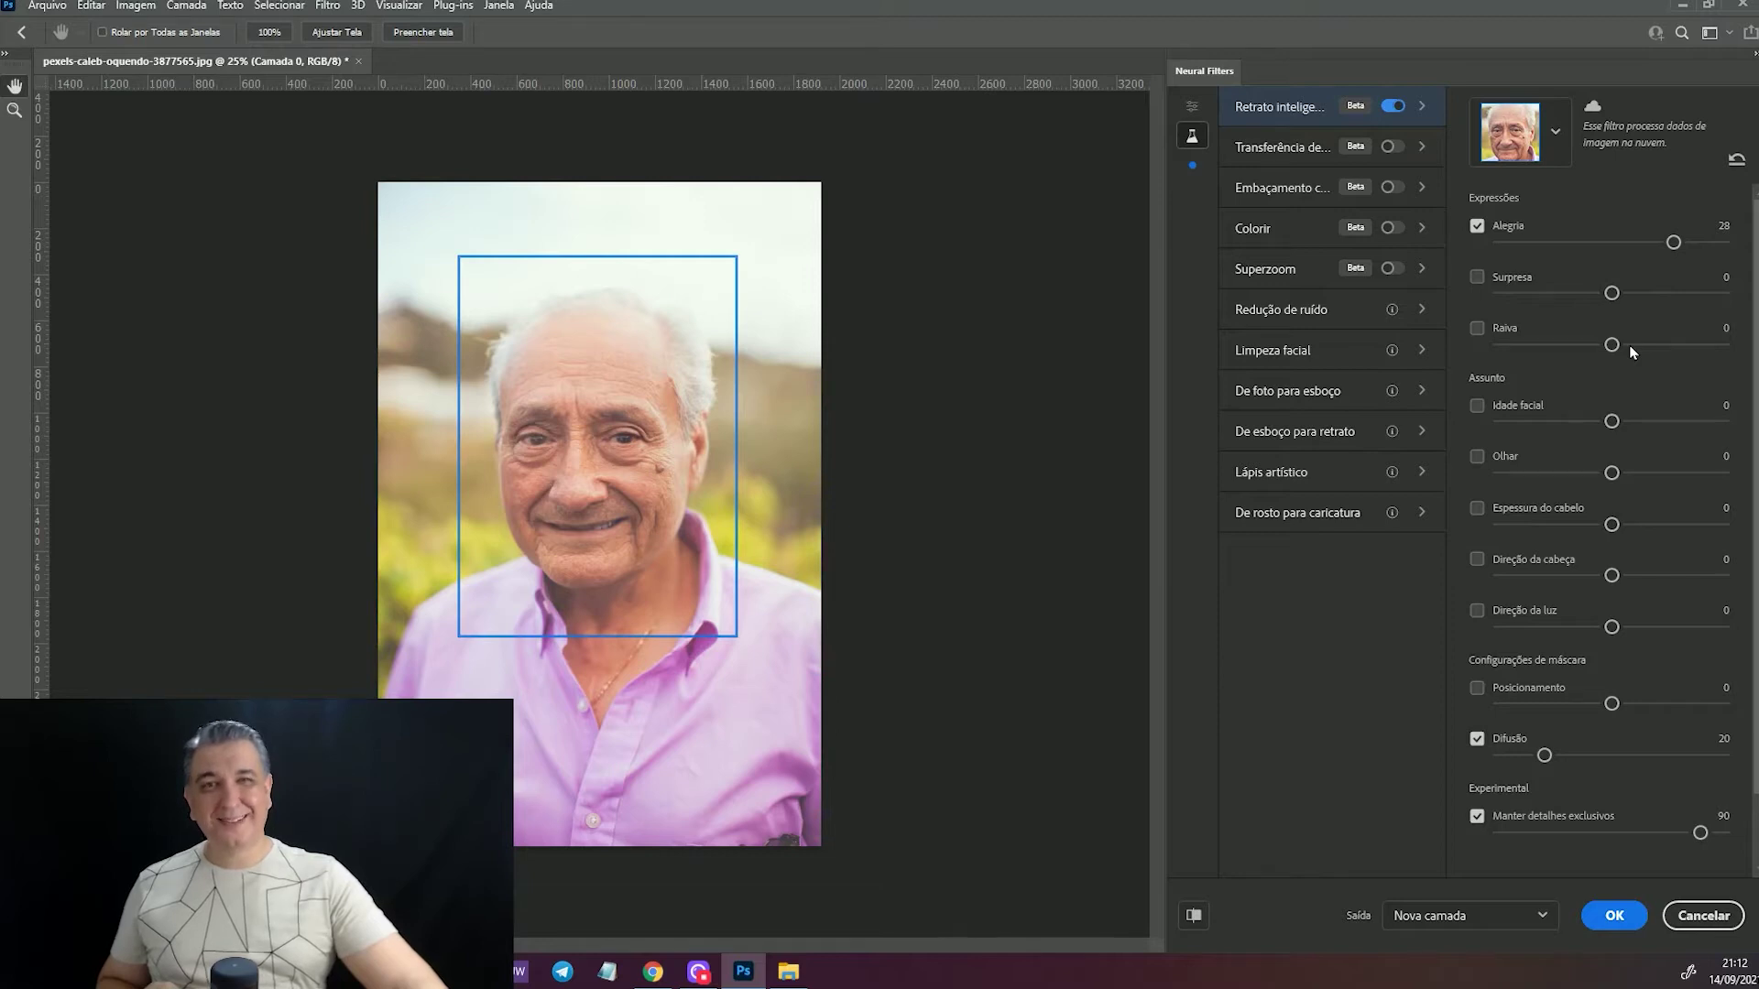
pyautogui.click(1477, 226)
pyautogui.click(1477, 226)
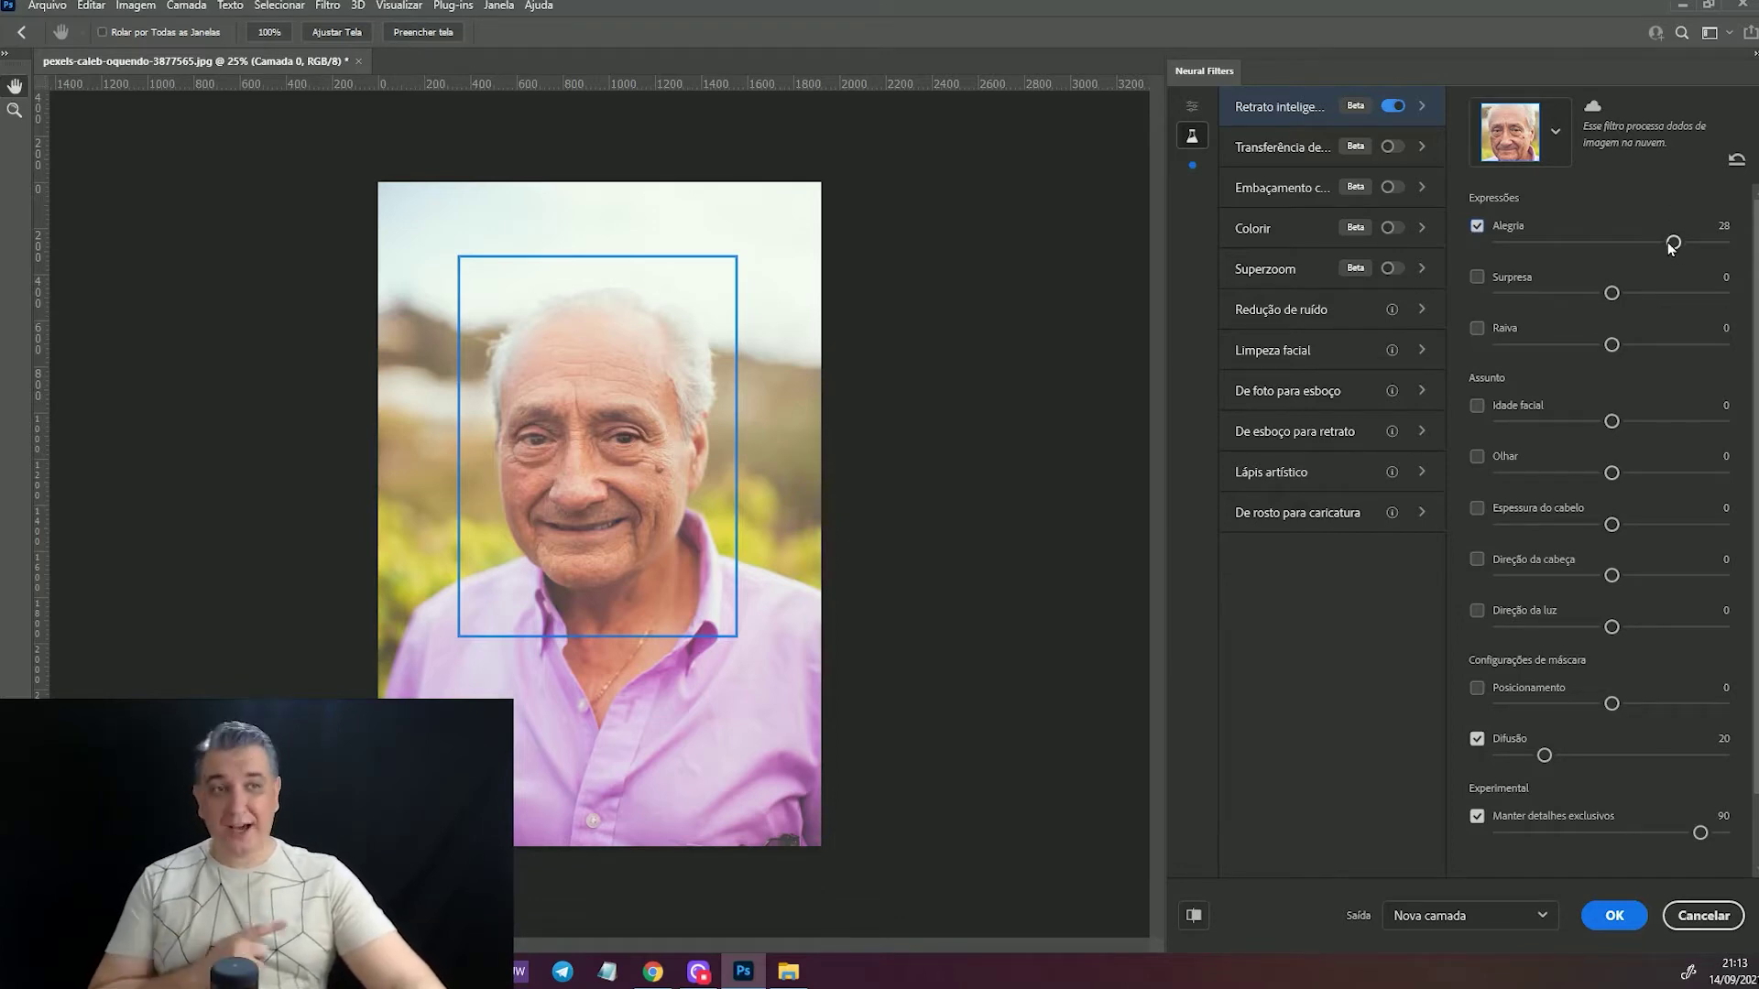
pyautogui.moveTo(1670, 244); pyautogui.dragTo(1724, 244)
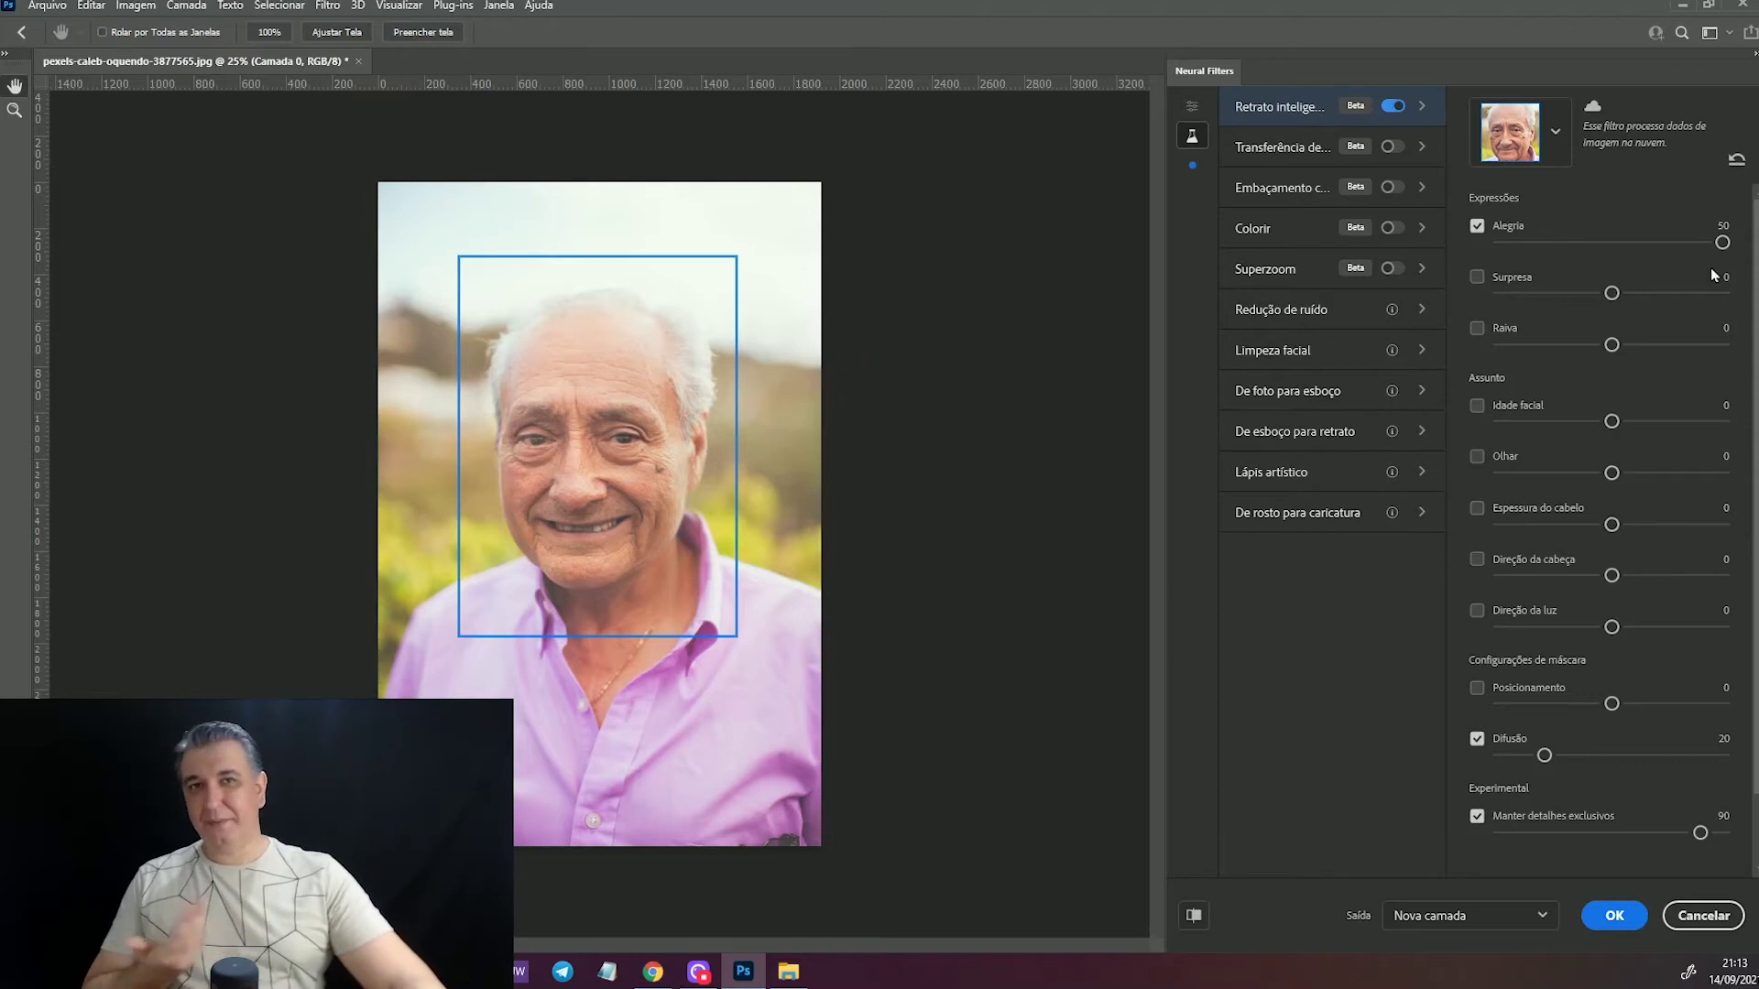
pyautogui.click(1514, 244)
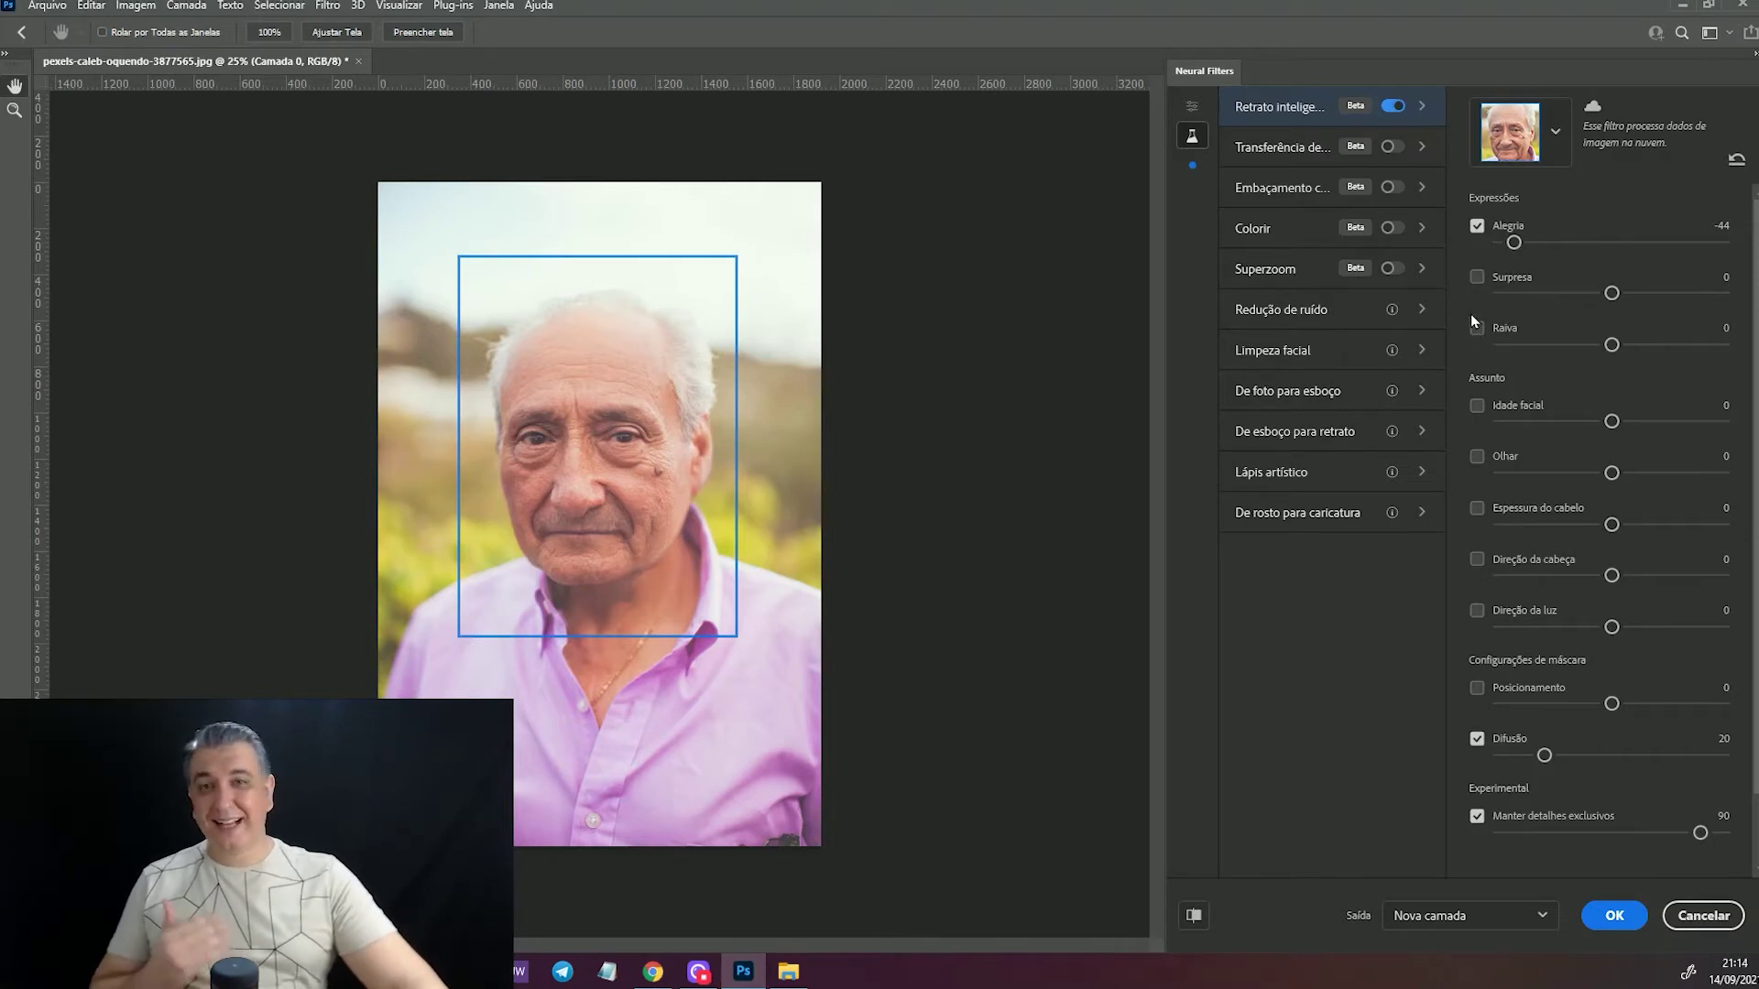
pyautogui.moveTo(1514, 243); pyautogui.dragTo(1693, 244)
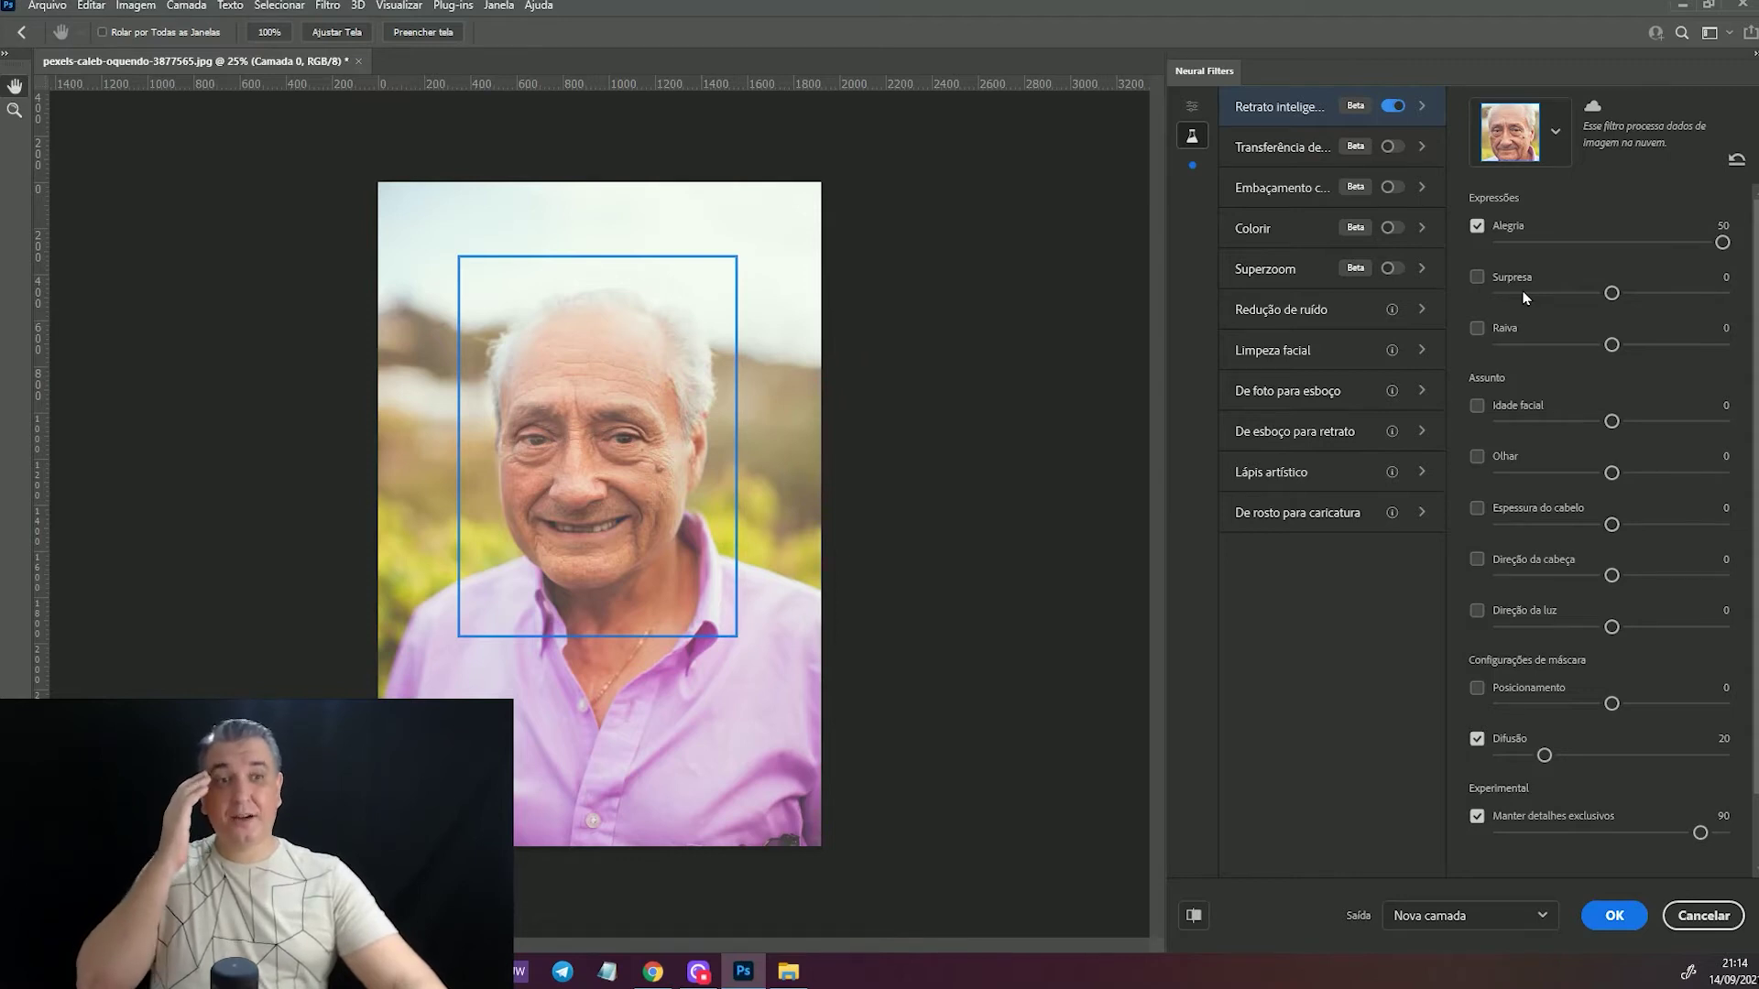
# - Add Surpresa at 33 and test Raiva between -40 and 40
pyautogui.moveTo(1613, 293); pyautogui.dragTo(1691, 295)
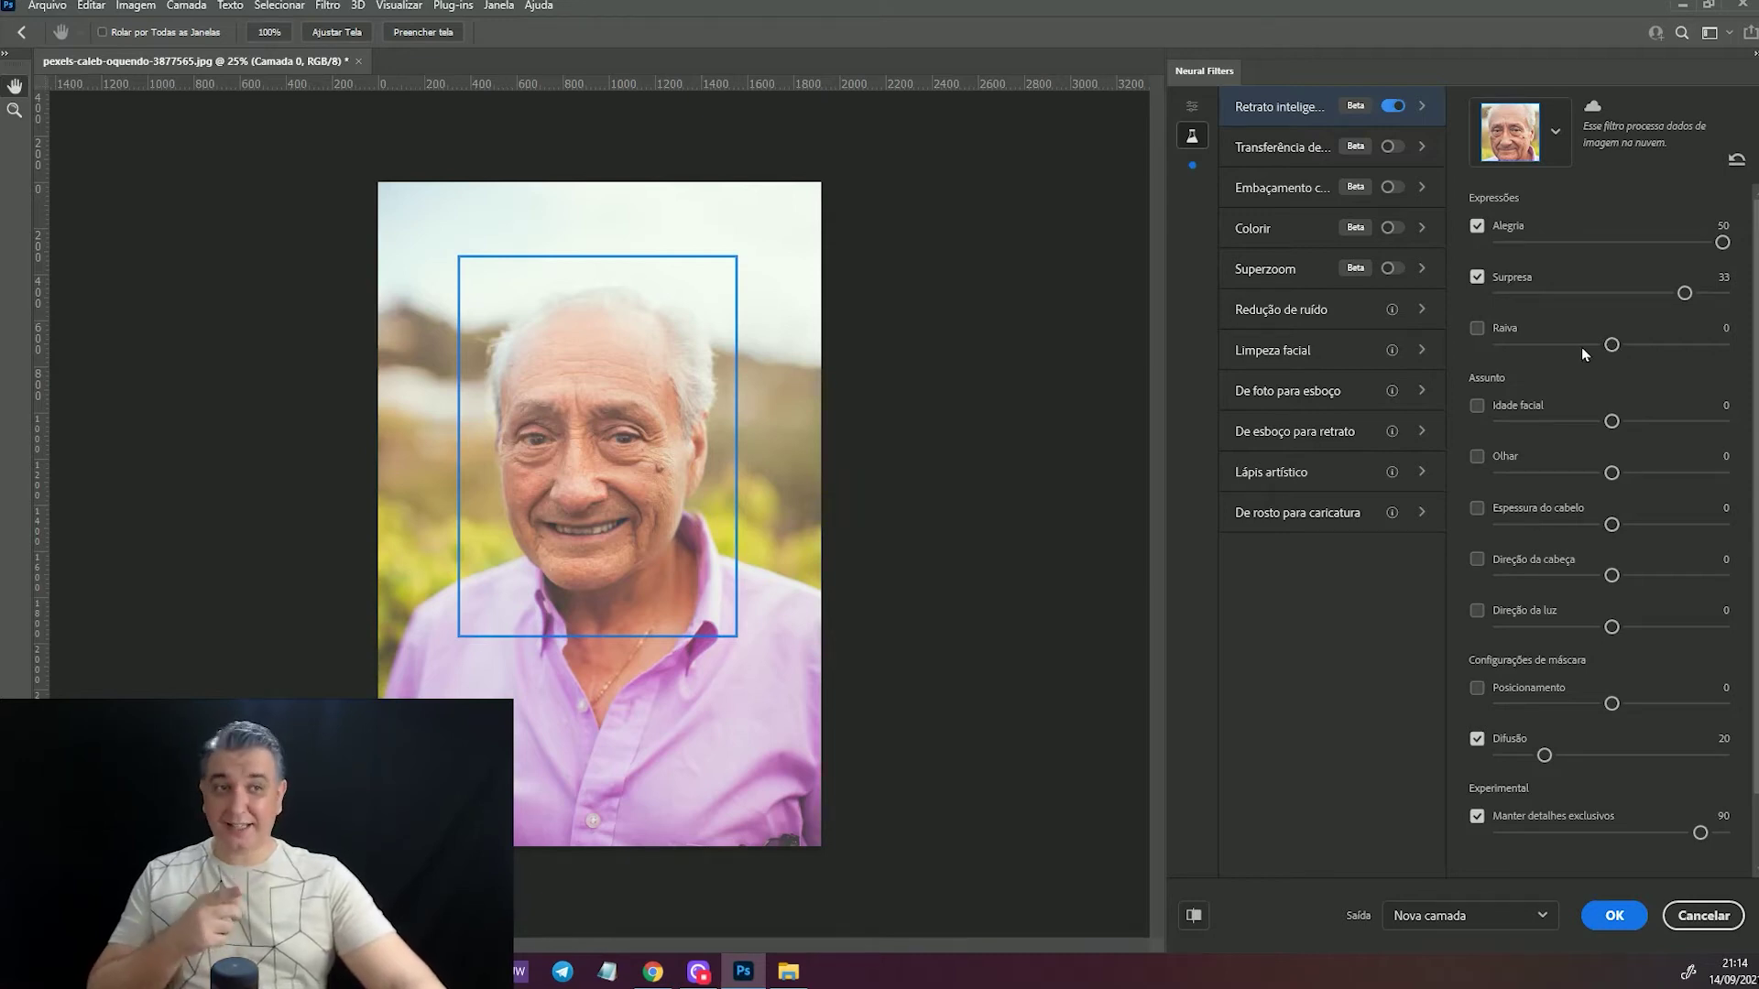
pyautogui.moveTo(1611, 344); pyautogui.dragTo(1521, 347)
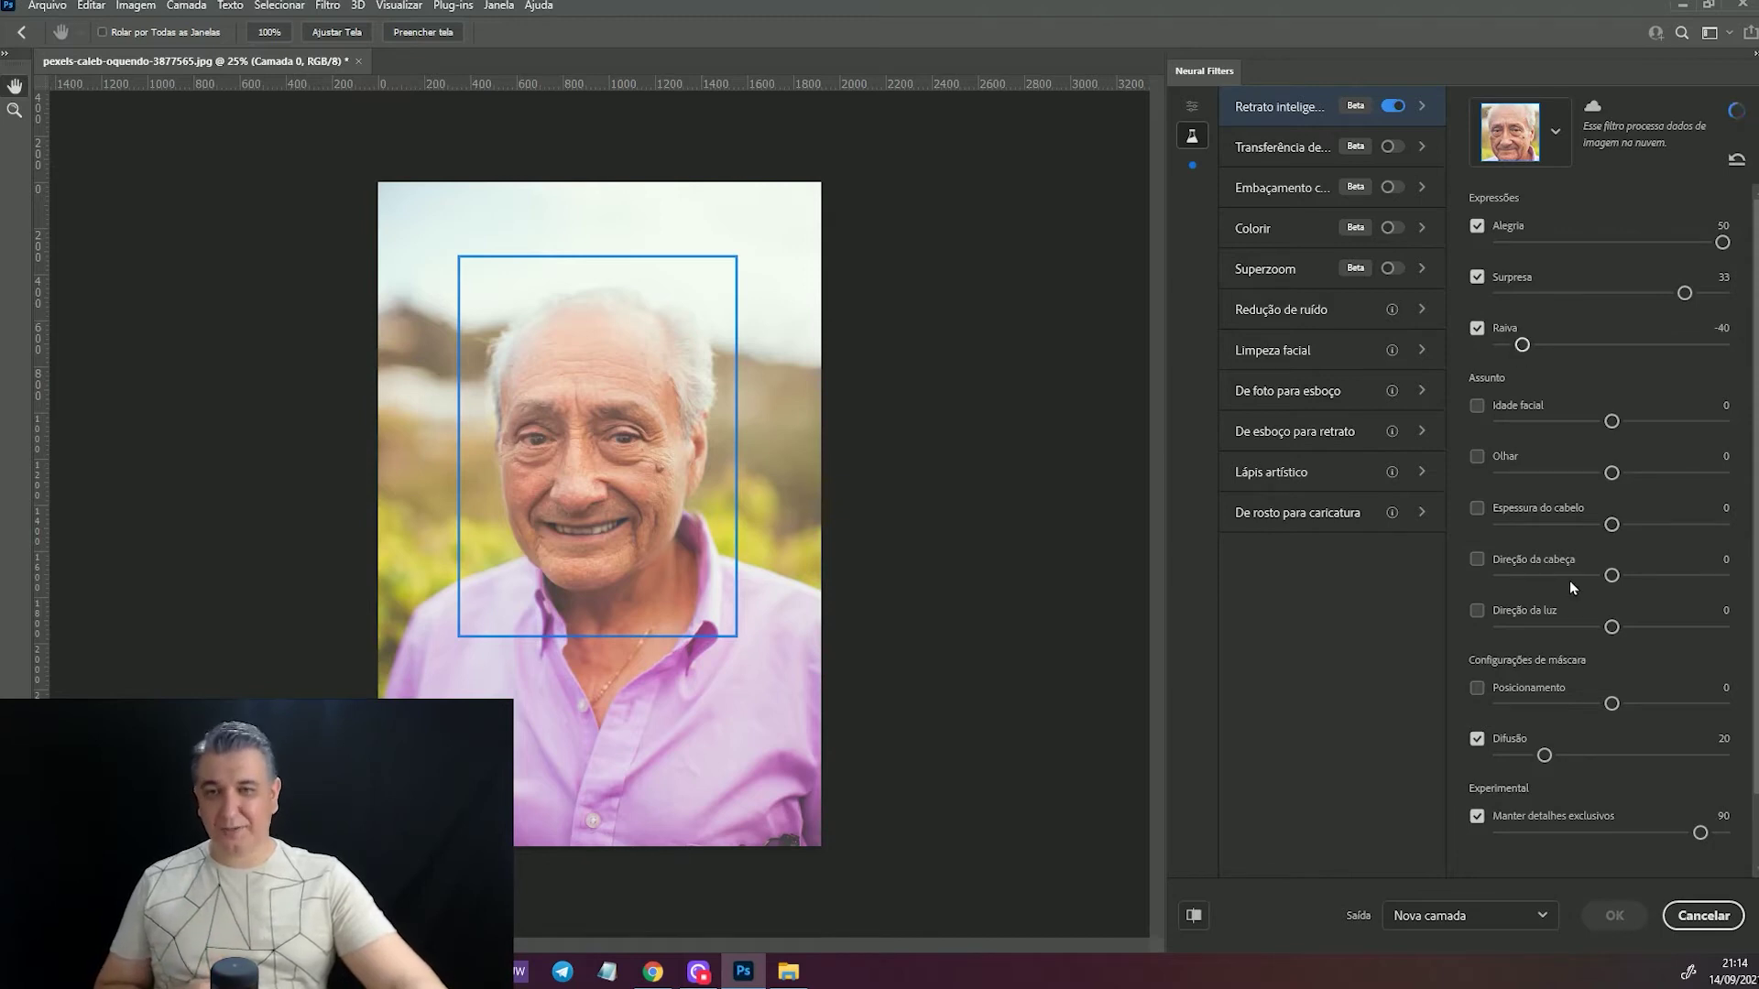
pyautogui.moveTo(1523, 345); pyautogui.dragTo(1700, 346)
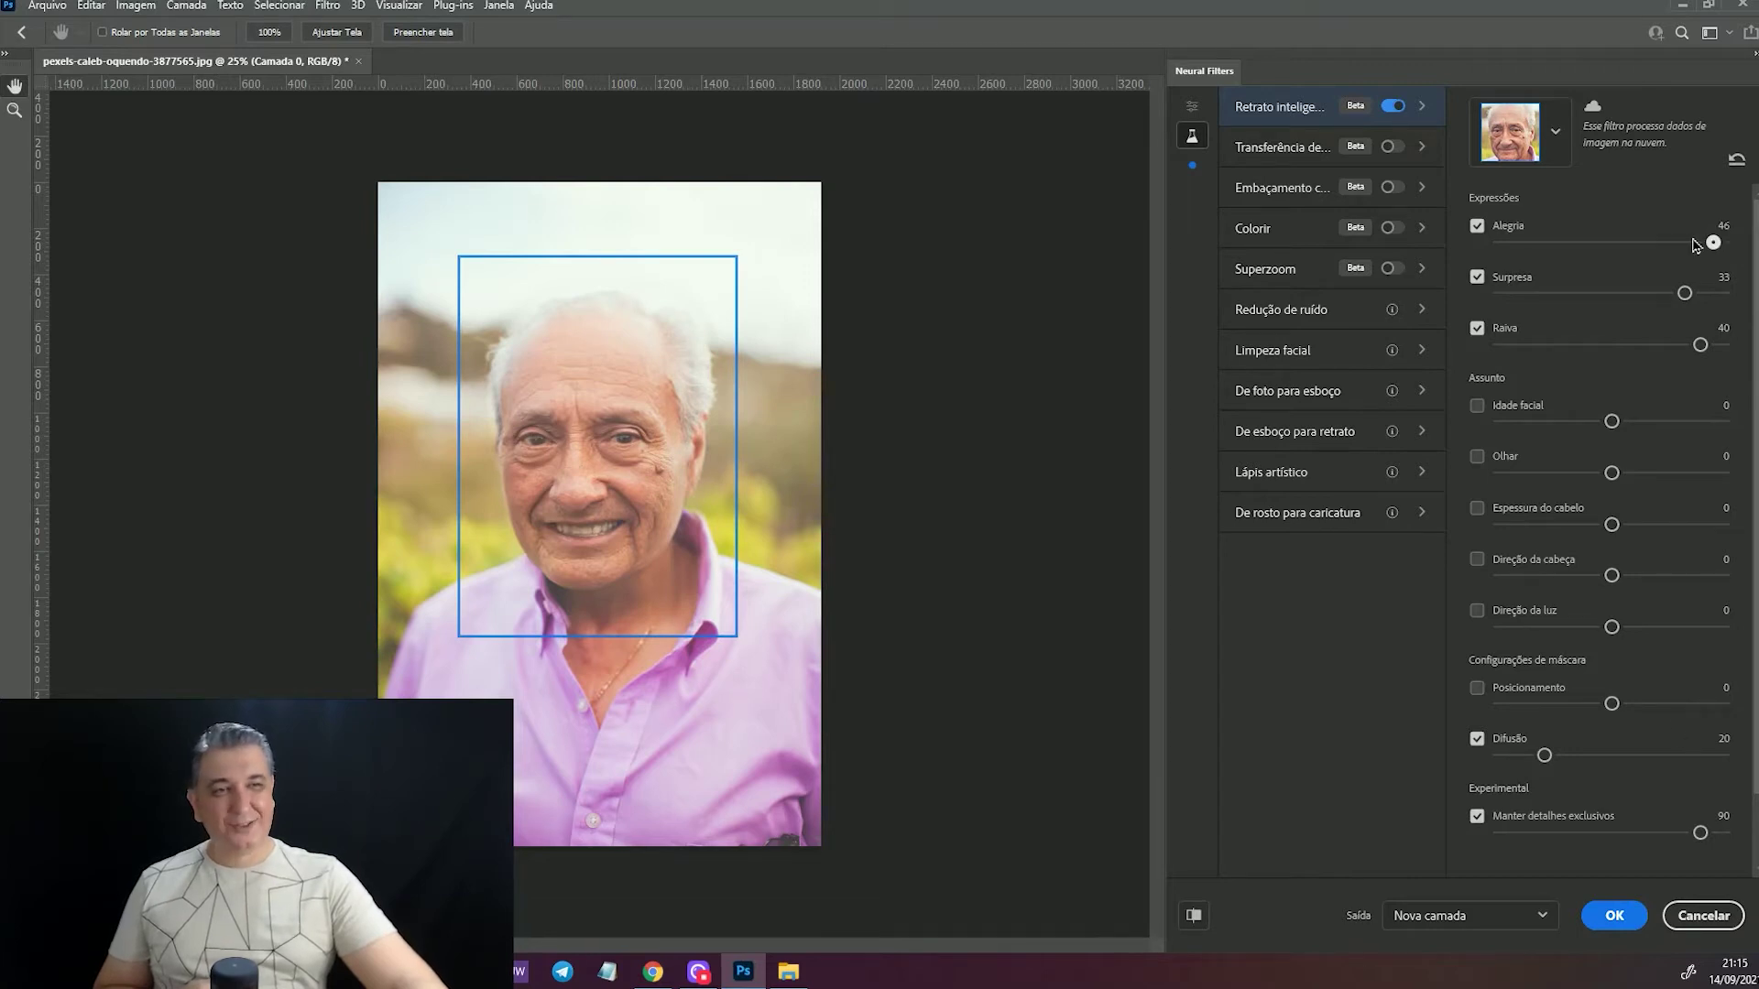
# - Bring Raiva back to about 1, set Alegria to 47, and enable Idade facial
pyautogui.moveTo(1723, 242); pyautogui.dragTo(1499, 242)
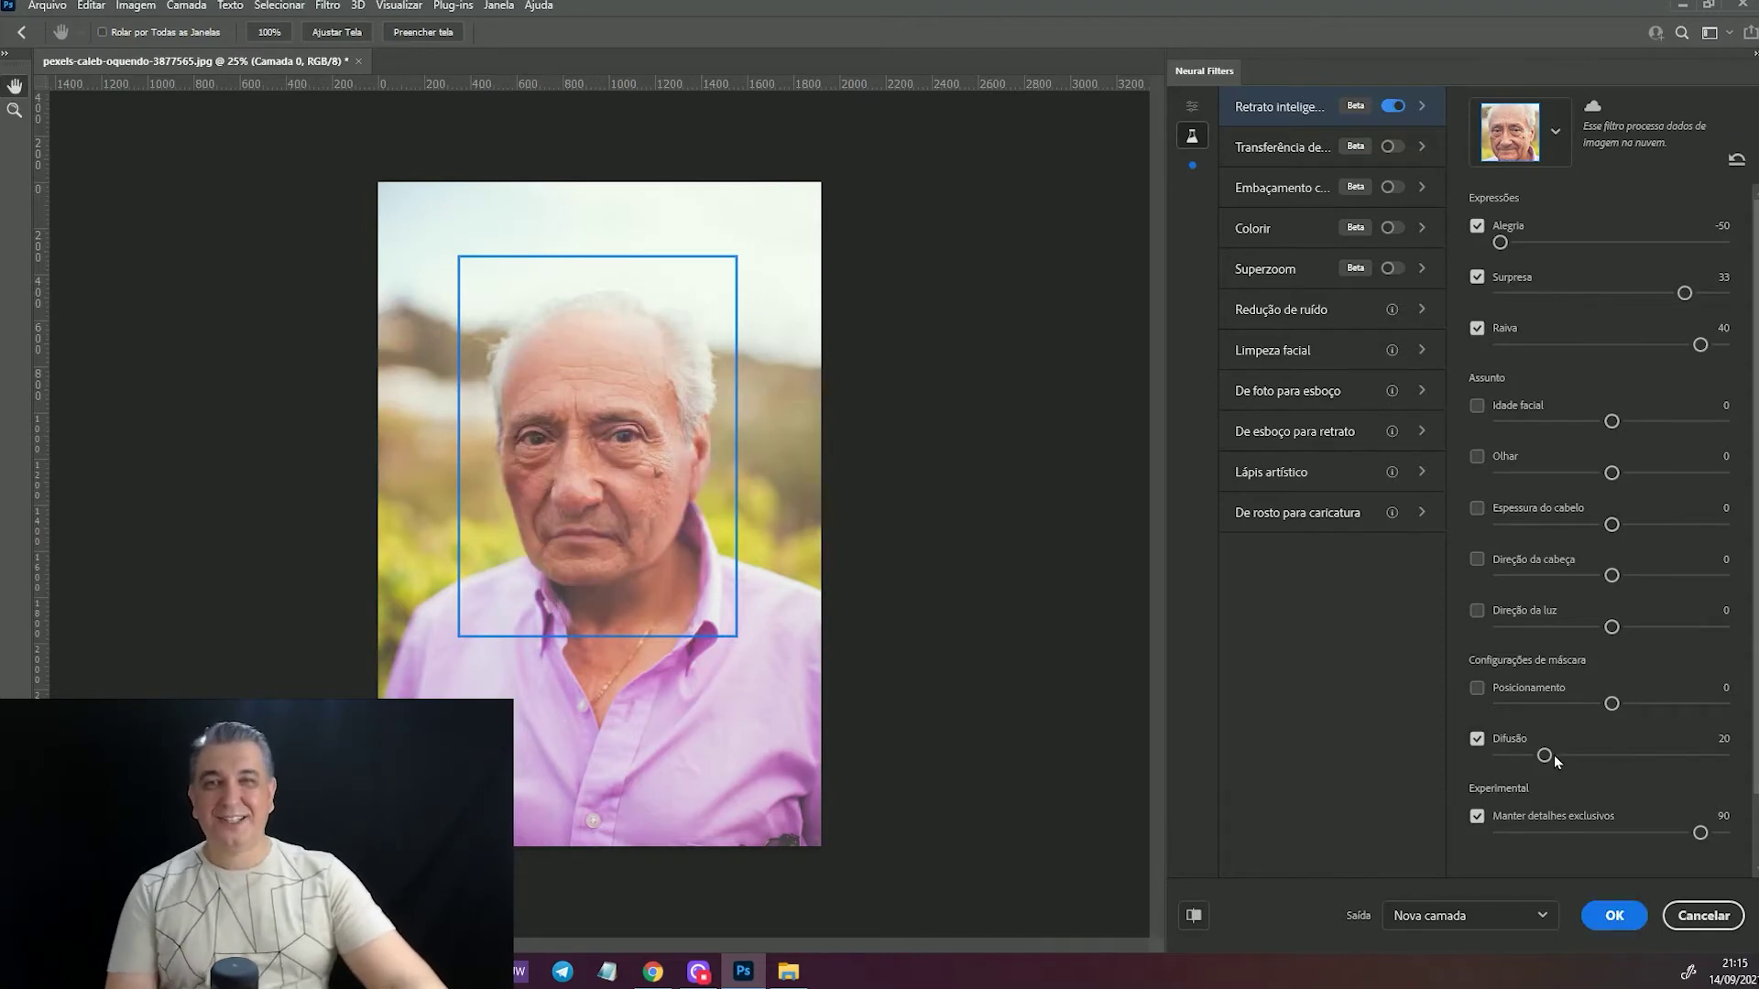
pyautogui.moveTo(1701, 345); pyautogui.dragTo(1620, 344)
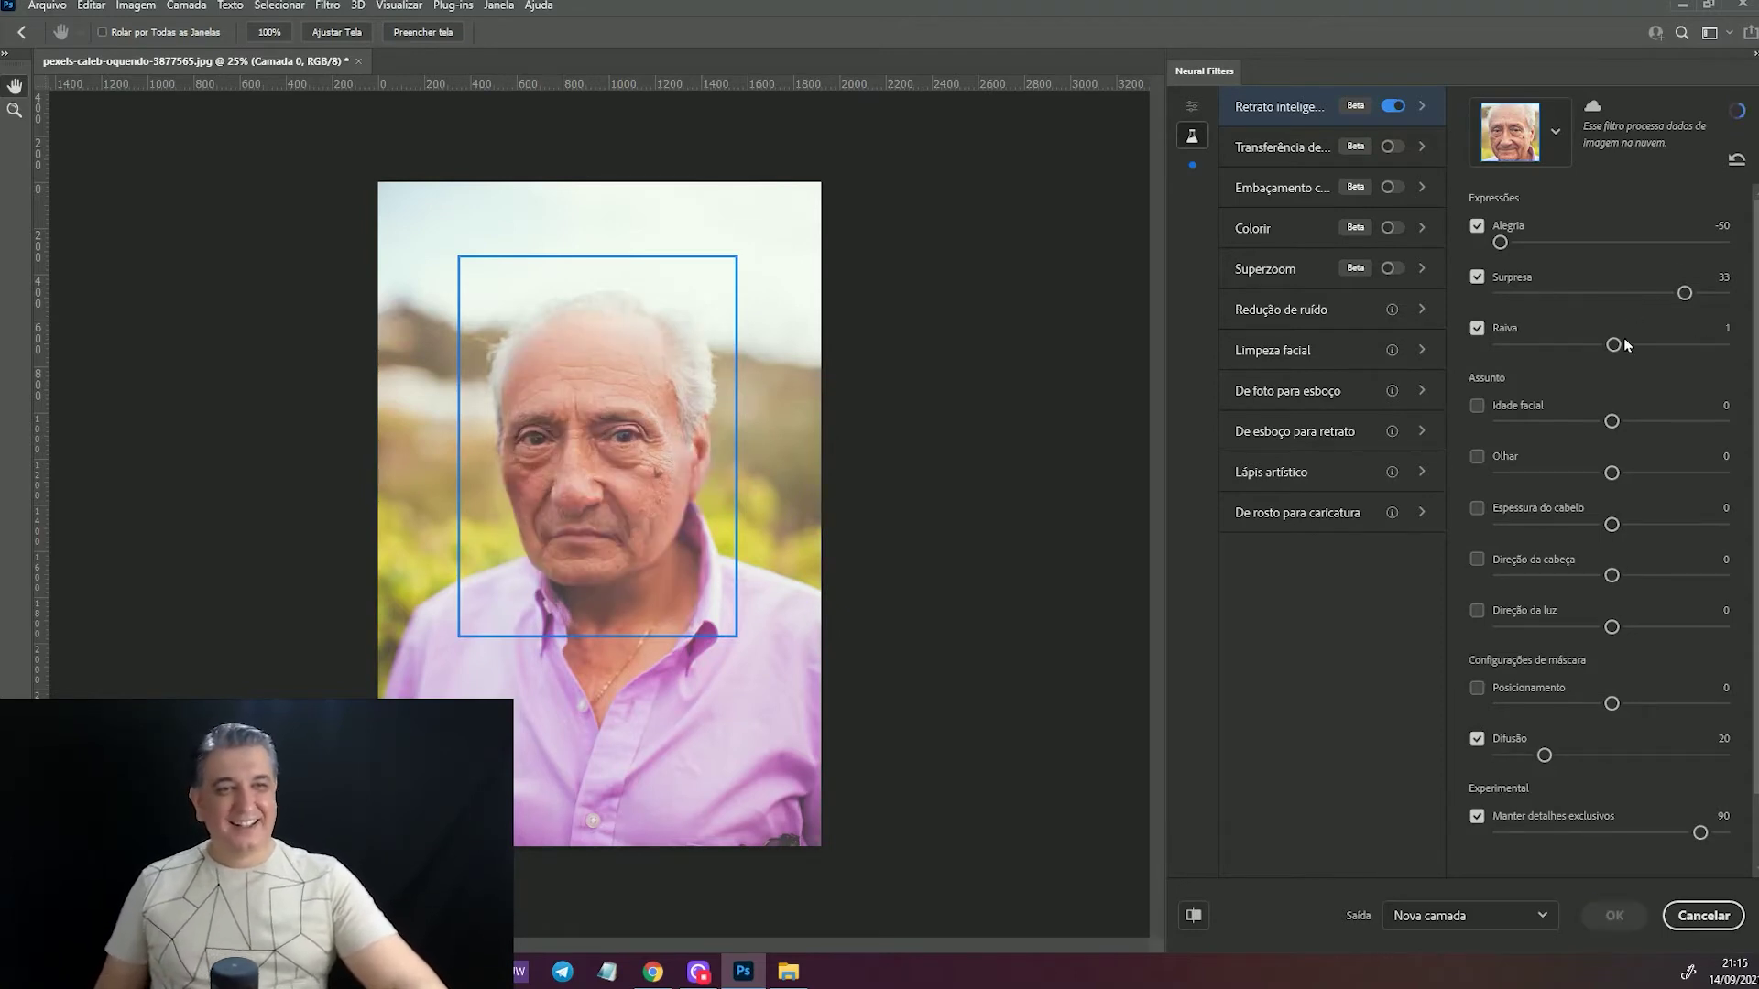
pyautogui.click(1722, 243)
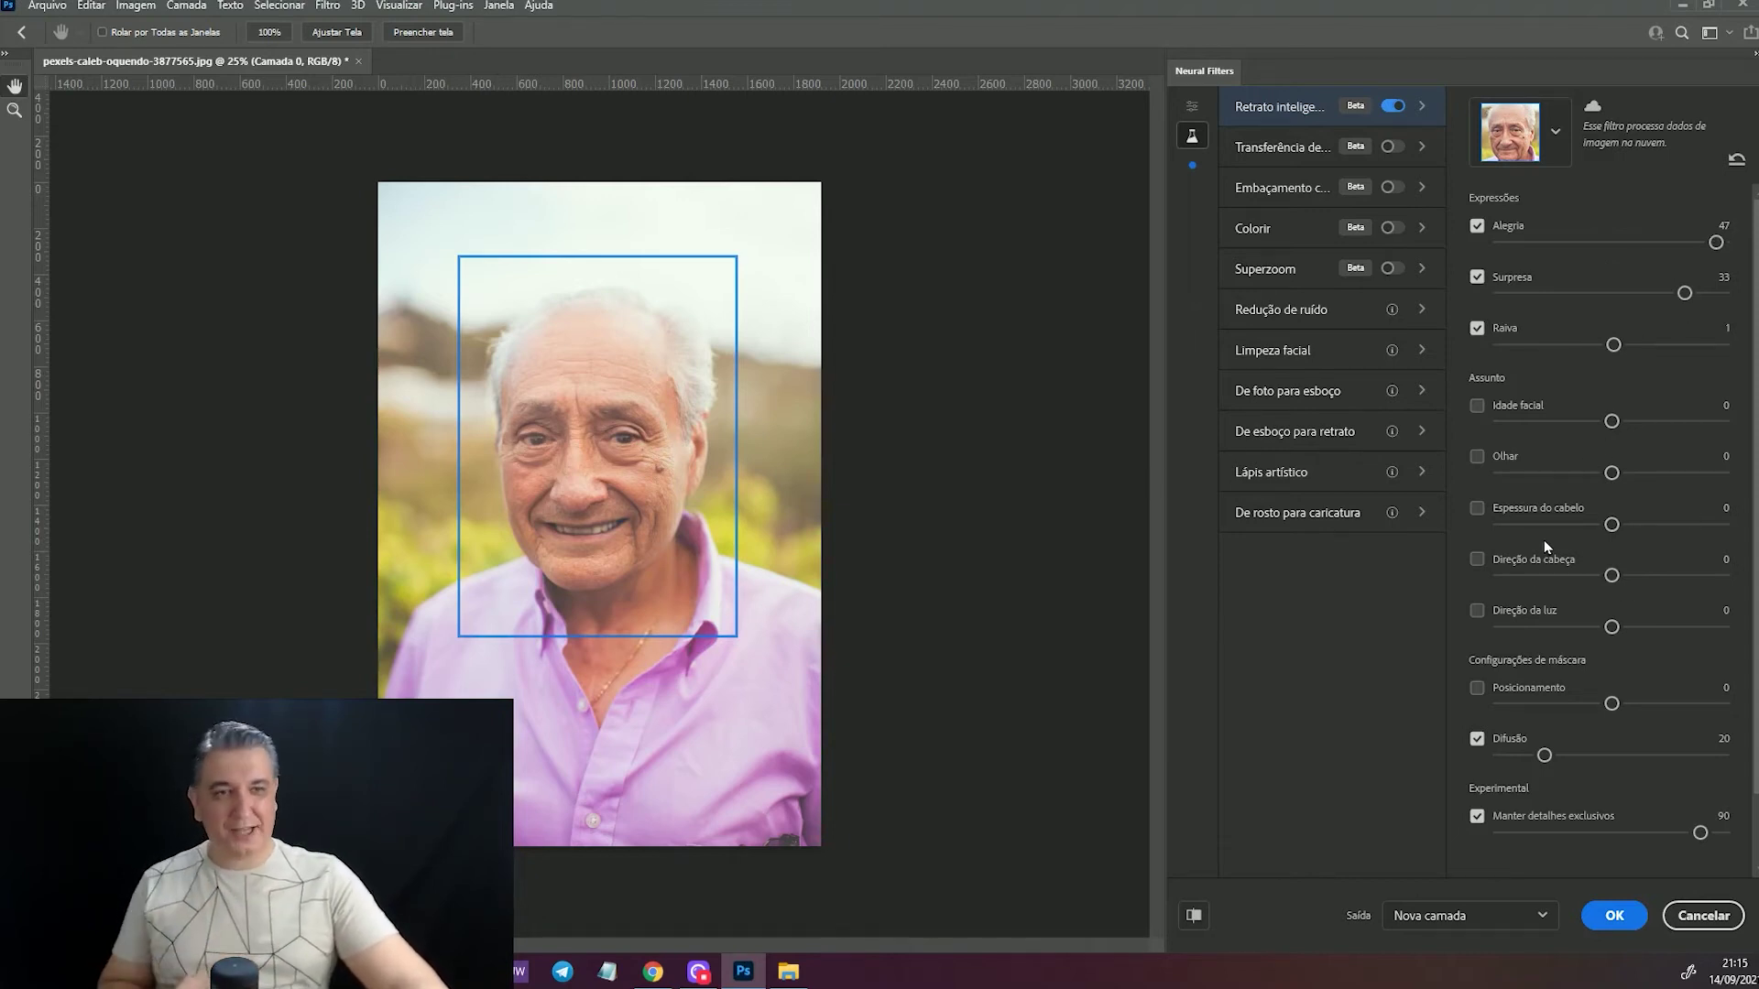
pyautogui.click(1477, 406)
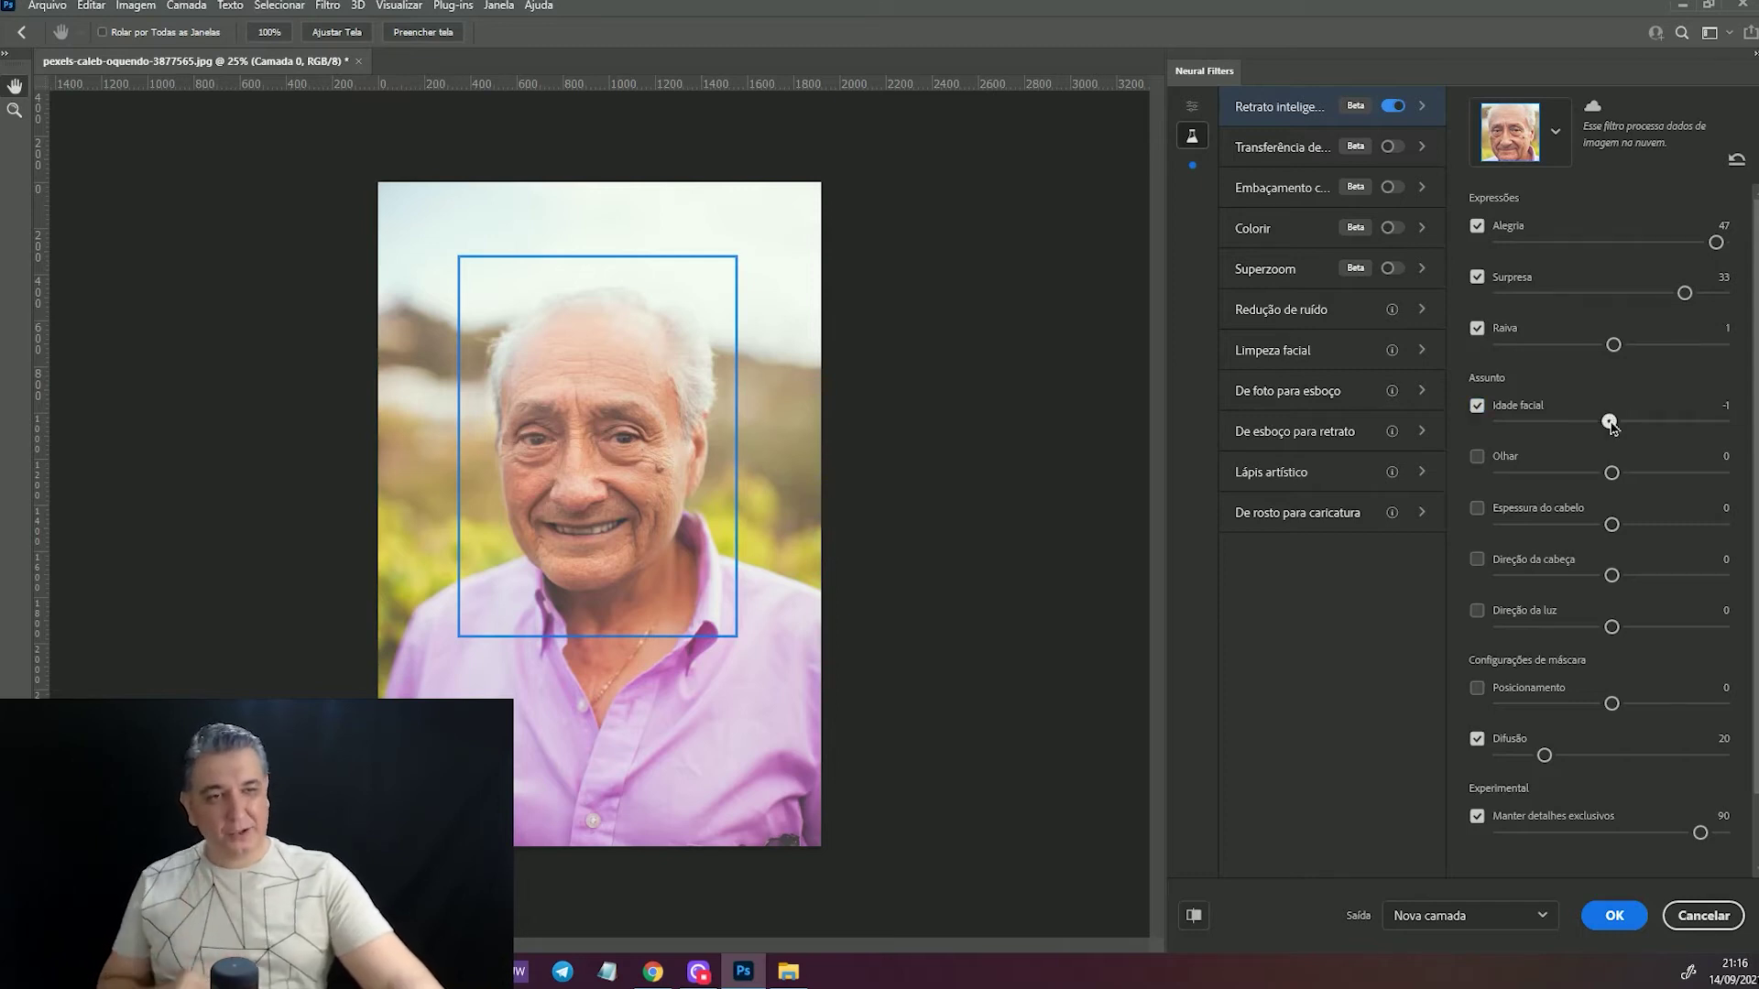
# - Compare youngest and older Idade facial values, finishing at -24
pyautogui.moveTo(1612, 425); pyautogui.dragTo(1499, 422)
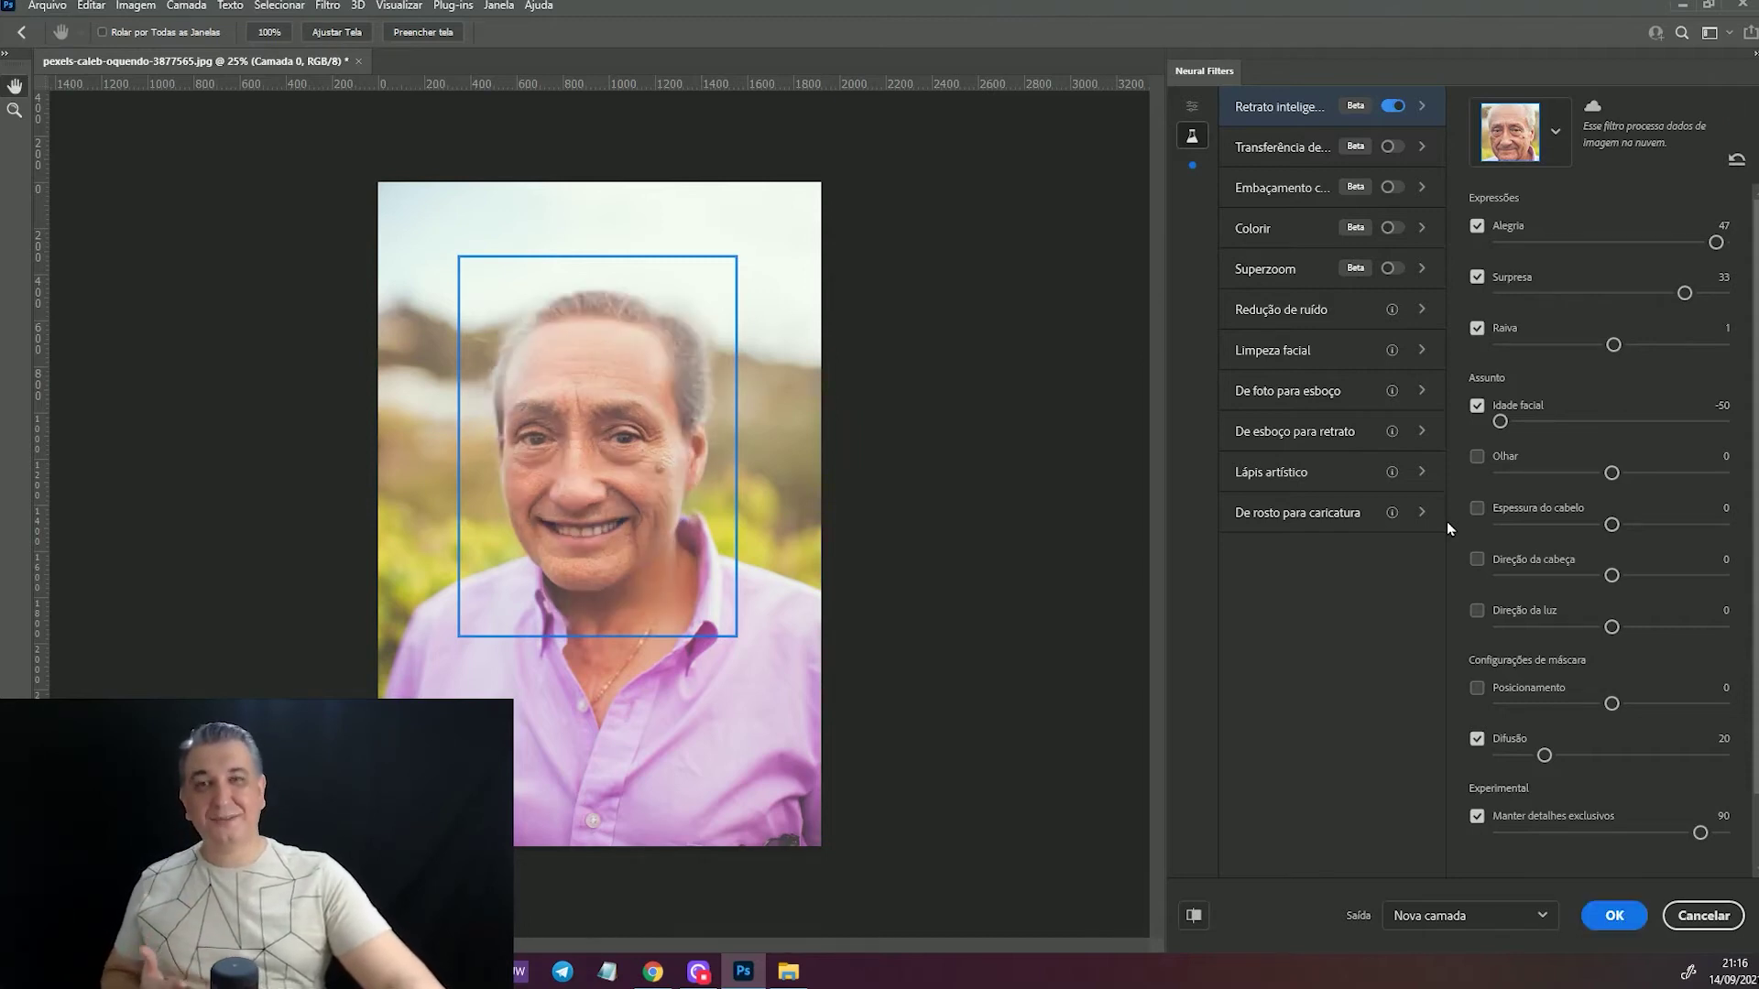
pyautogui.click(1477, 405)
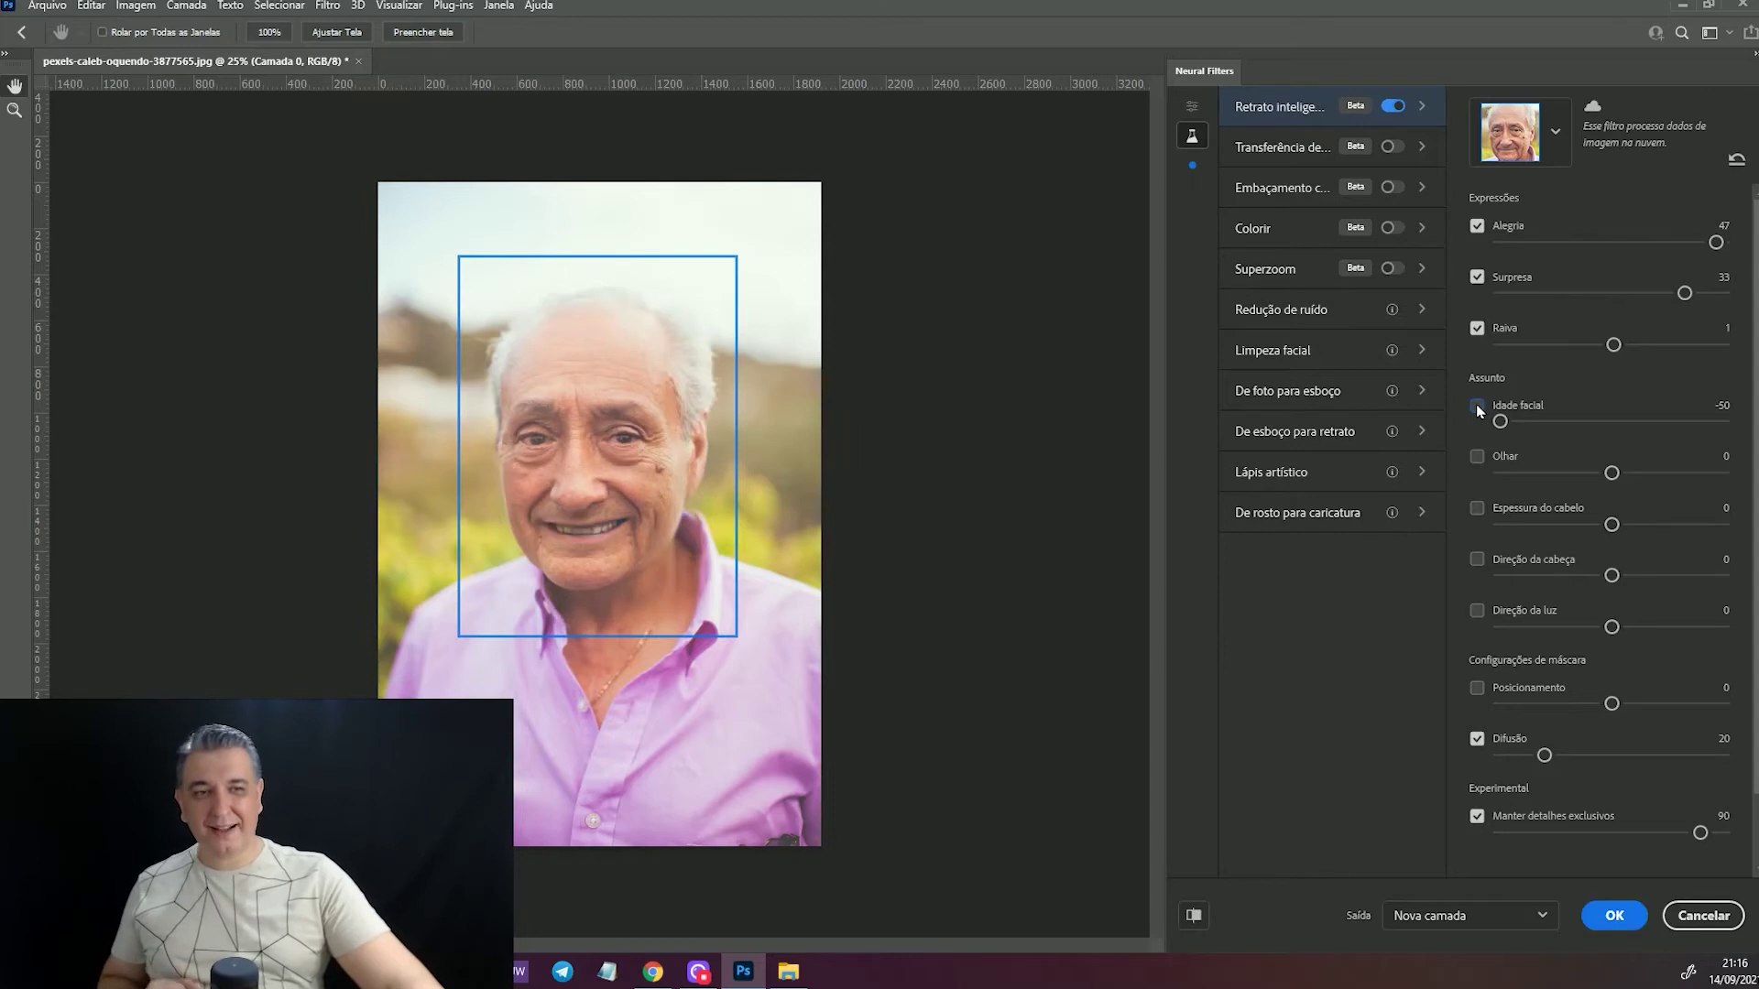
pyautogui.click(1478, 409)
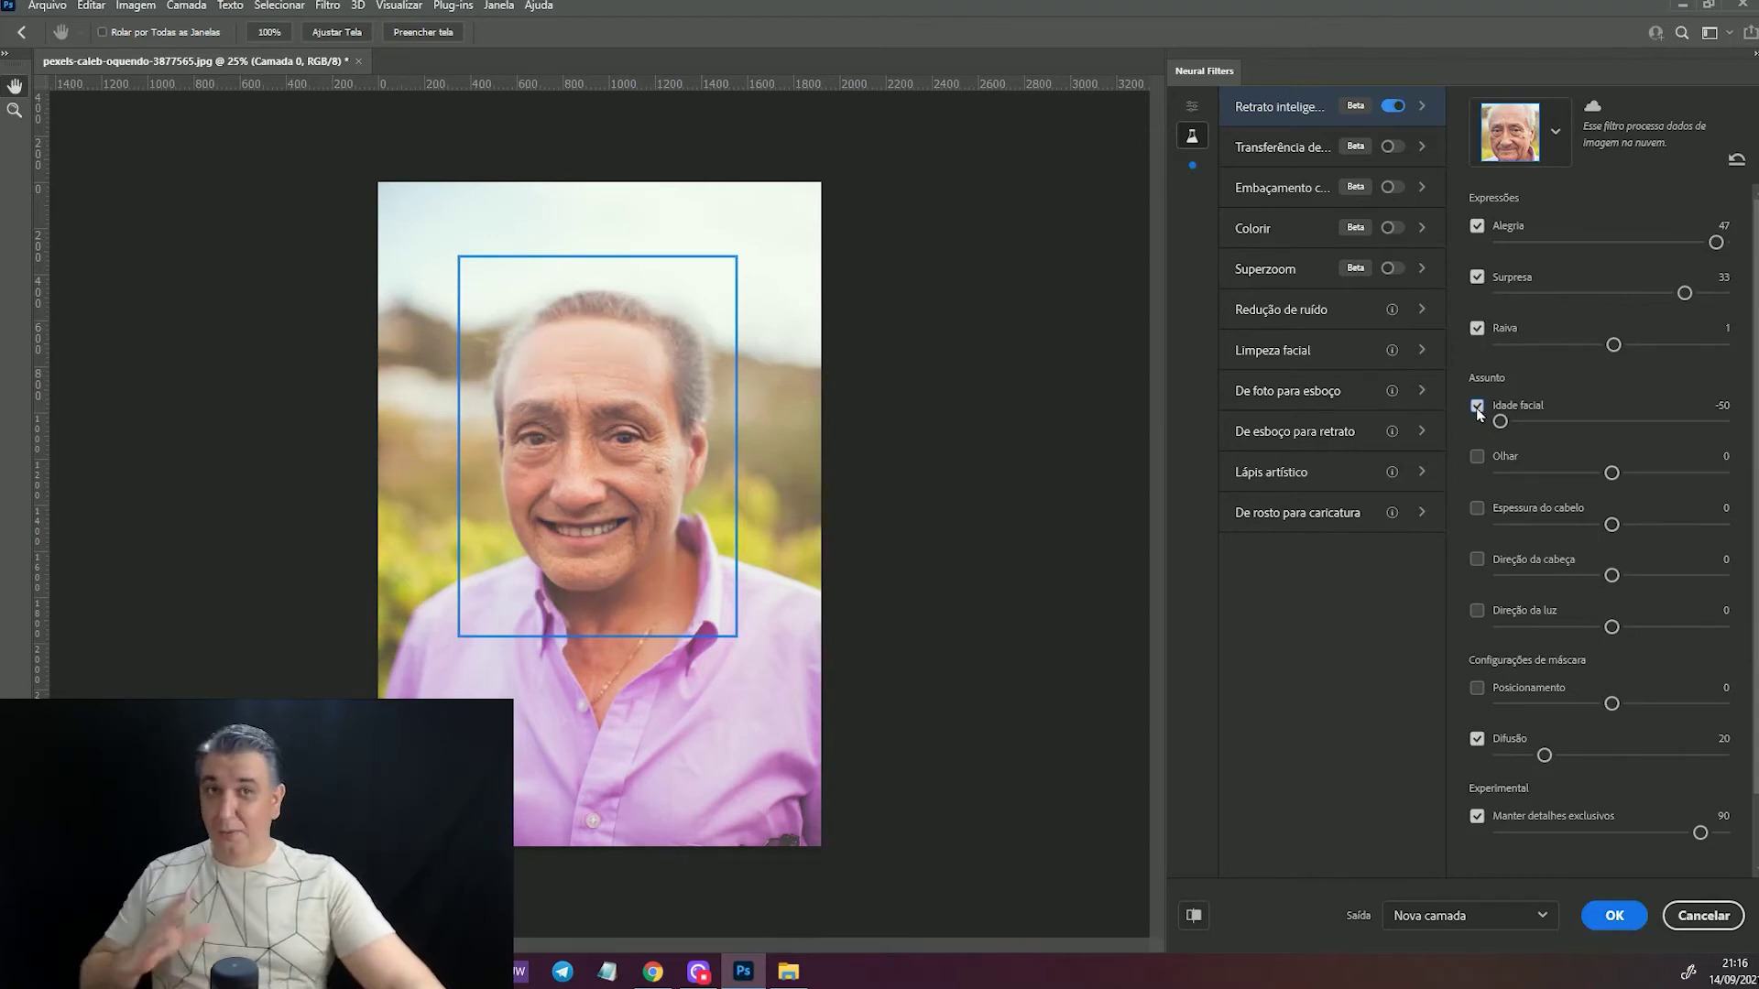
pyautogui.moveTo(1500, 422); pyautogui.dragTo(1741, 424)
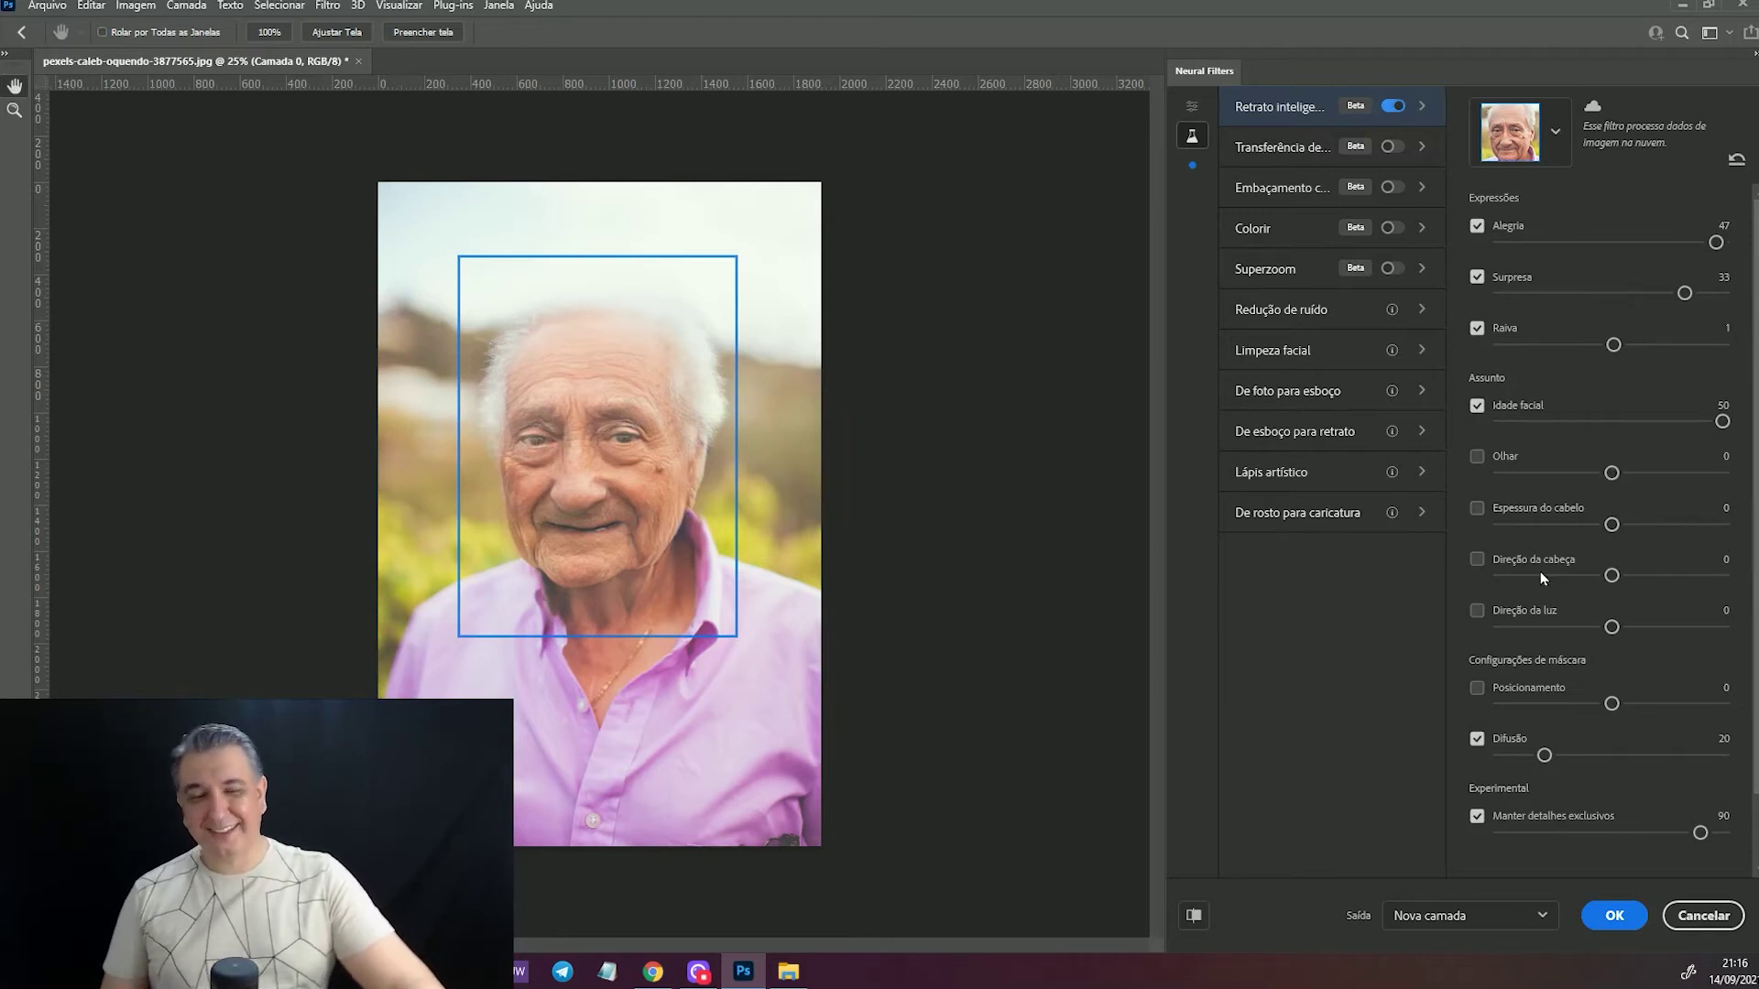
pyautogui.click(1612, 422)
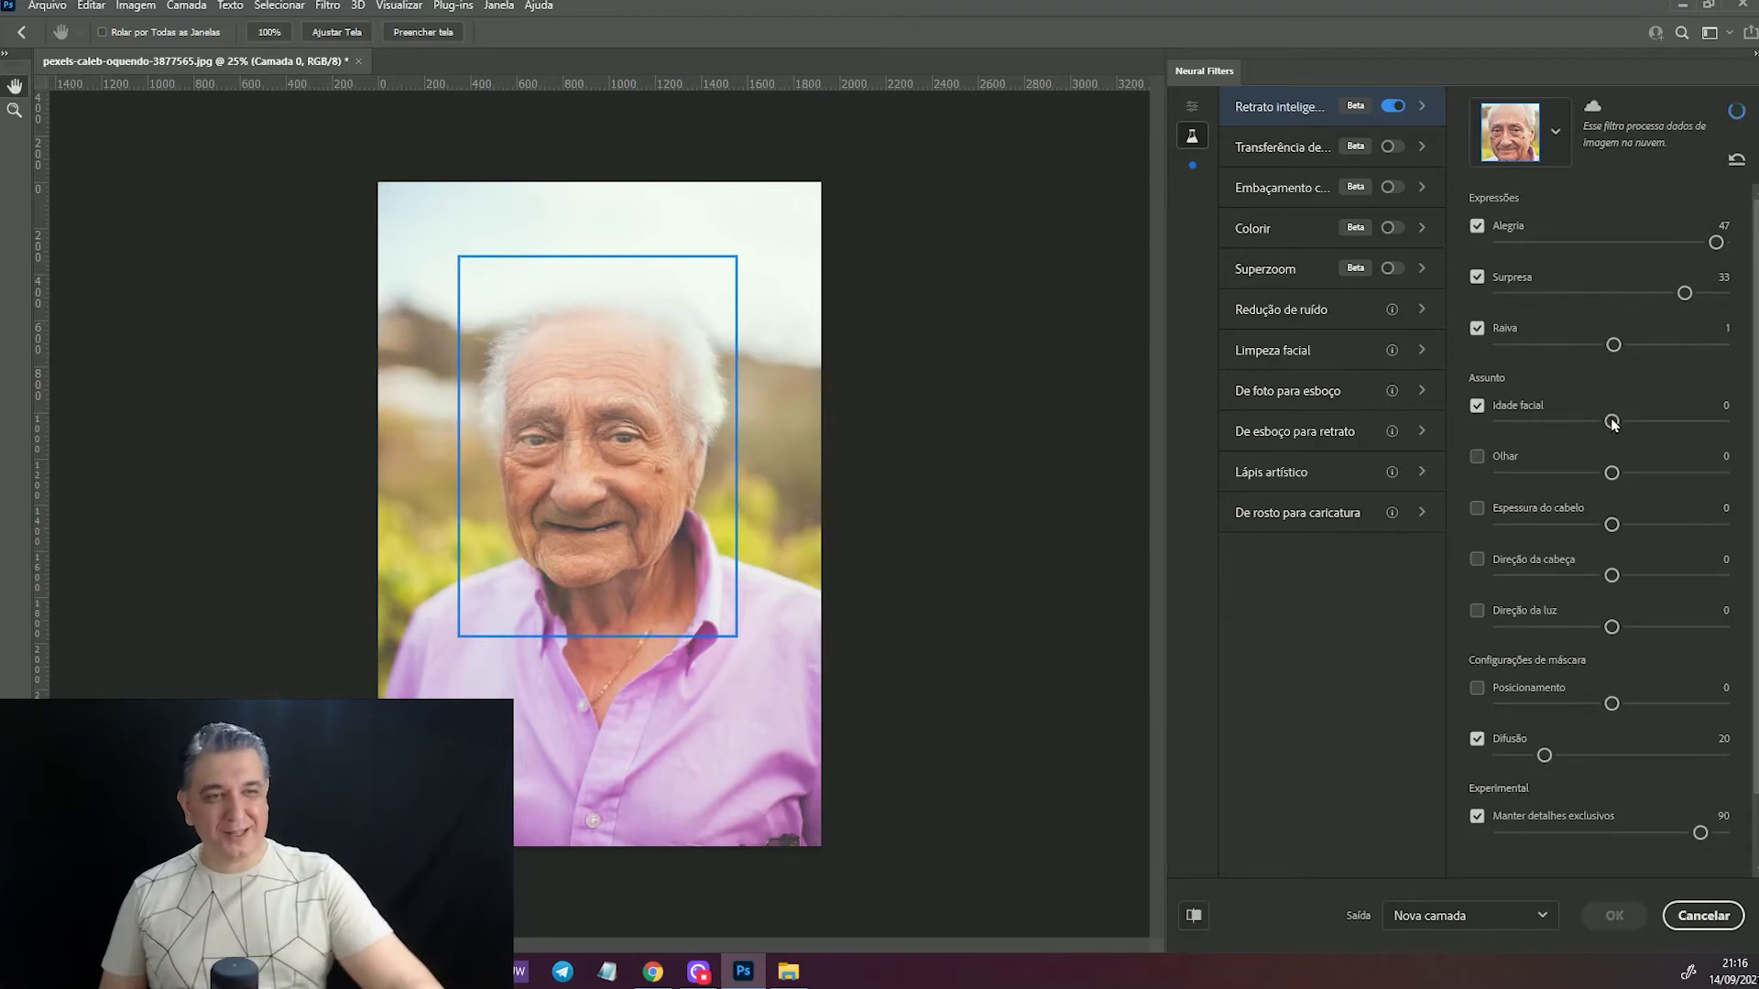
pyautogui.moveTo(1613, 422); pyautogui.dragTo(1557, 422)
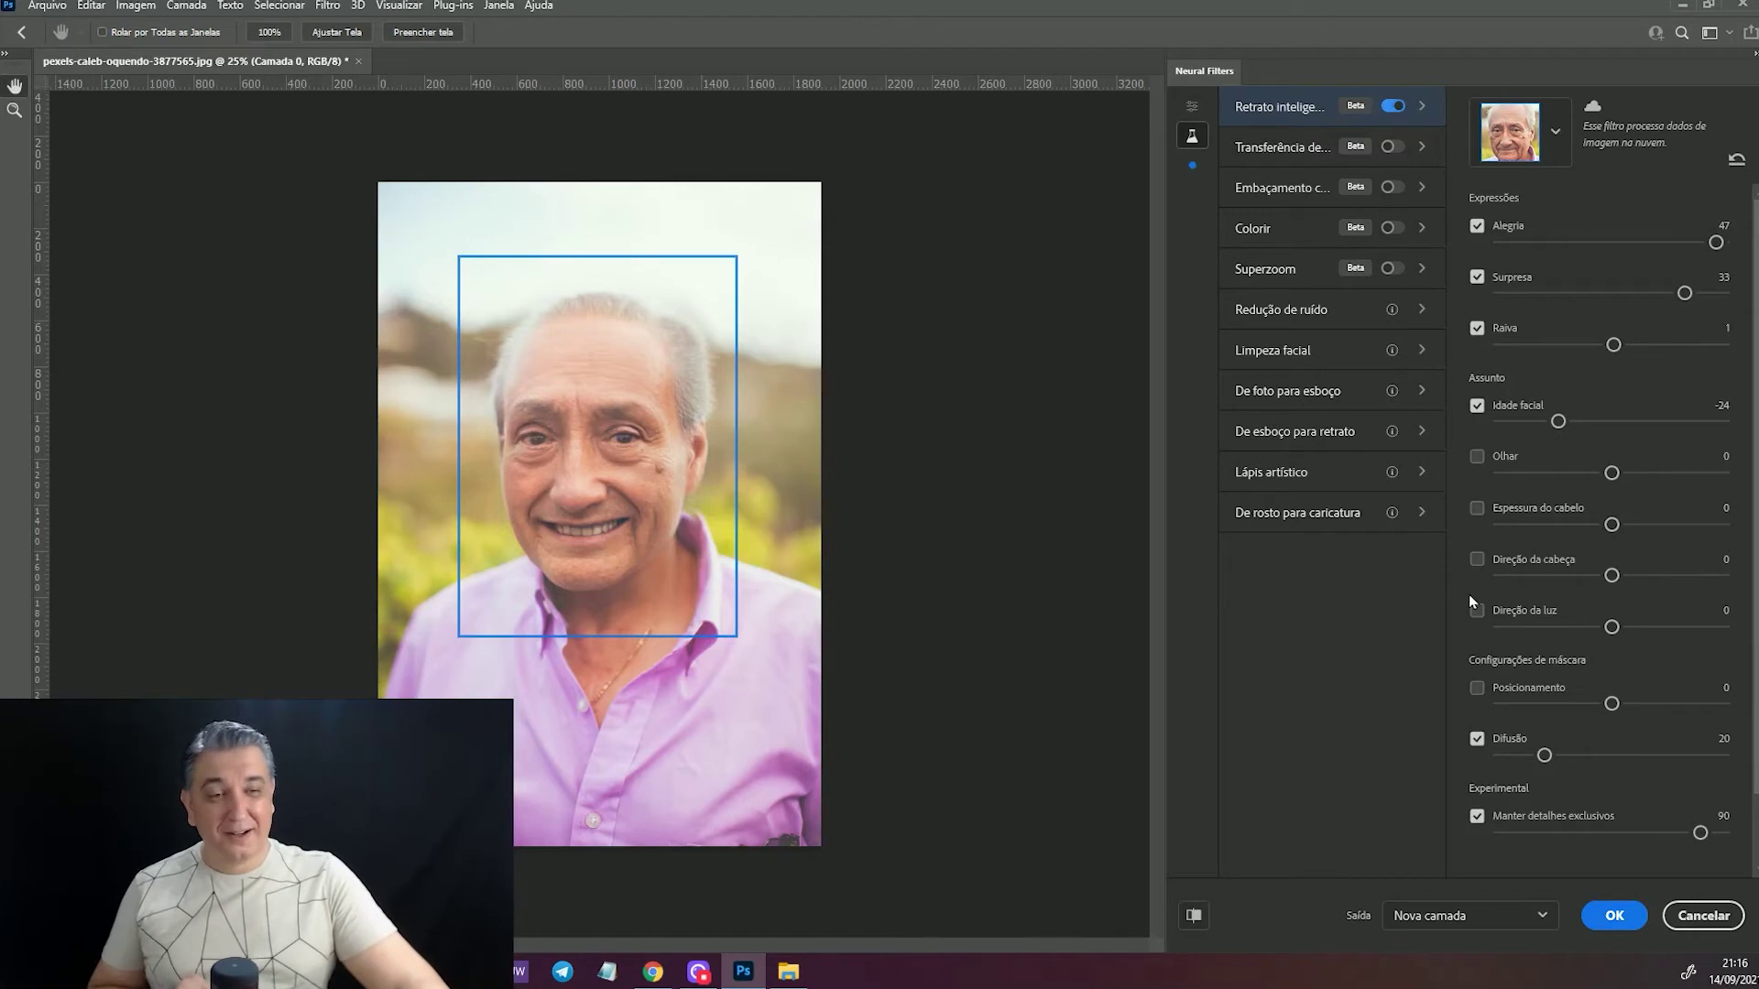
# - Try Olhar gaze values from negative to 42, reset to 0, then switch Olhar off
pyautogui.click(1477, 457)
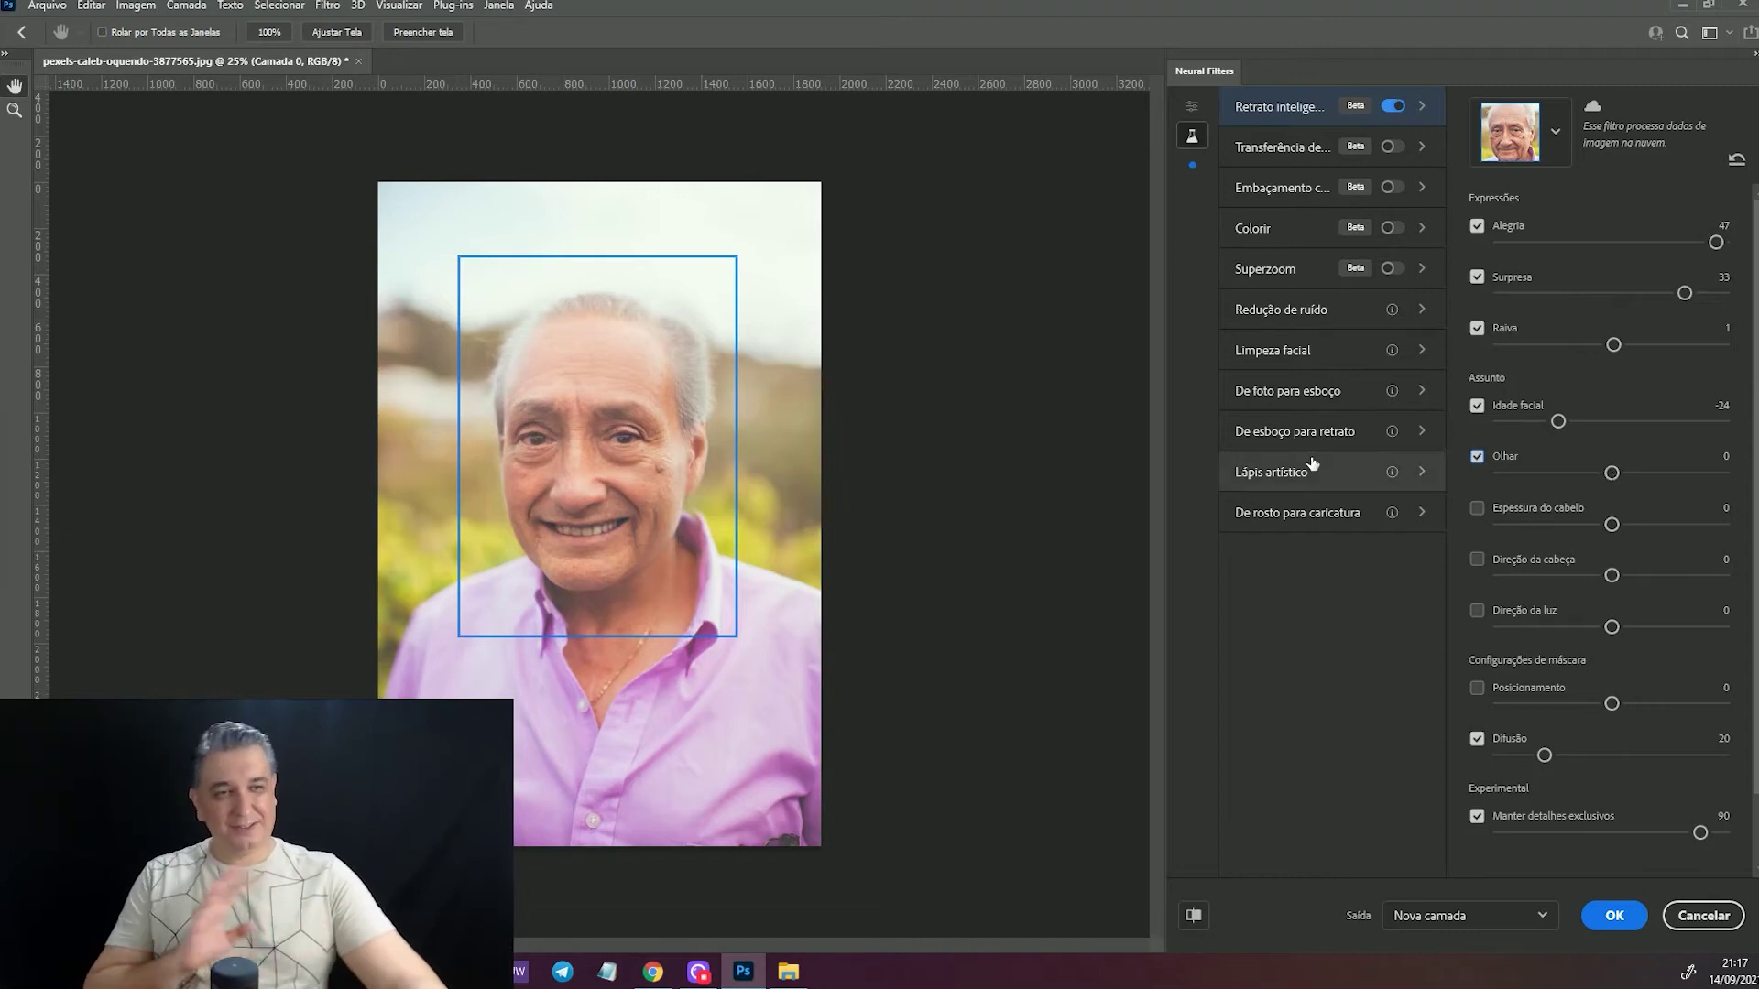
pyautogui.moveTo(1612, 472)
pyautogui.mouseDown()
pyautogui.moveTo(1505, 472)
pyautogui.moveTo(1527, 473)
pyautogui.mouseUp()
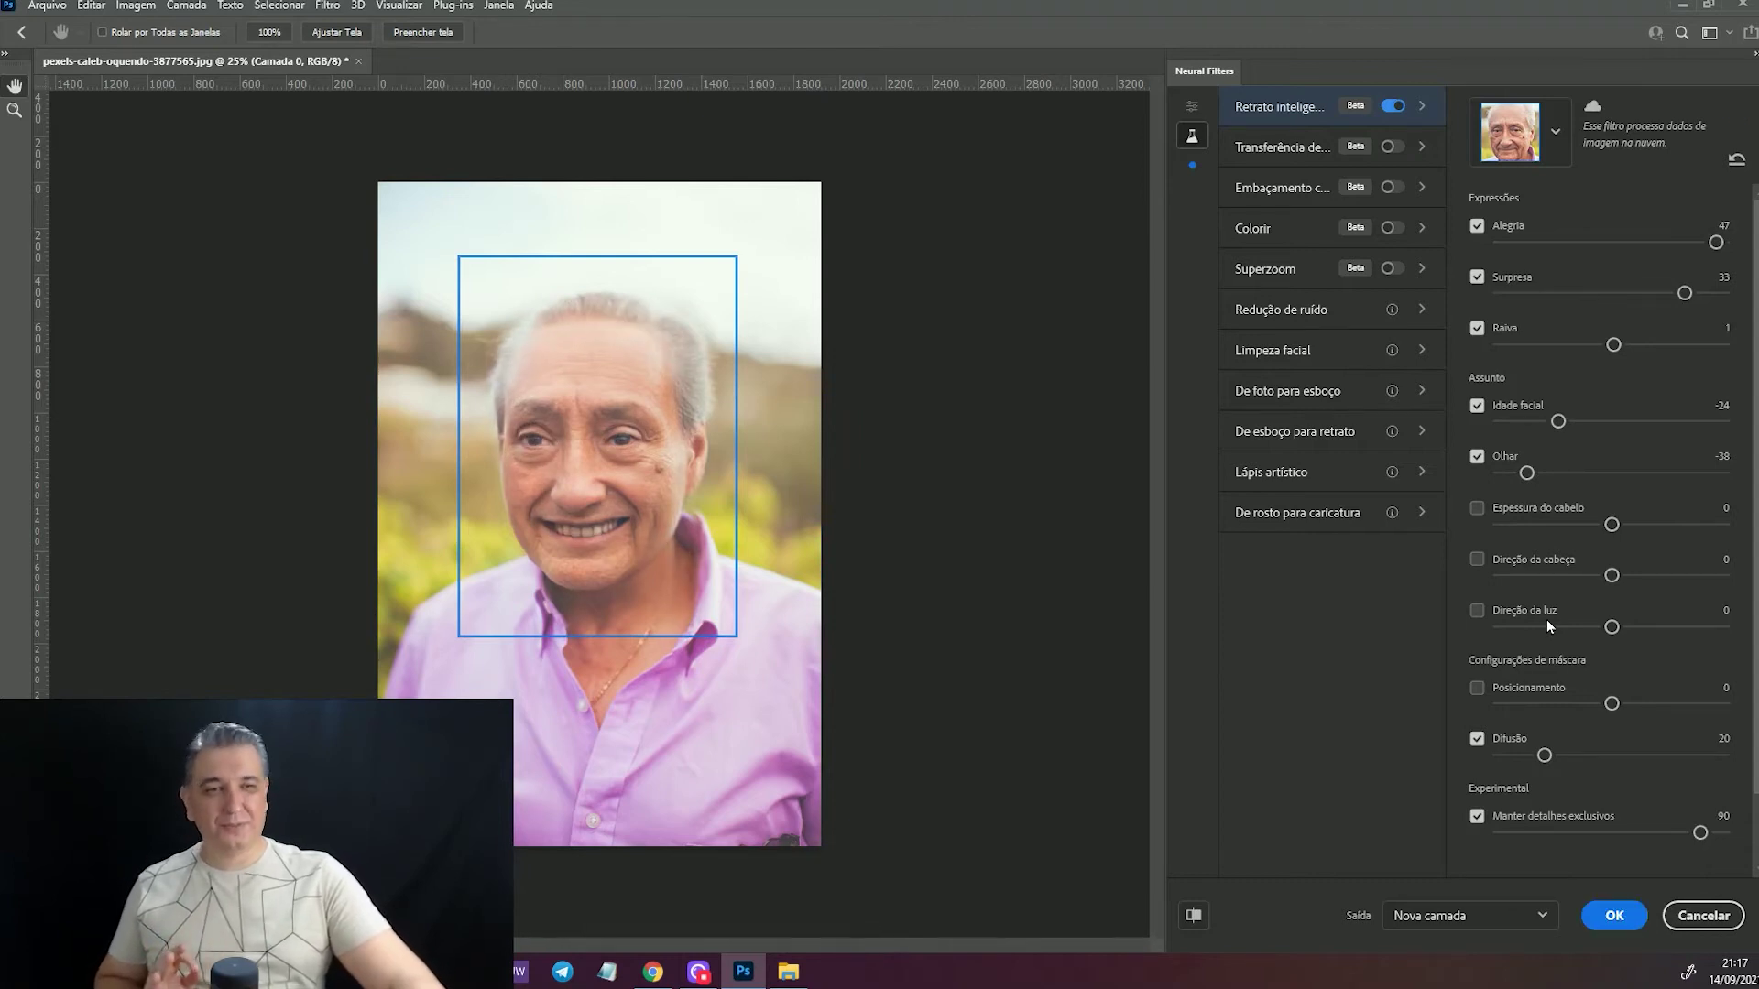
pyautogui.moveTo(1527, 473); pyautogui.dragTo(1706, 474)
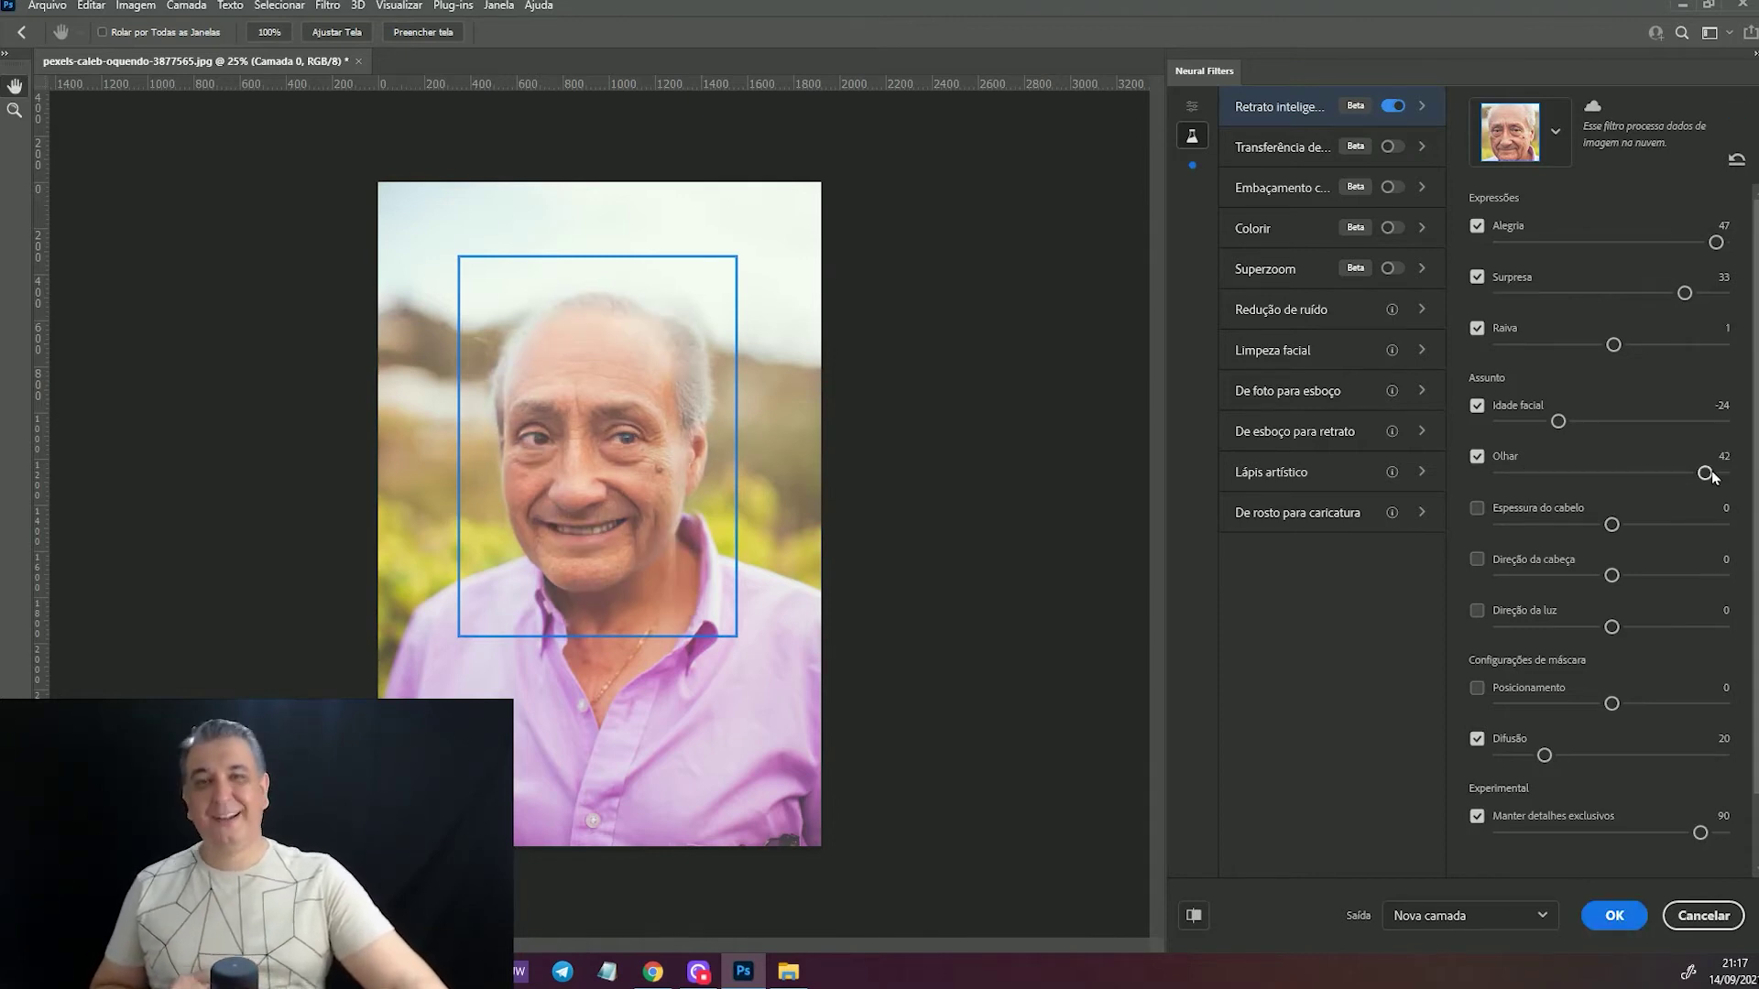
pyautogui.click(1610, 469)
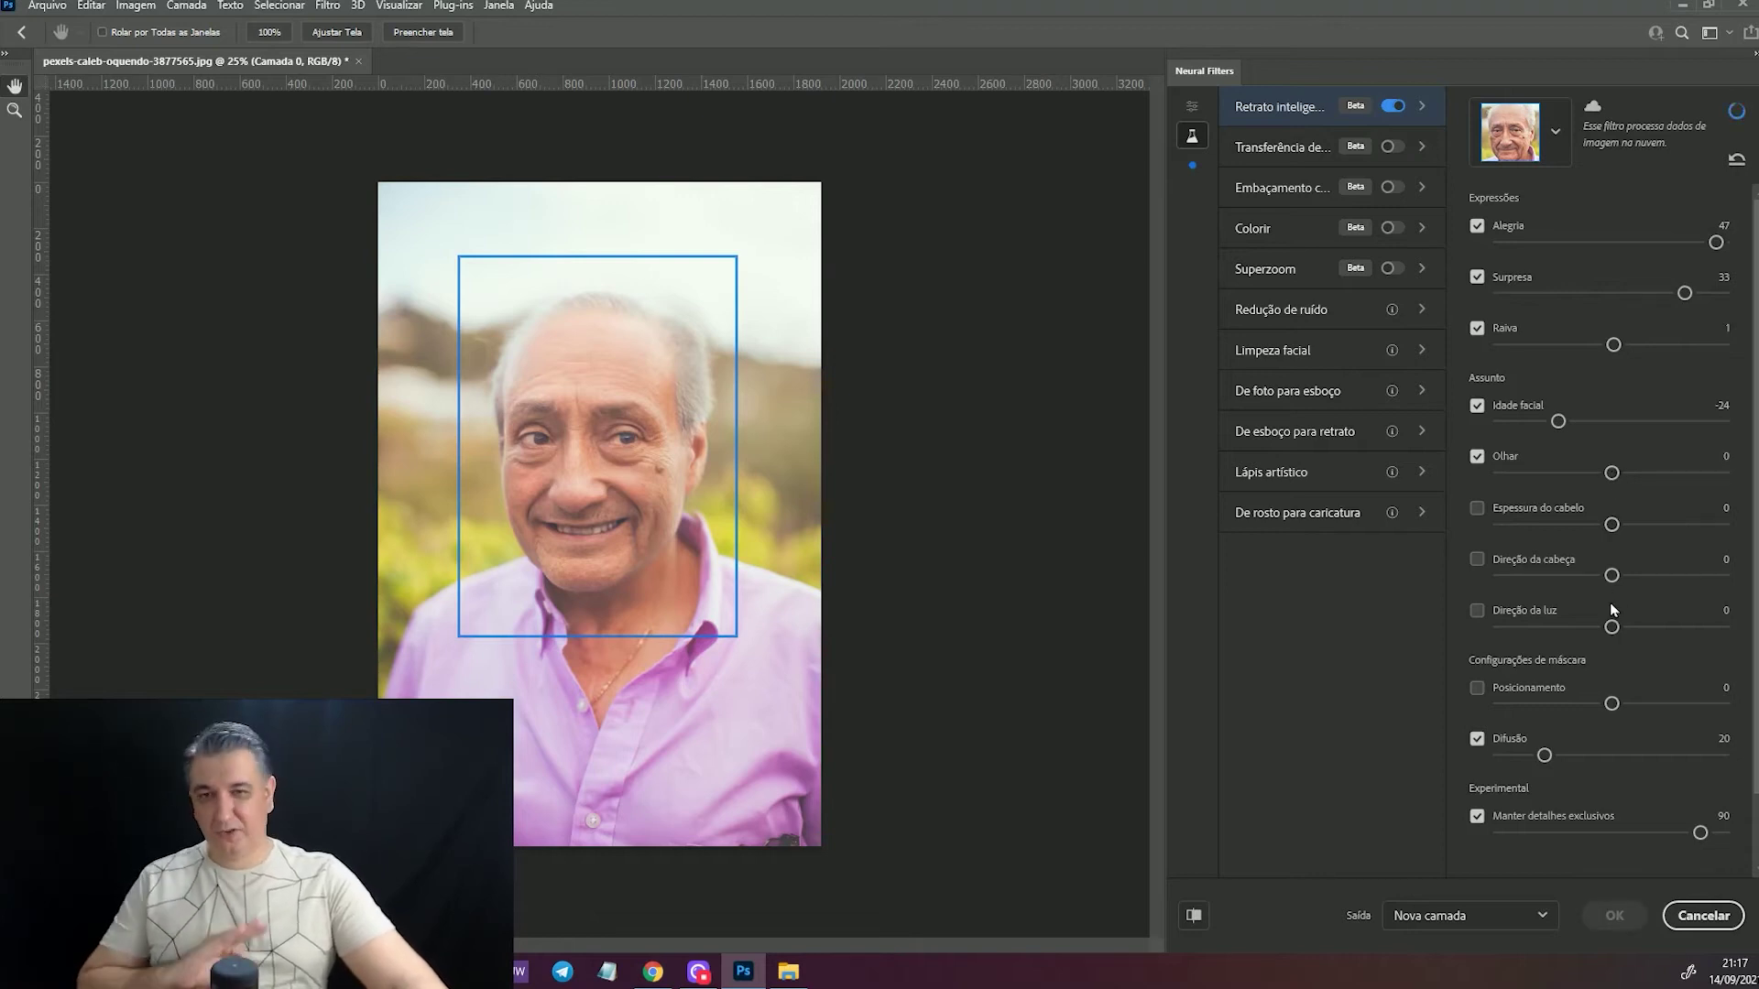
pyautogui.click(1477, 457)
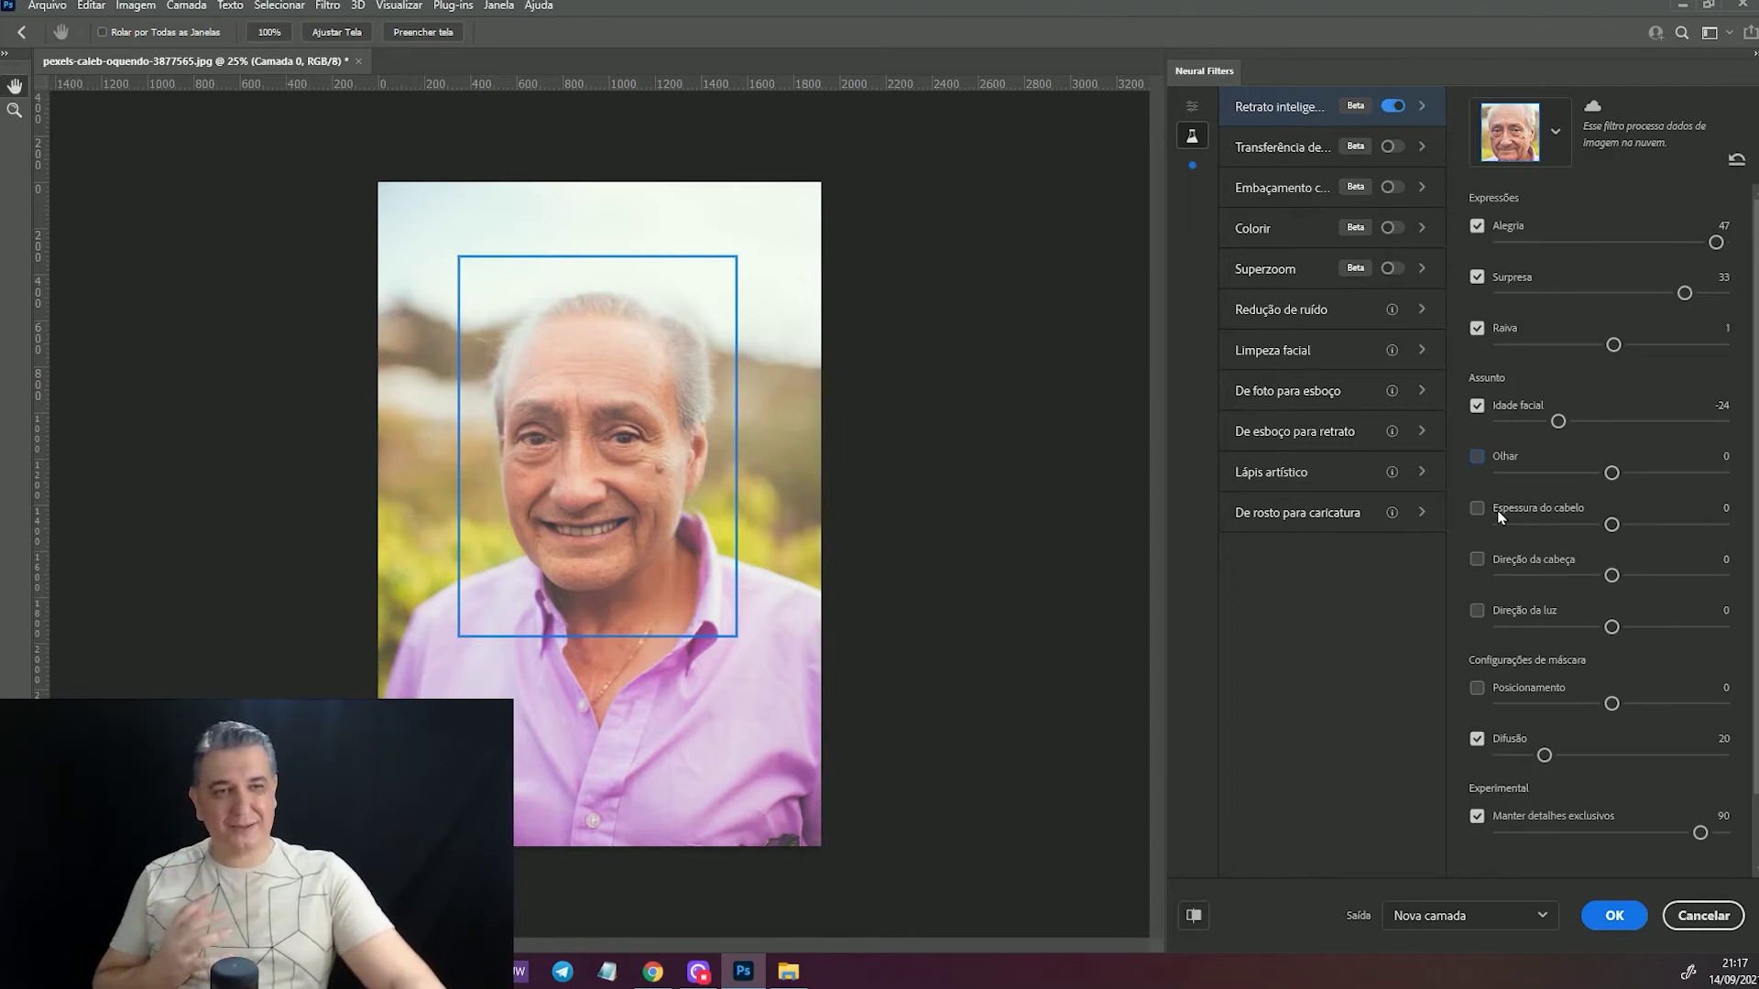
# - Test Espessura do cabelo from thinner to thicker, reset near 0, then uncheck it
pyautogui.click(1476, 509)
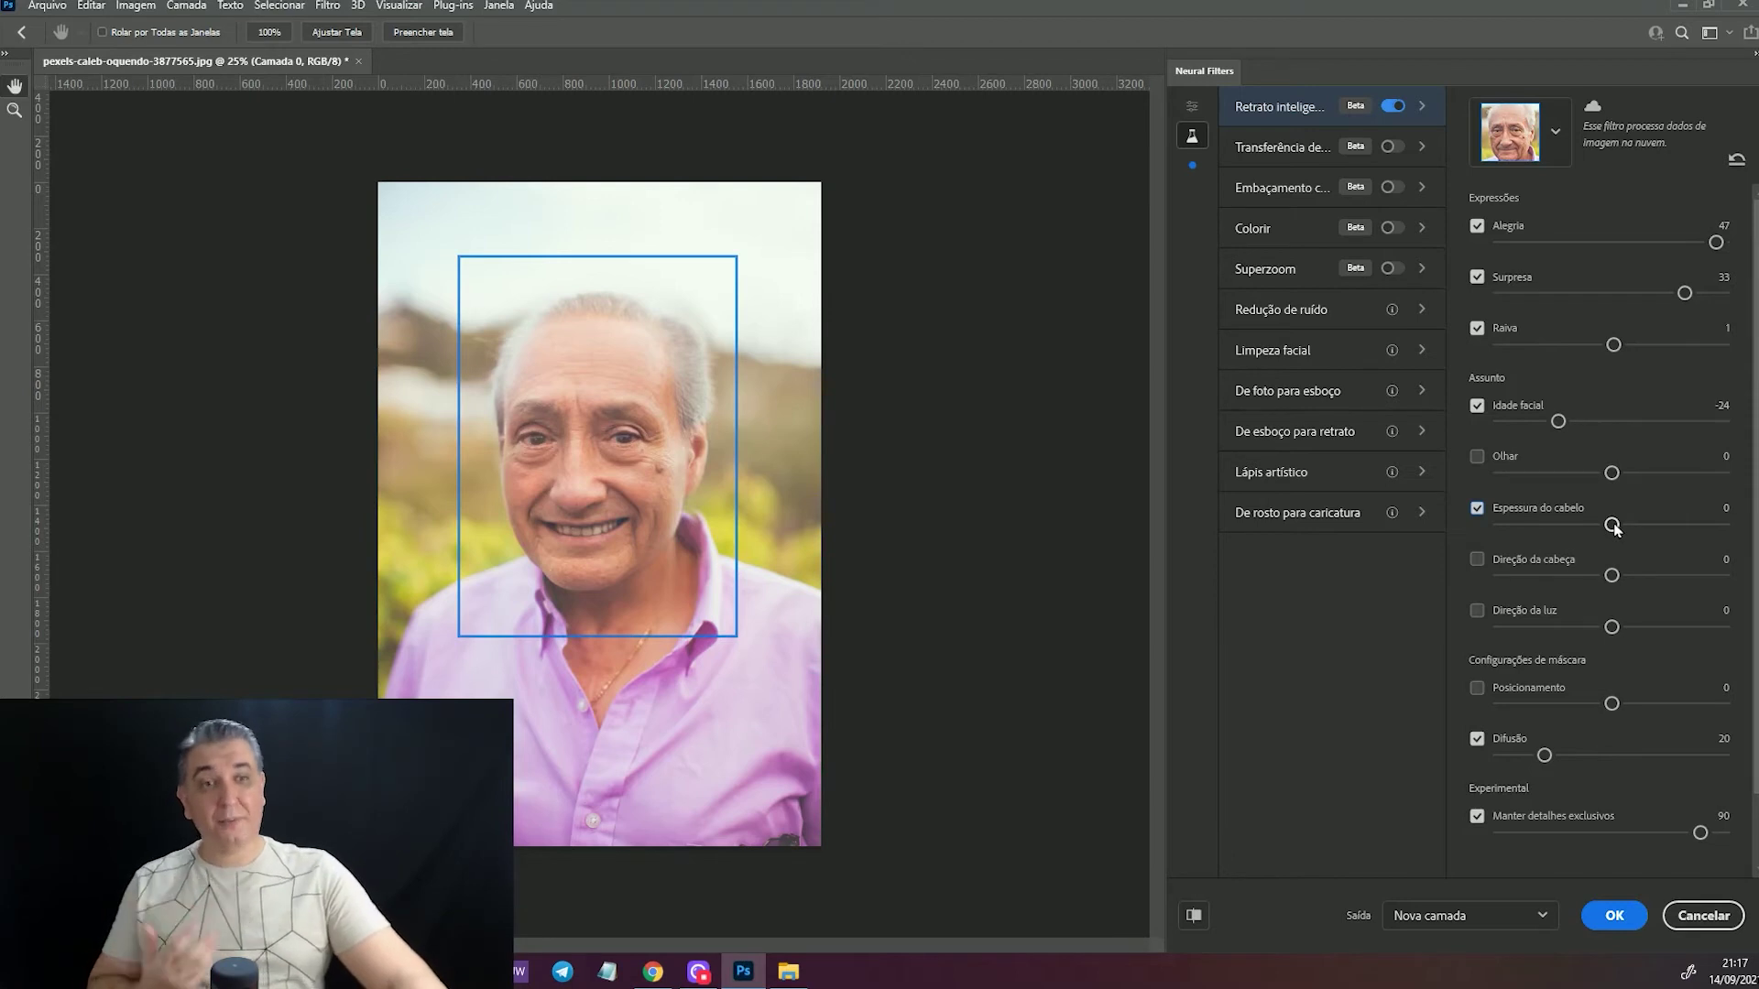
pyautogui.moveTo(1612, 526); pyautogui.dragTo(1514, 525)
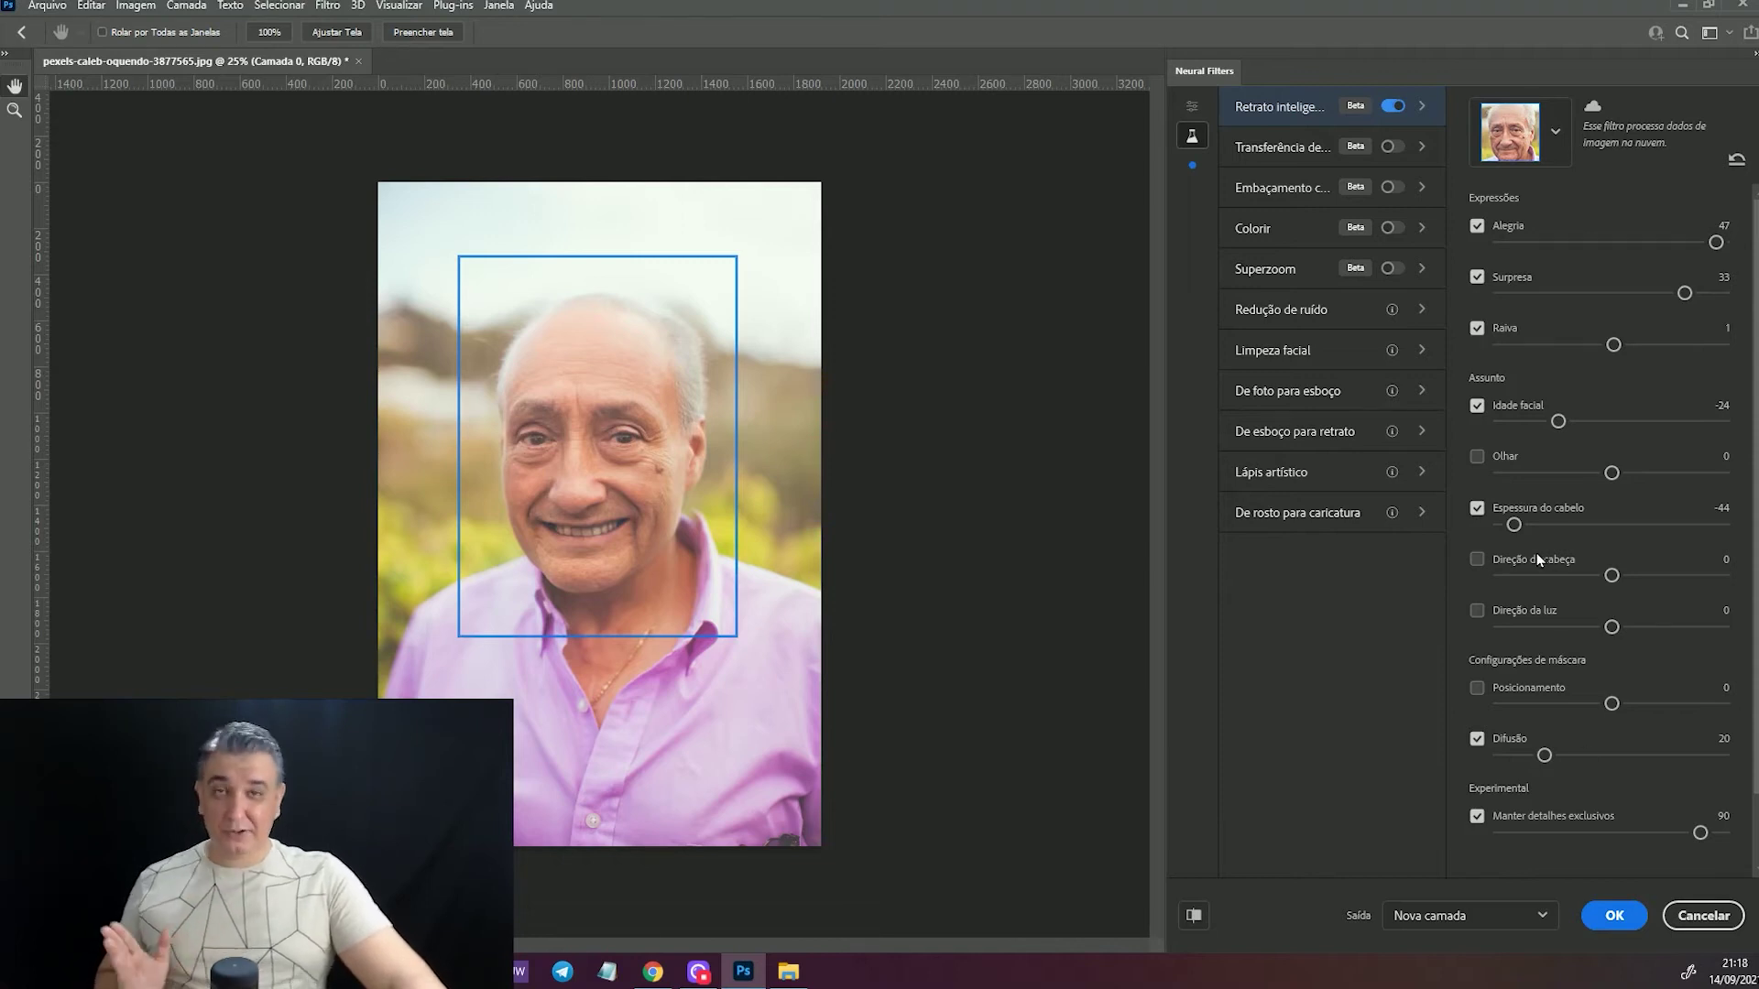
pyautogui.moveTo(1514, 525); pyautogui.dragTo(1699, 525)
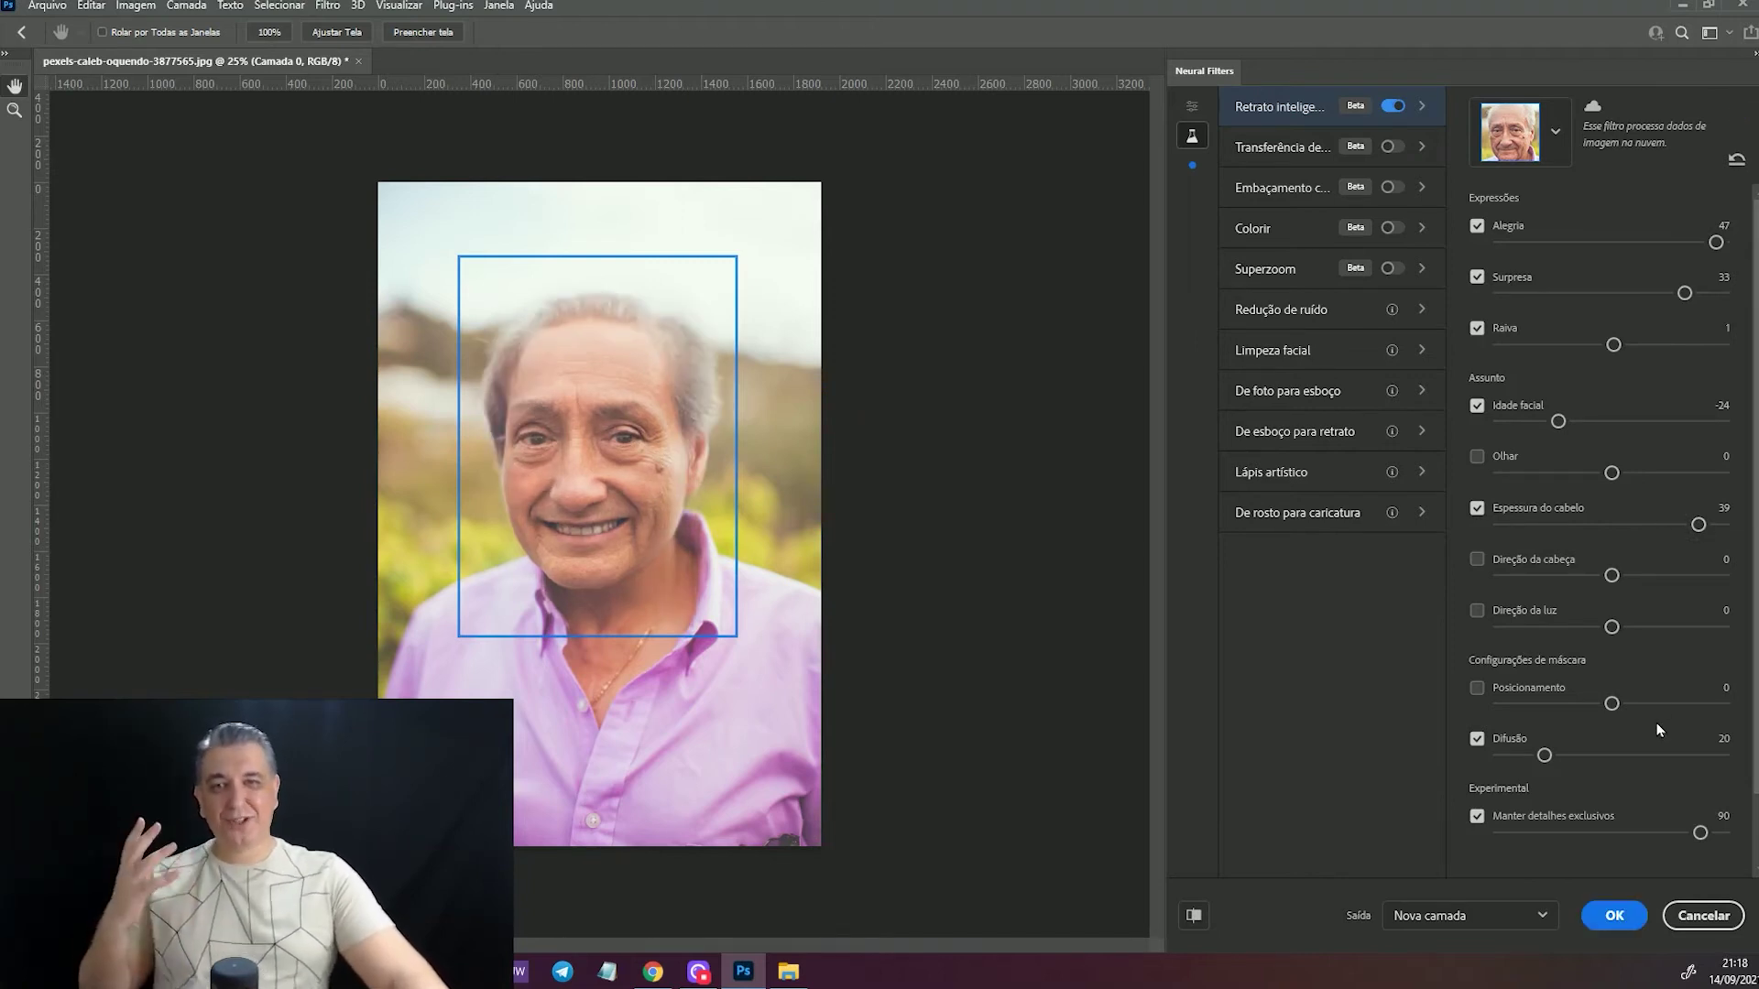
pyautogui.click(1609, 524)
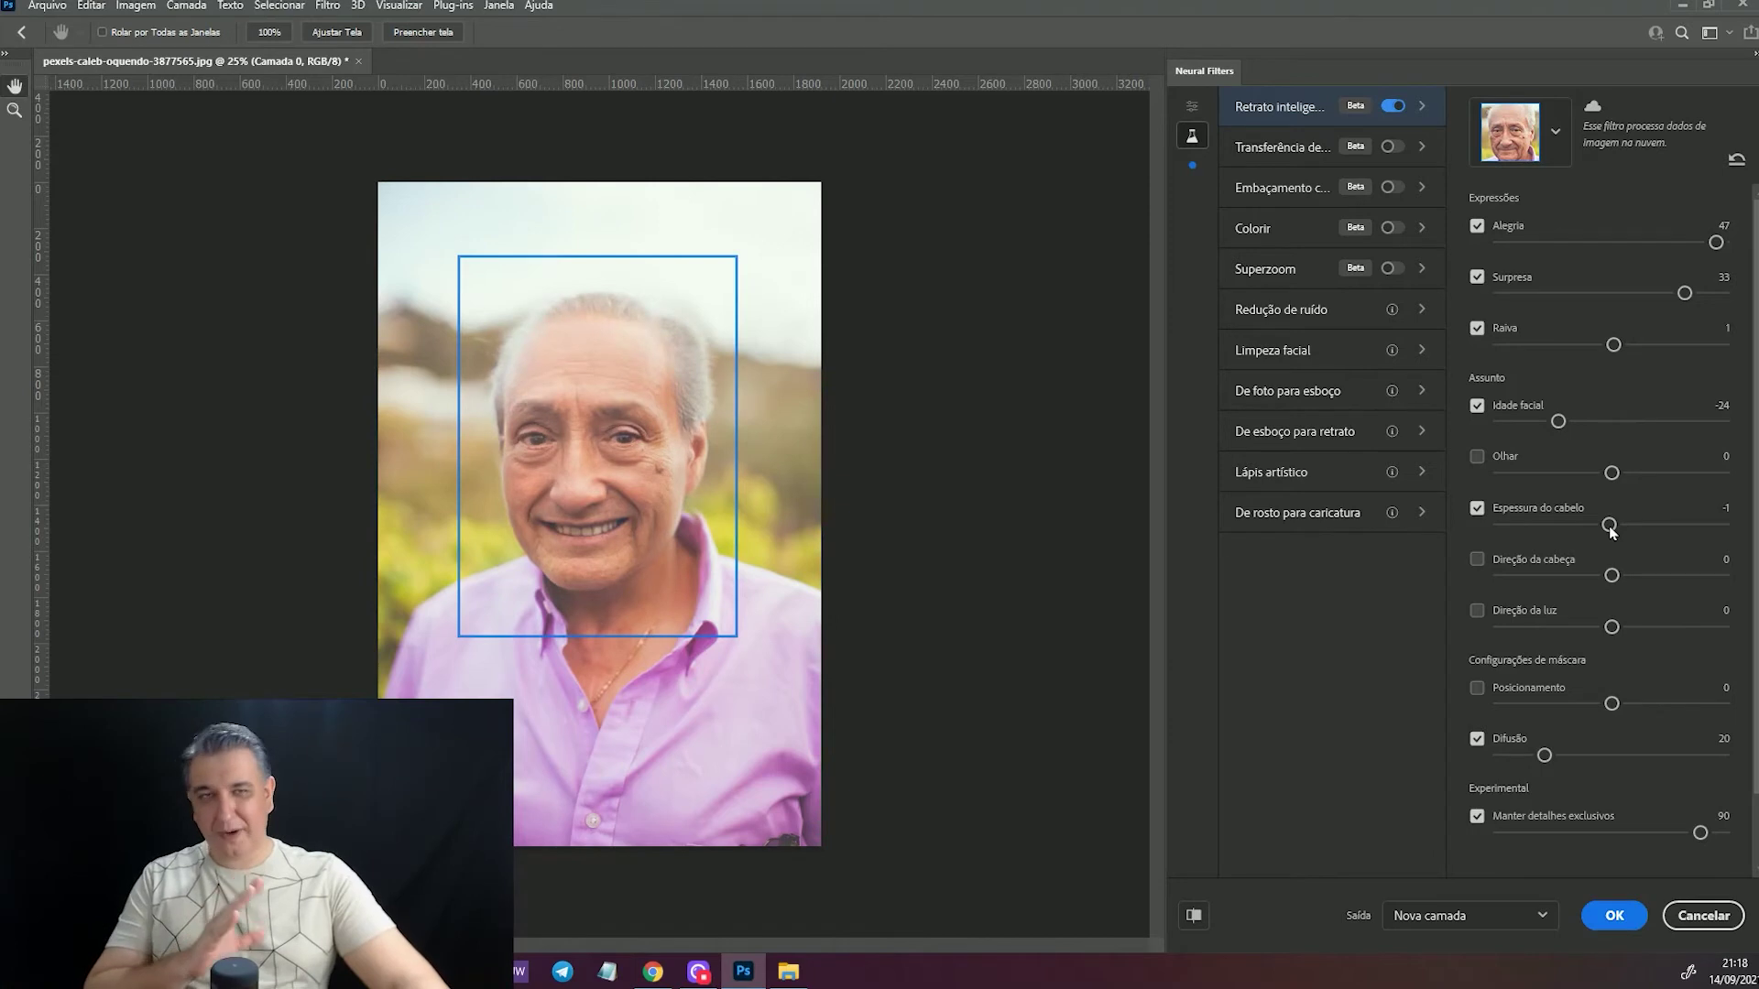
pyautogui.click(1477, 509)
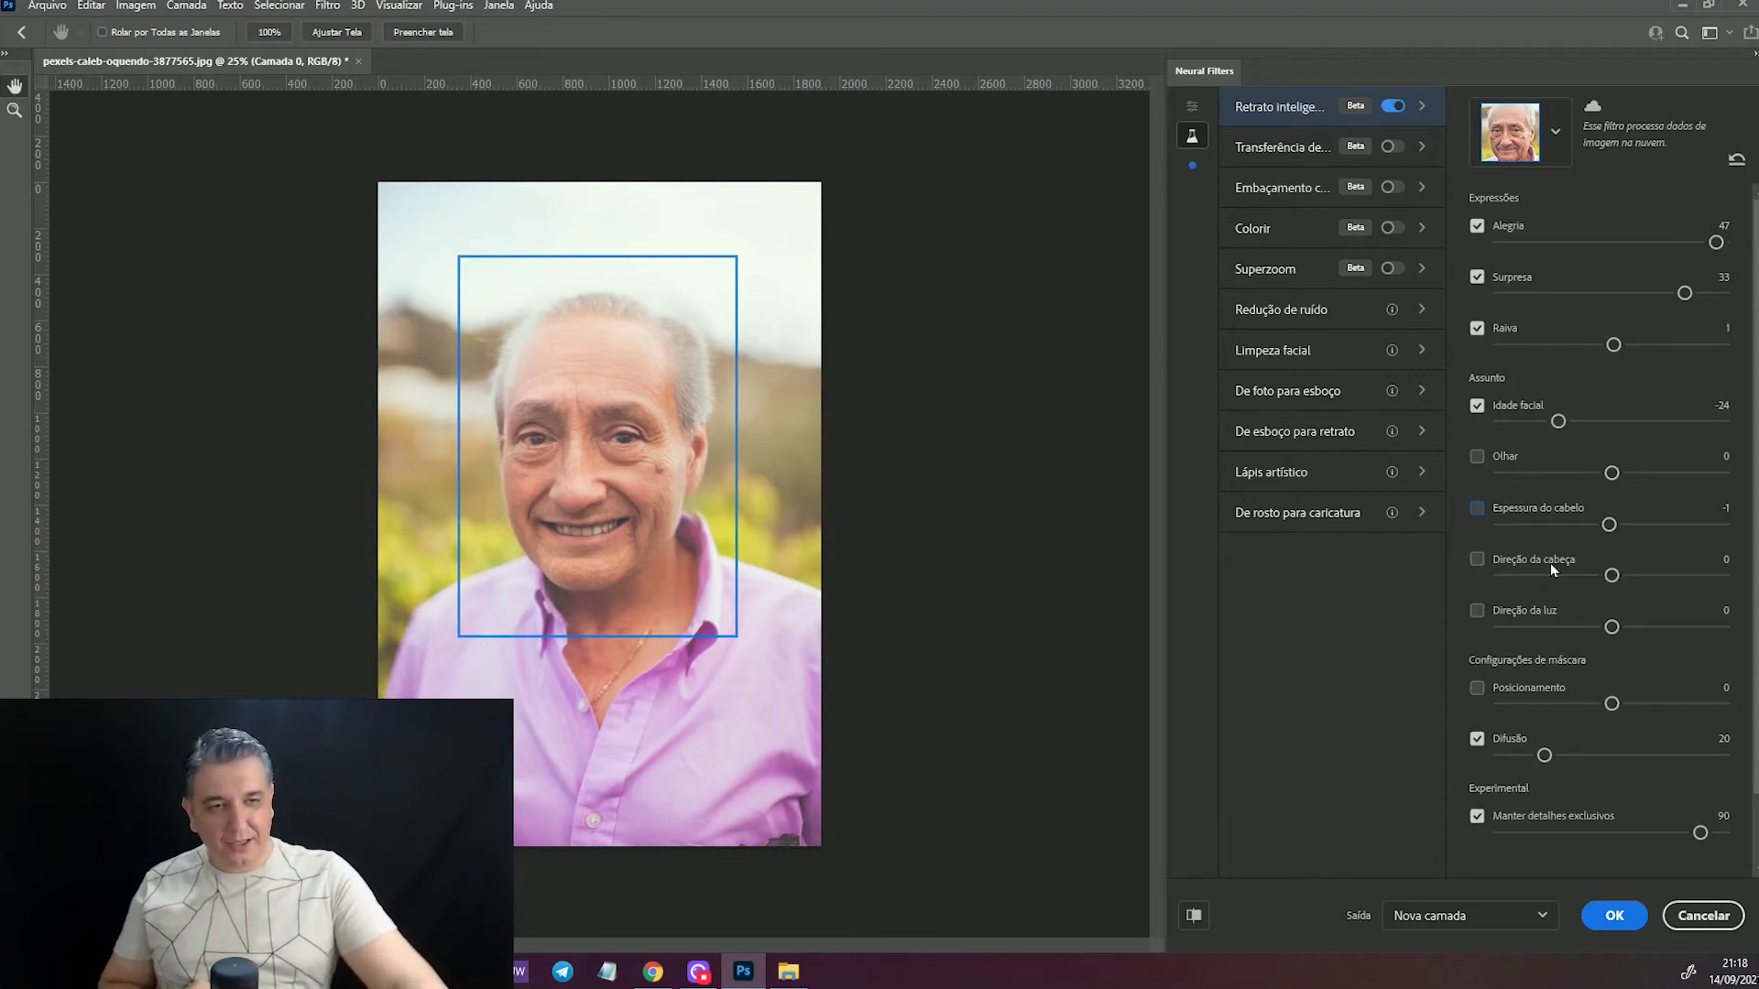
# - Turn the head both ways with Direção da cabeça, ending at -35, then uncheck it
pyautogui.moveTo(1611, 575); pyautogui.dragTo(1523, 579)
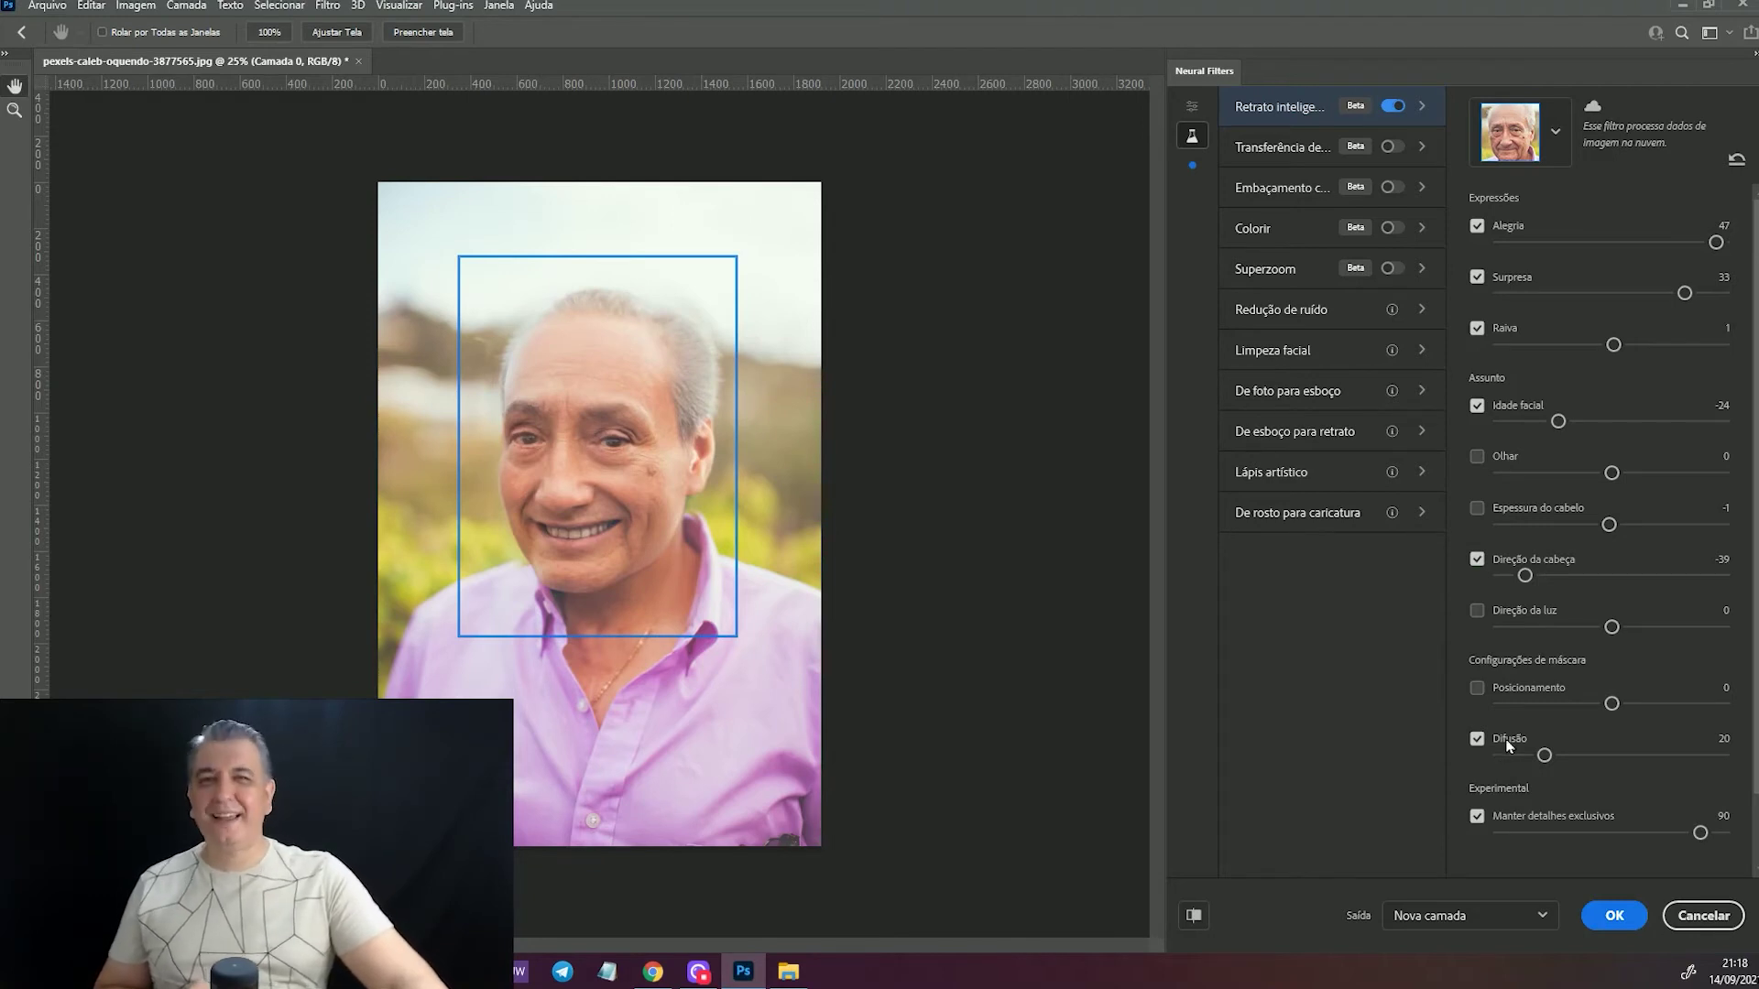
pyautogui.click(1682, 576)
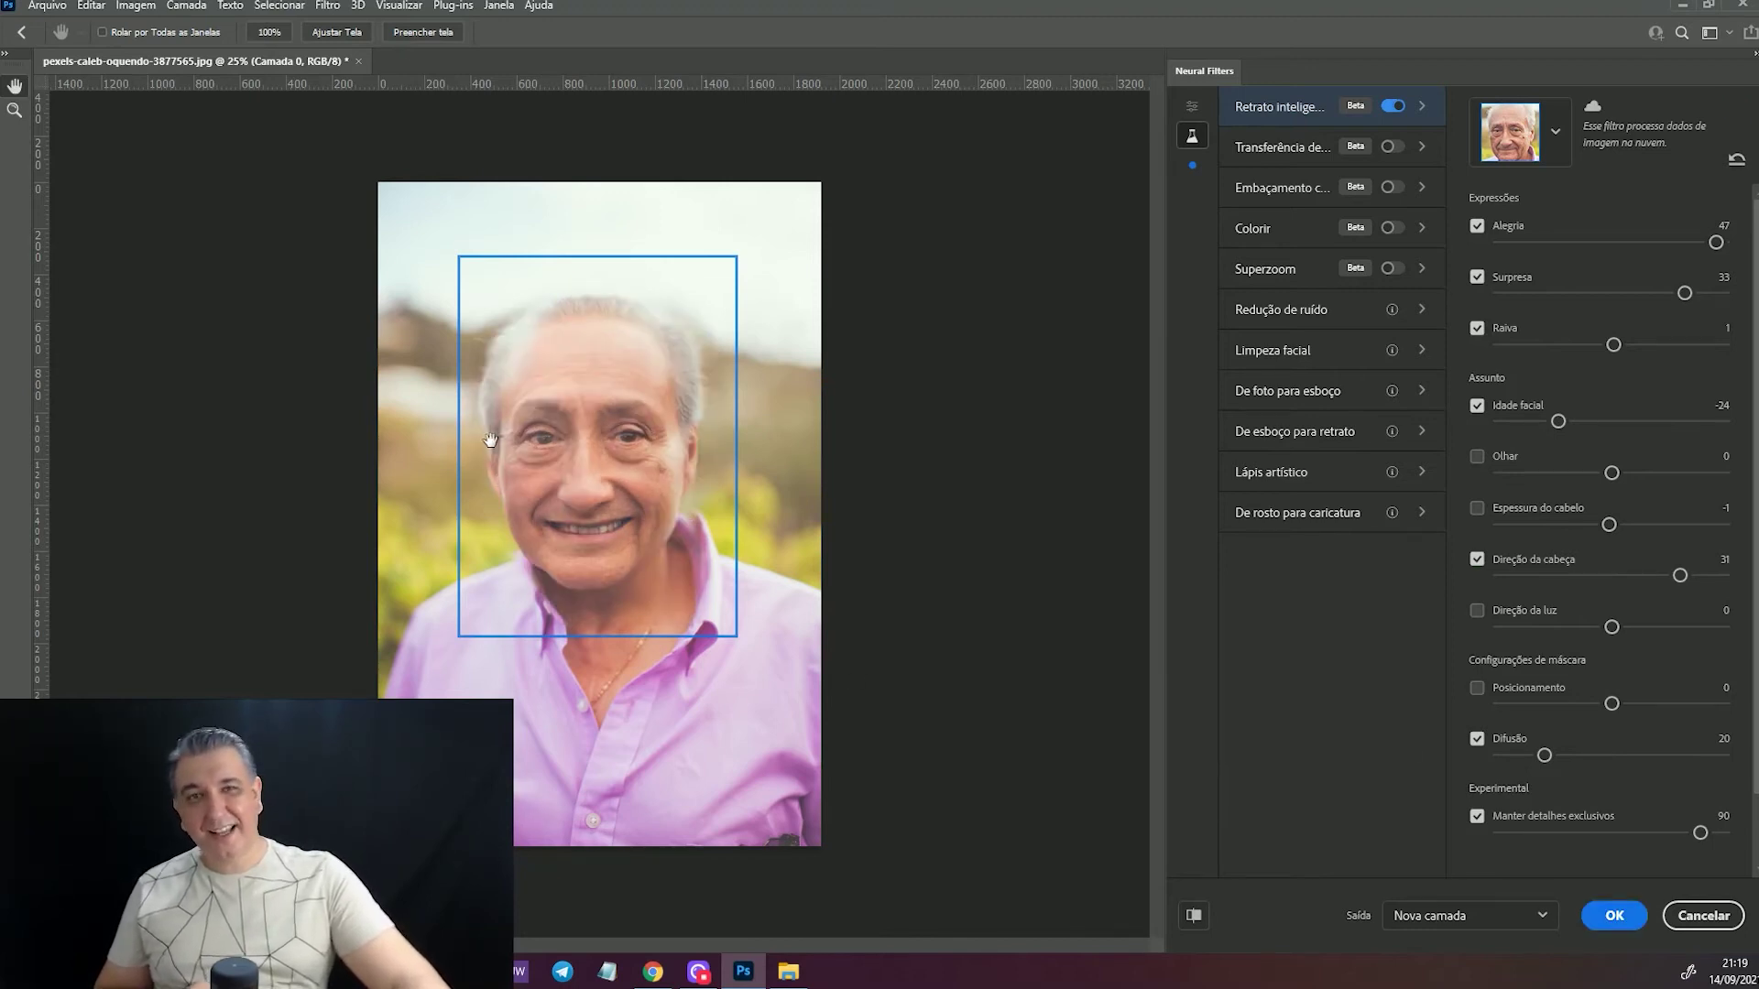
pyautogui.click(1537, 574)
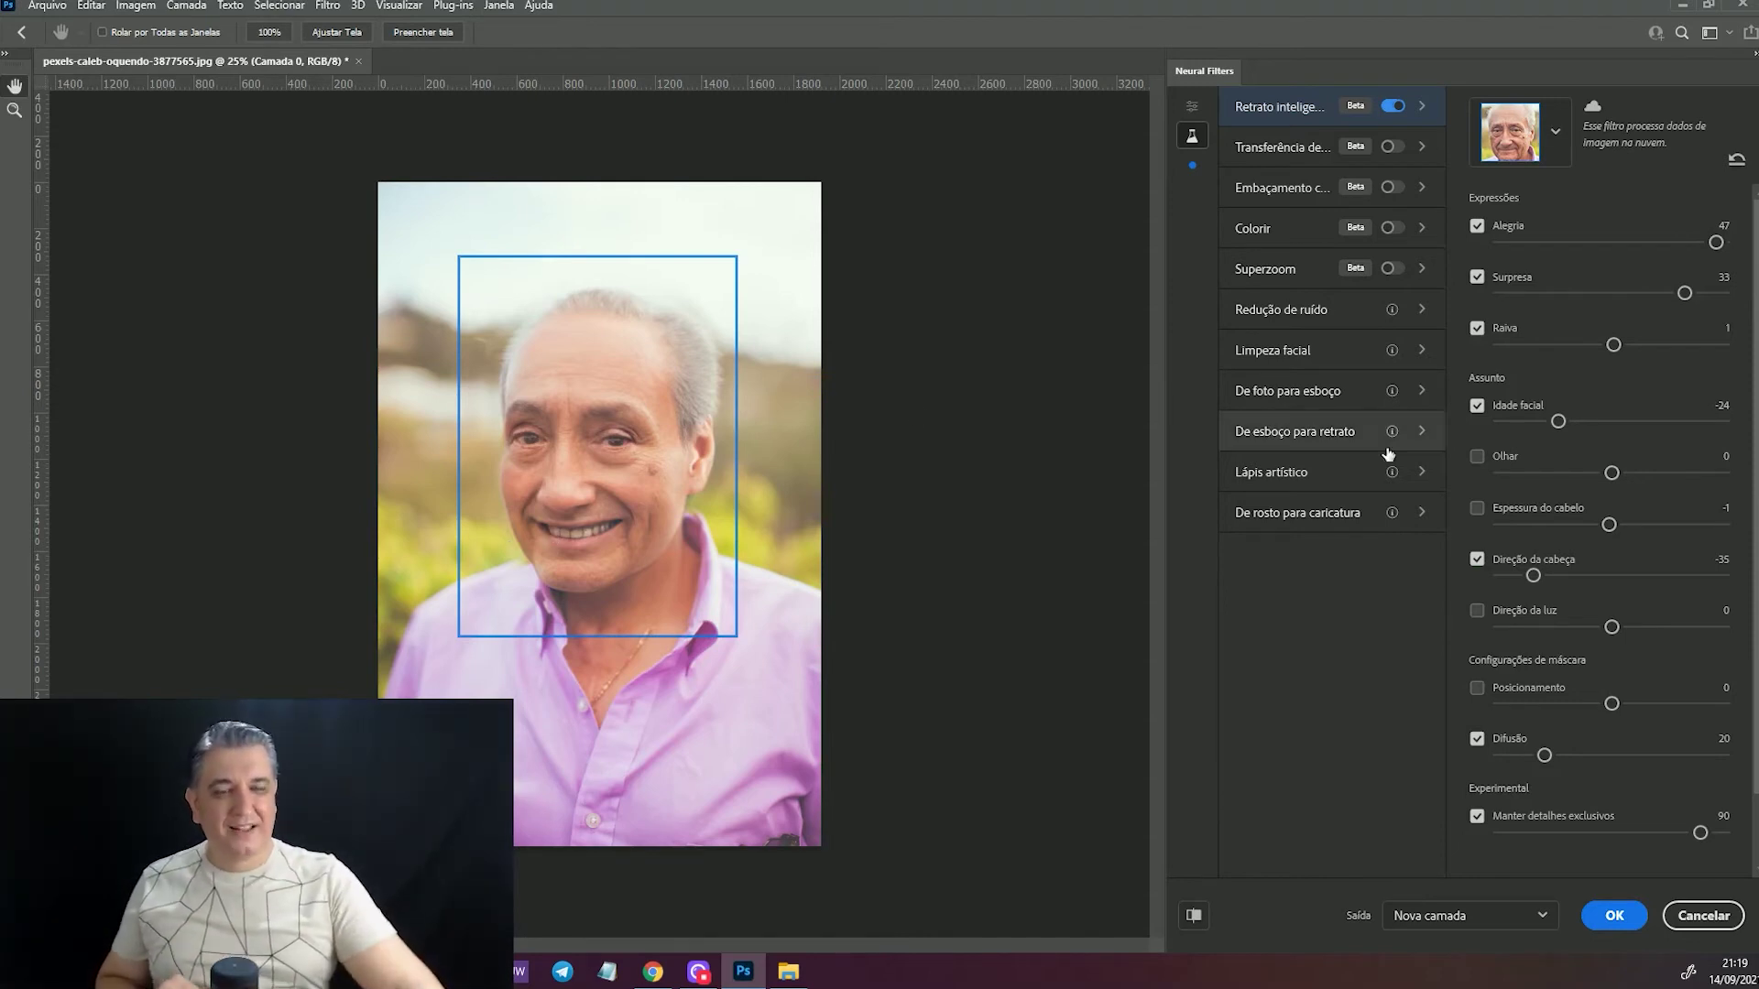
pyautogui.click(1477, 559)
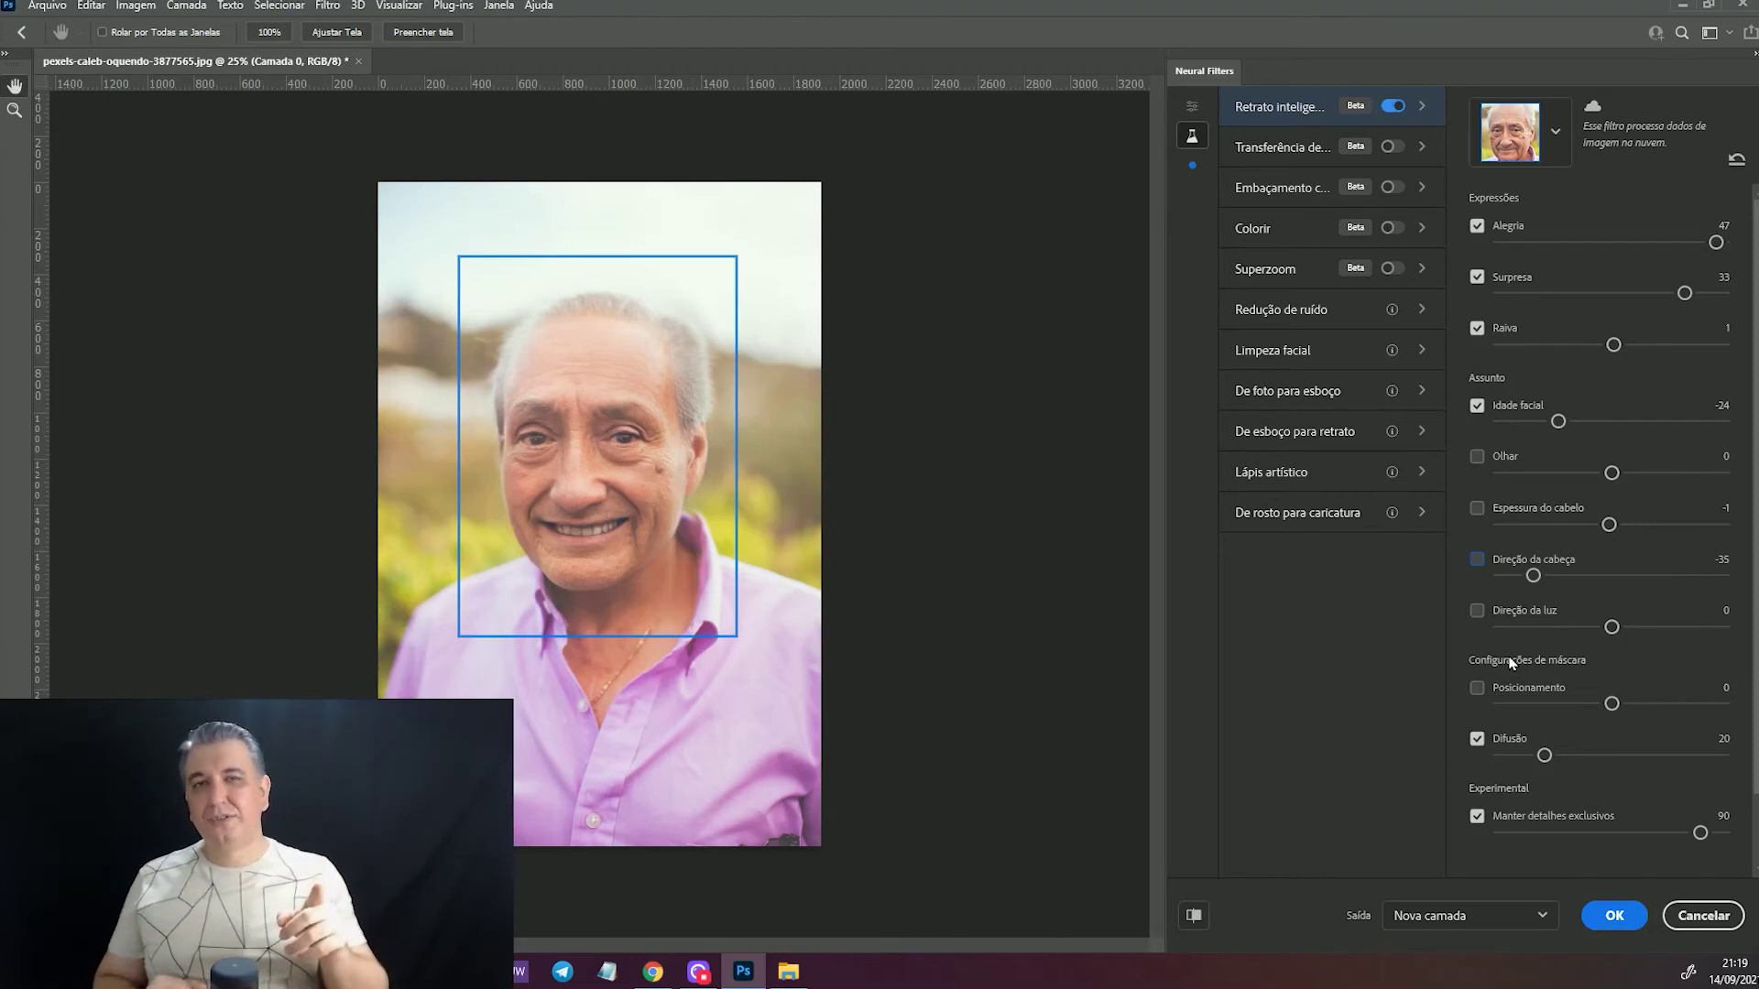
# - Enable Direção da luz, test it at 31 and -37, then uncheck it
pyautogui.click(1478, 612)
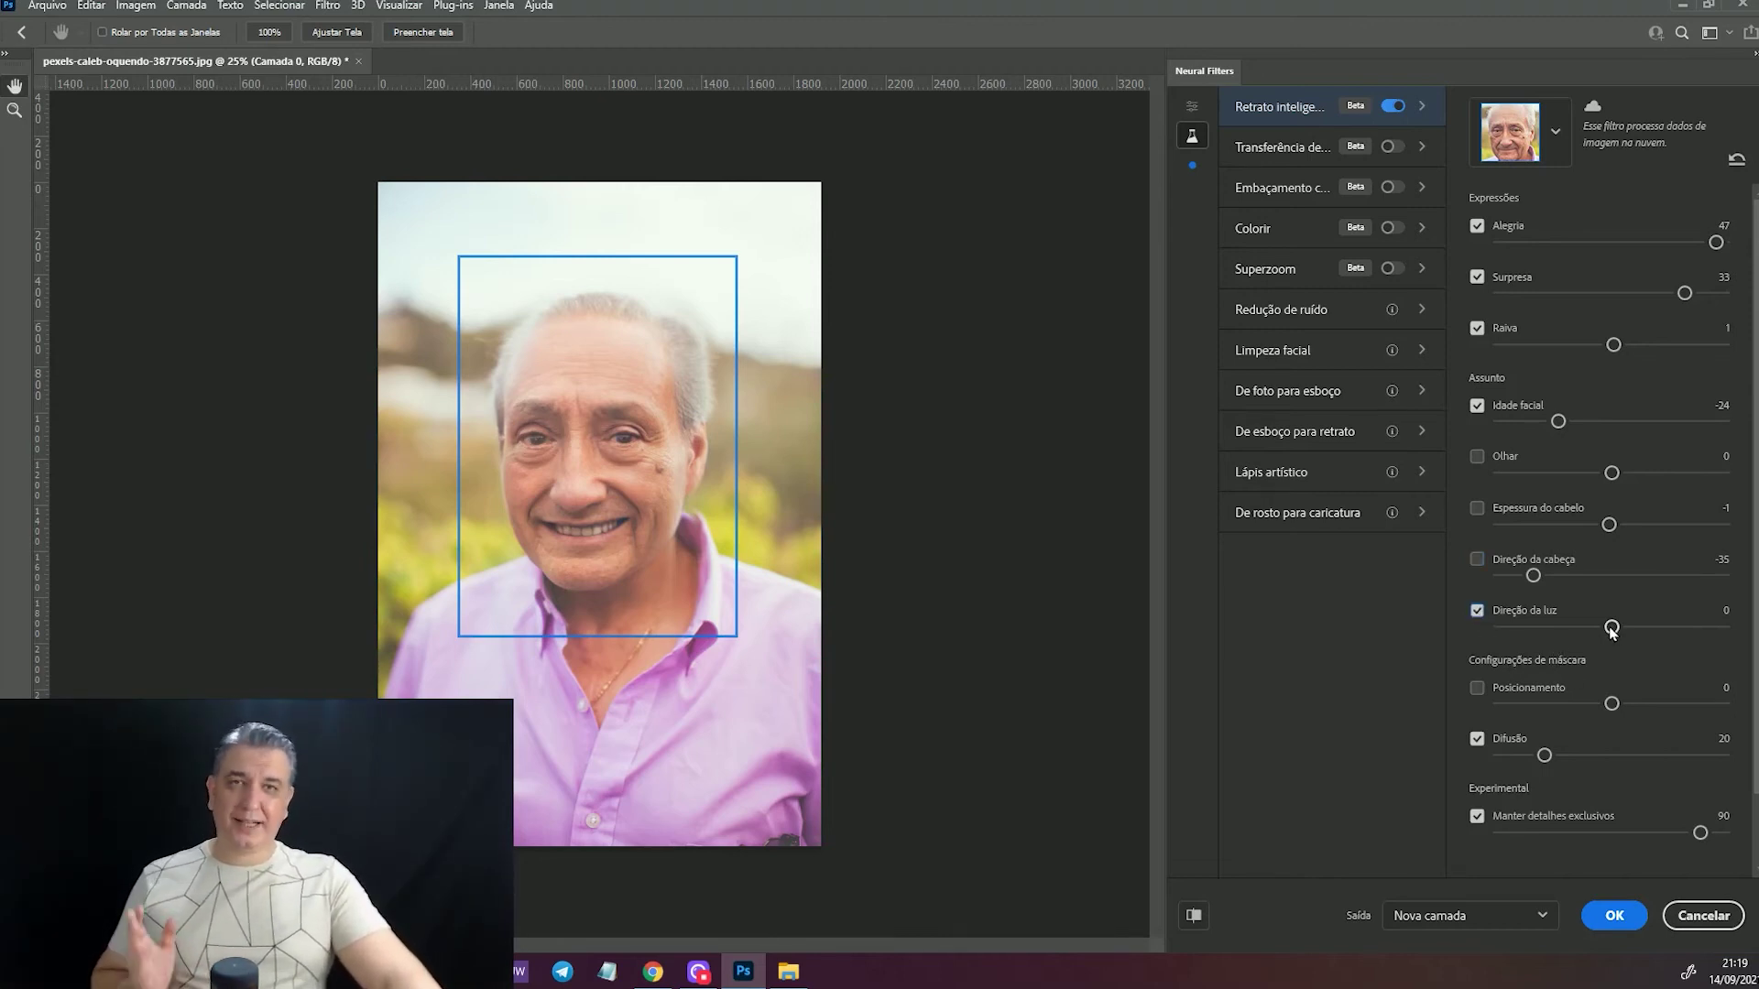
pyautogui.moveTo(1611, 628); pyautogui.dragTo(1683, 627)
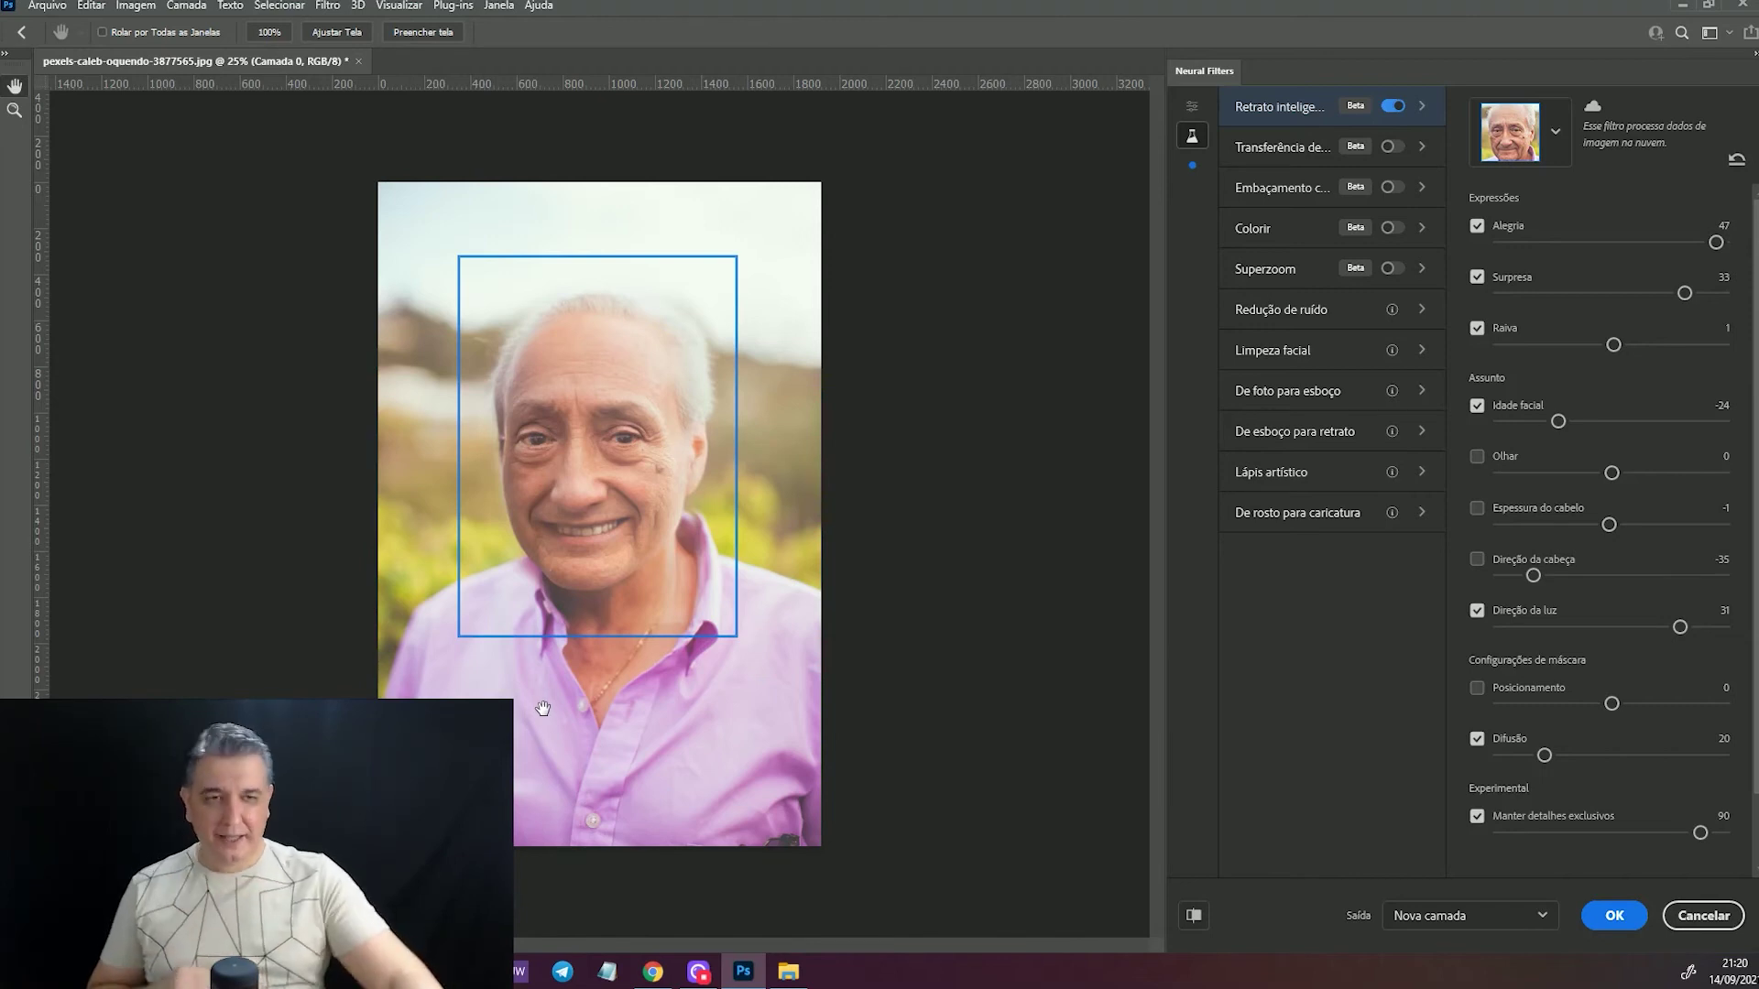
pyautogui.click(1528, 627)
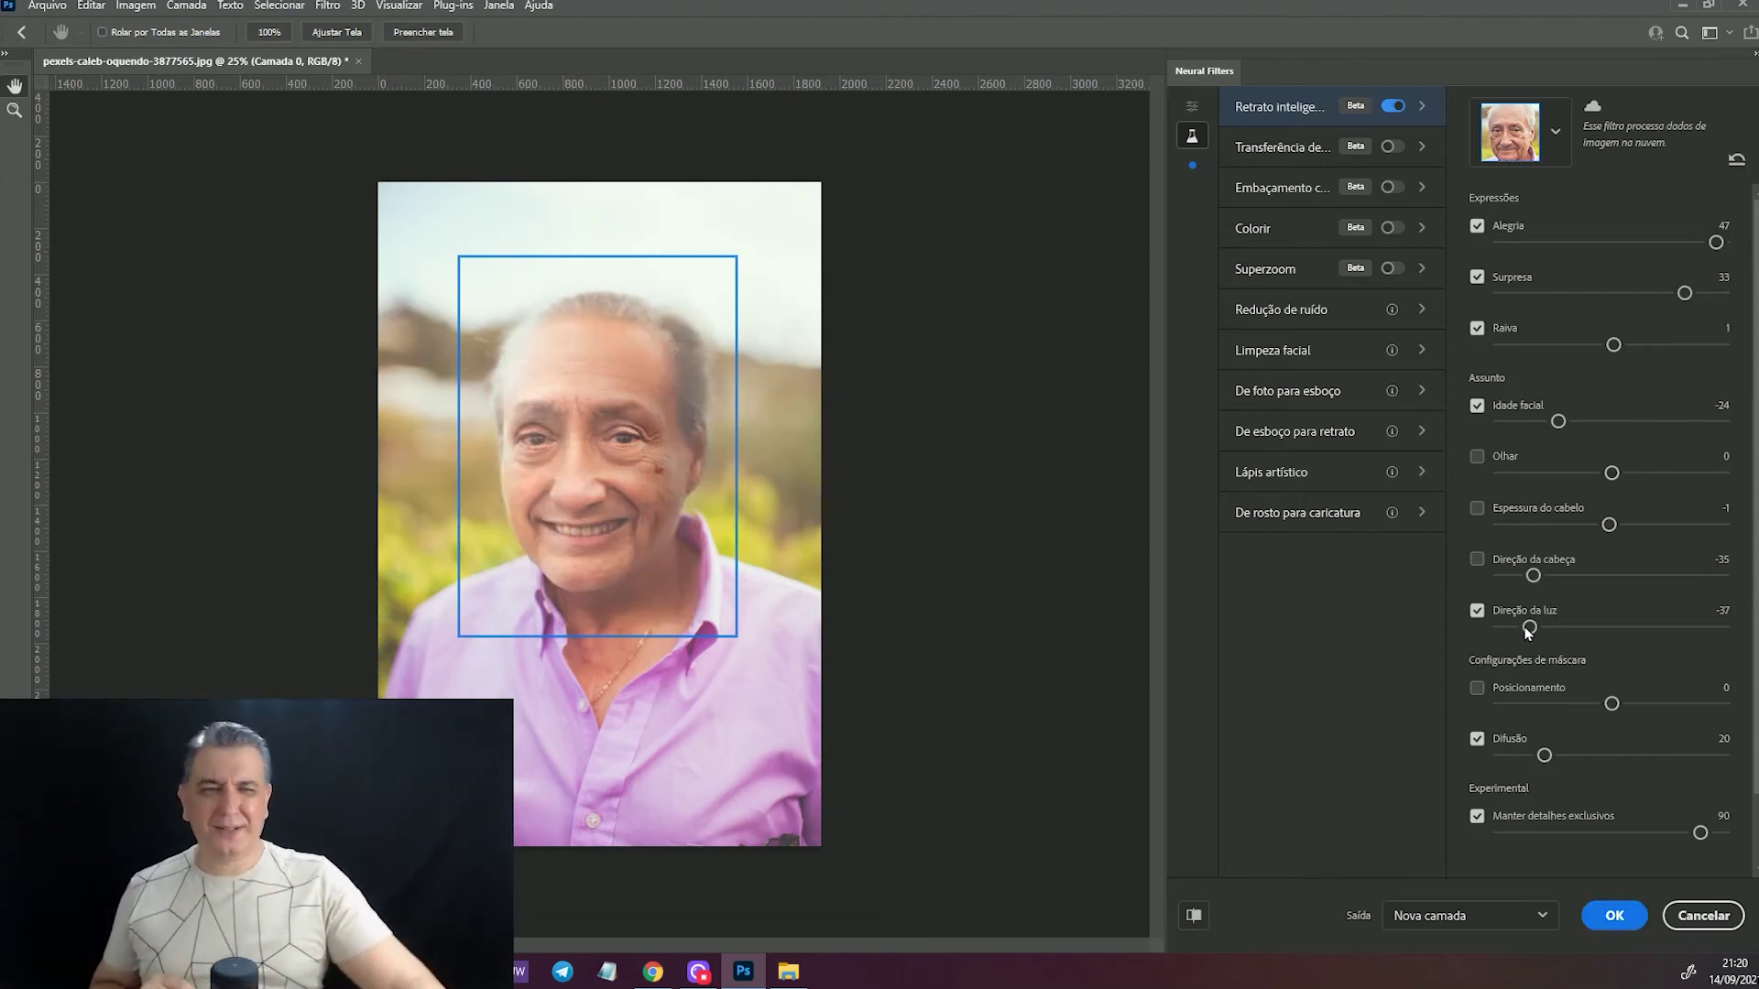
pyautogui.click(1477, 611)
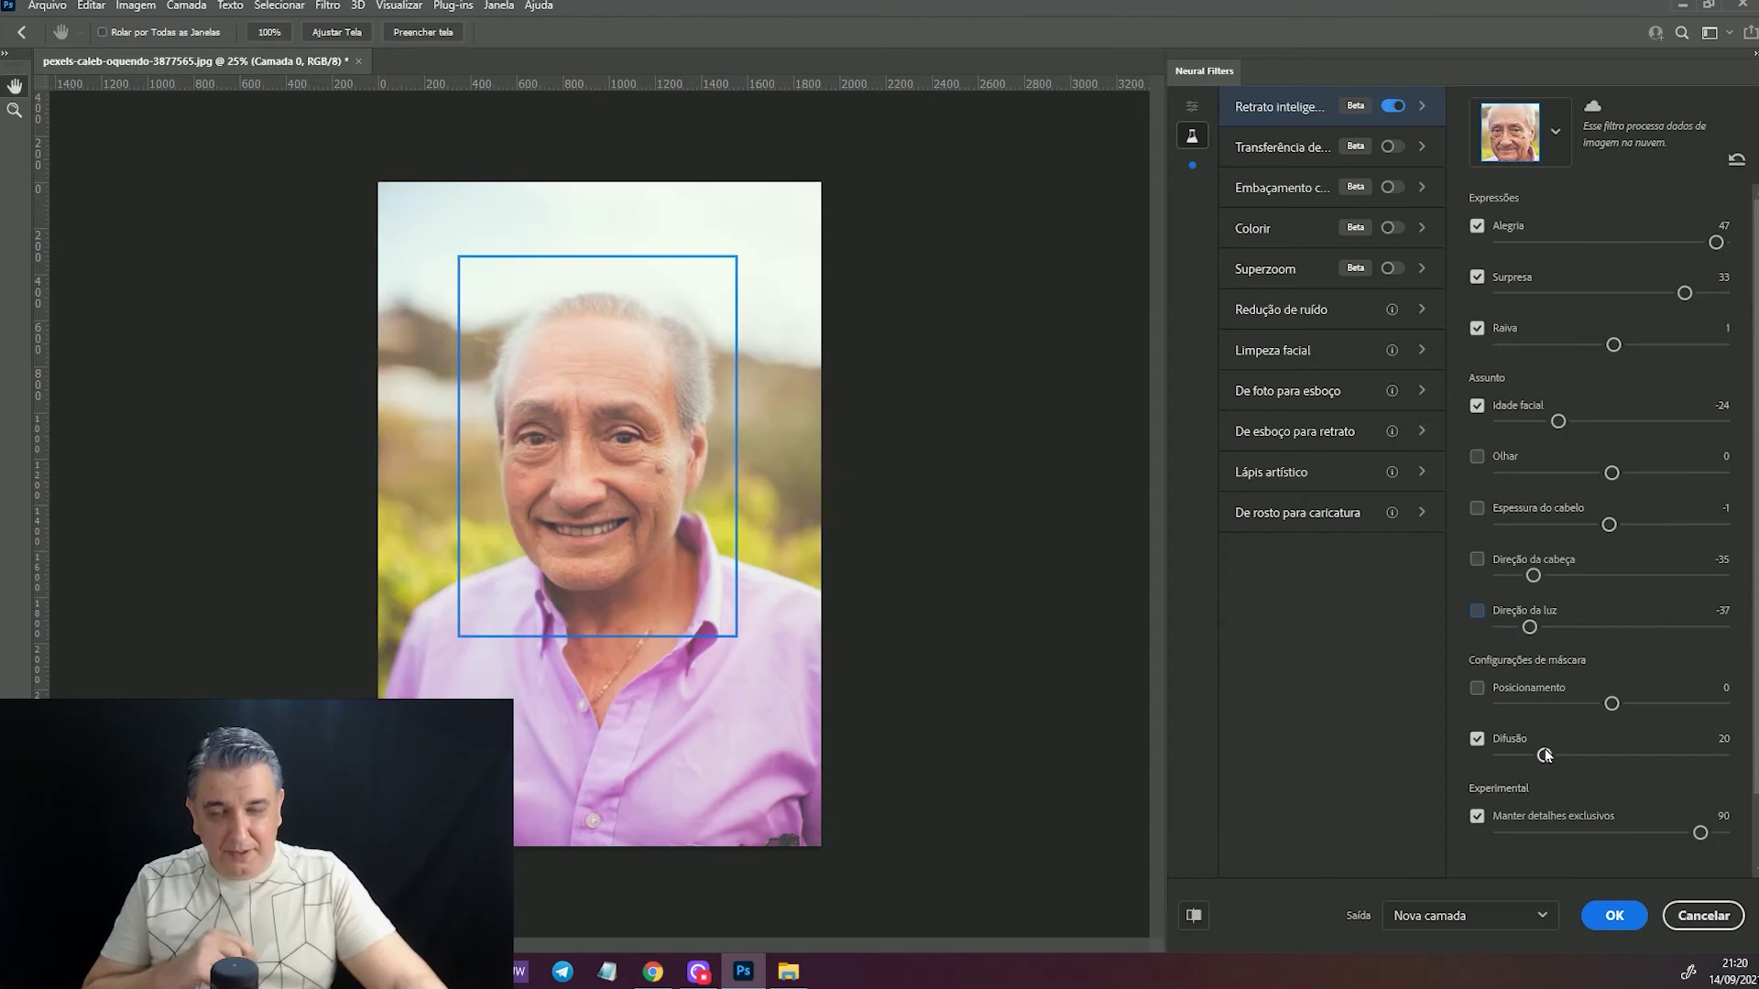
# - Set the Smart Portrait mask Feather slider to 27
pyautogui.moveTo(1545, 755); pyautogui.dragTo(1713, 755)
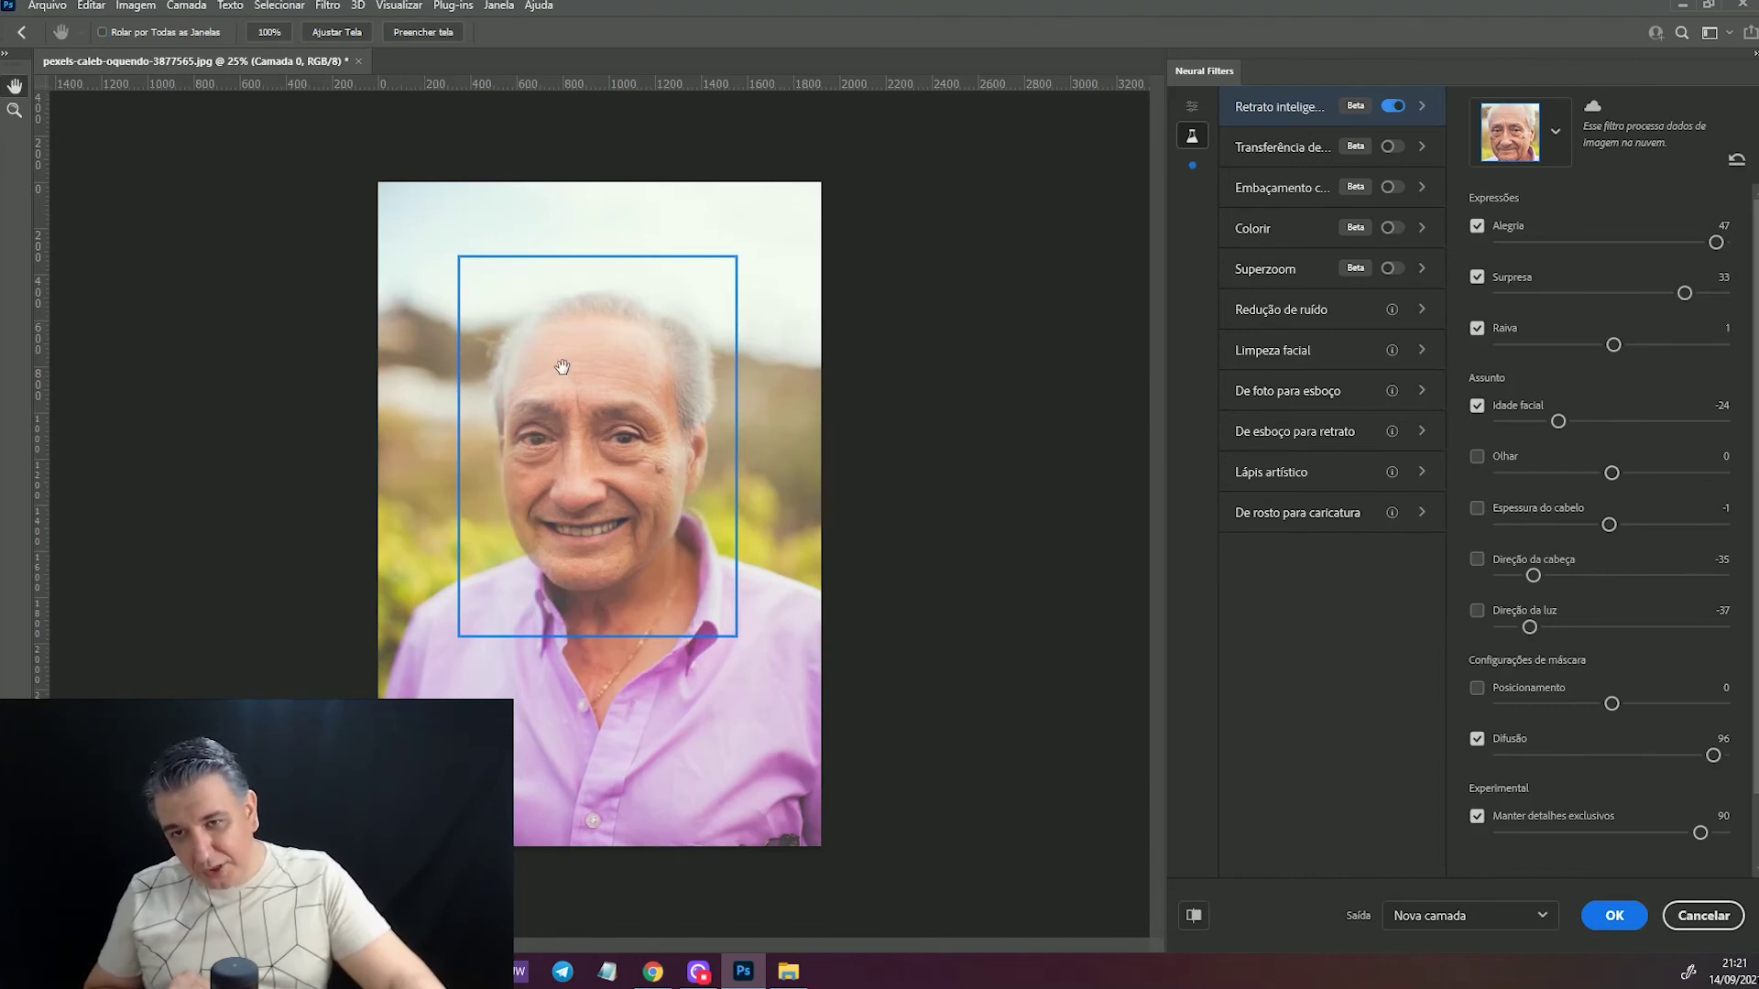
pyautogui.click(1558, 755)
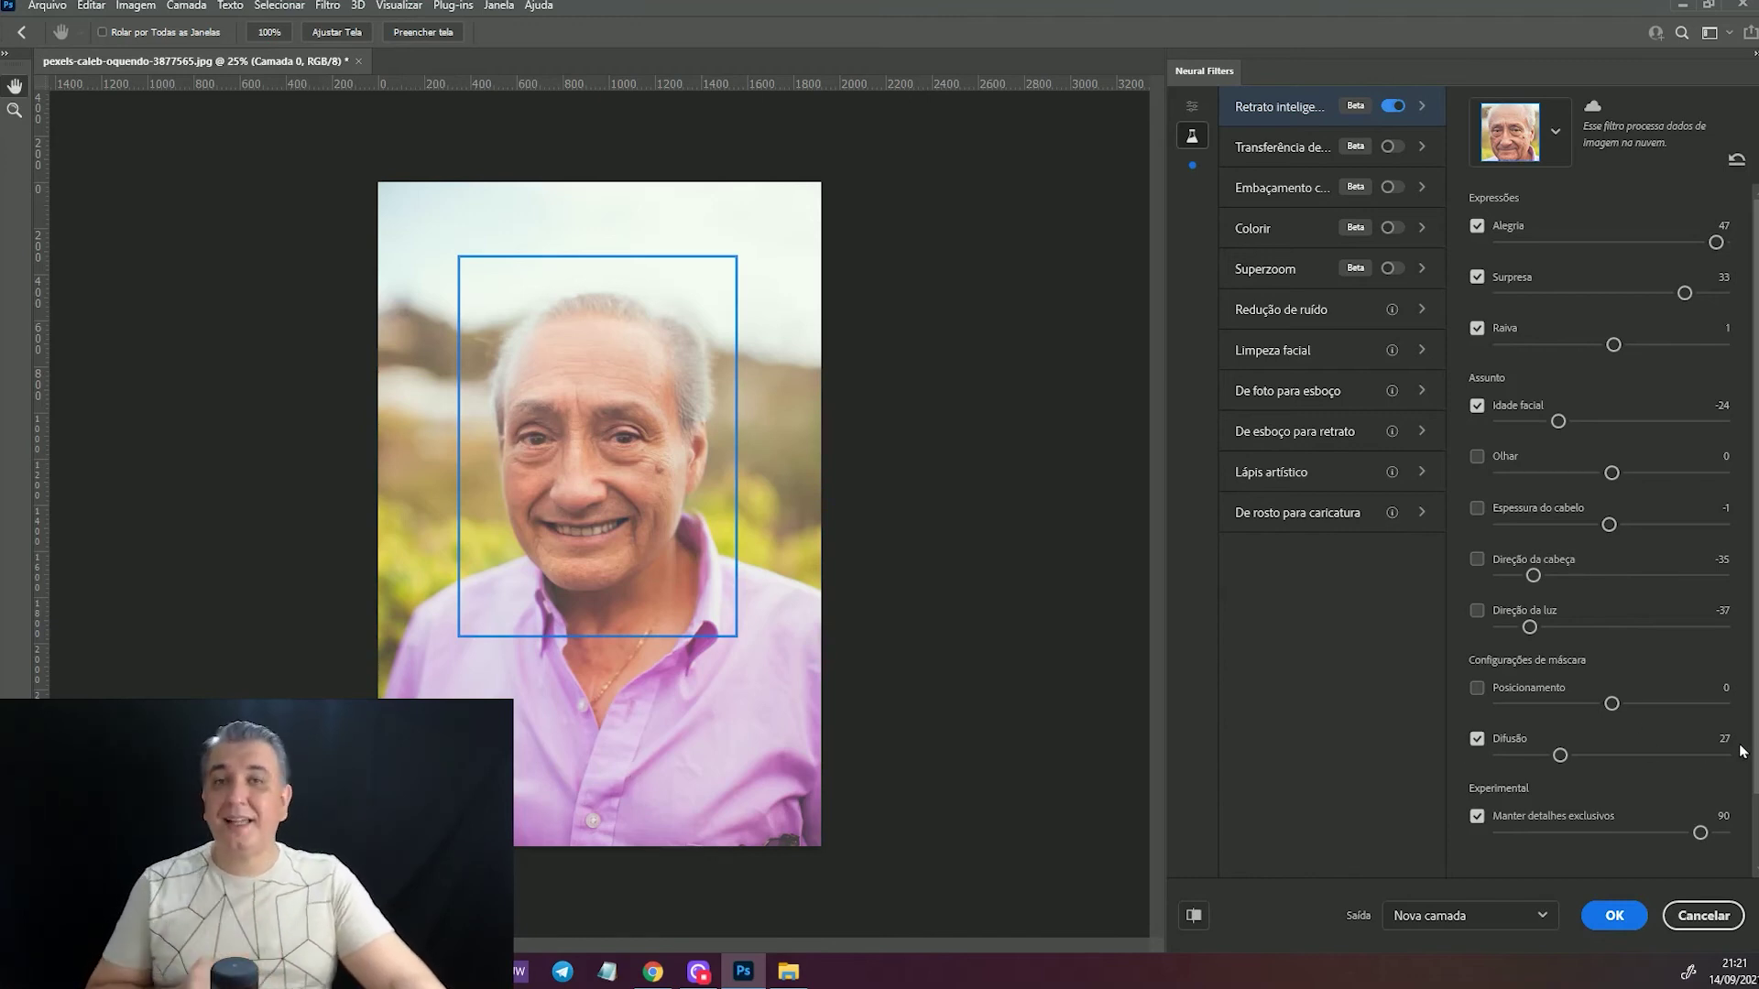
pyautogui.scroll(-1, 1552, 497)
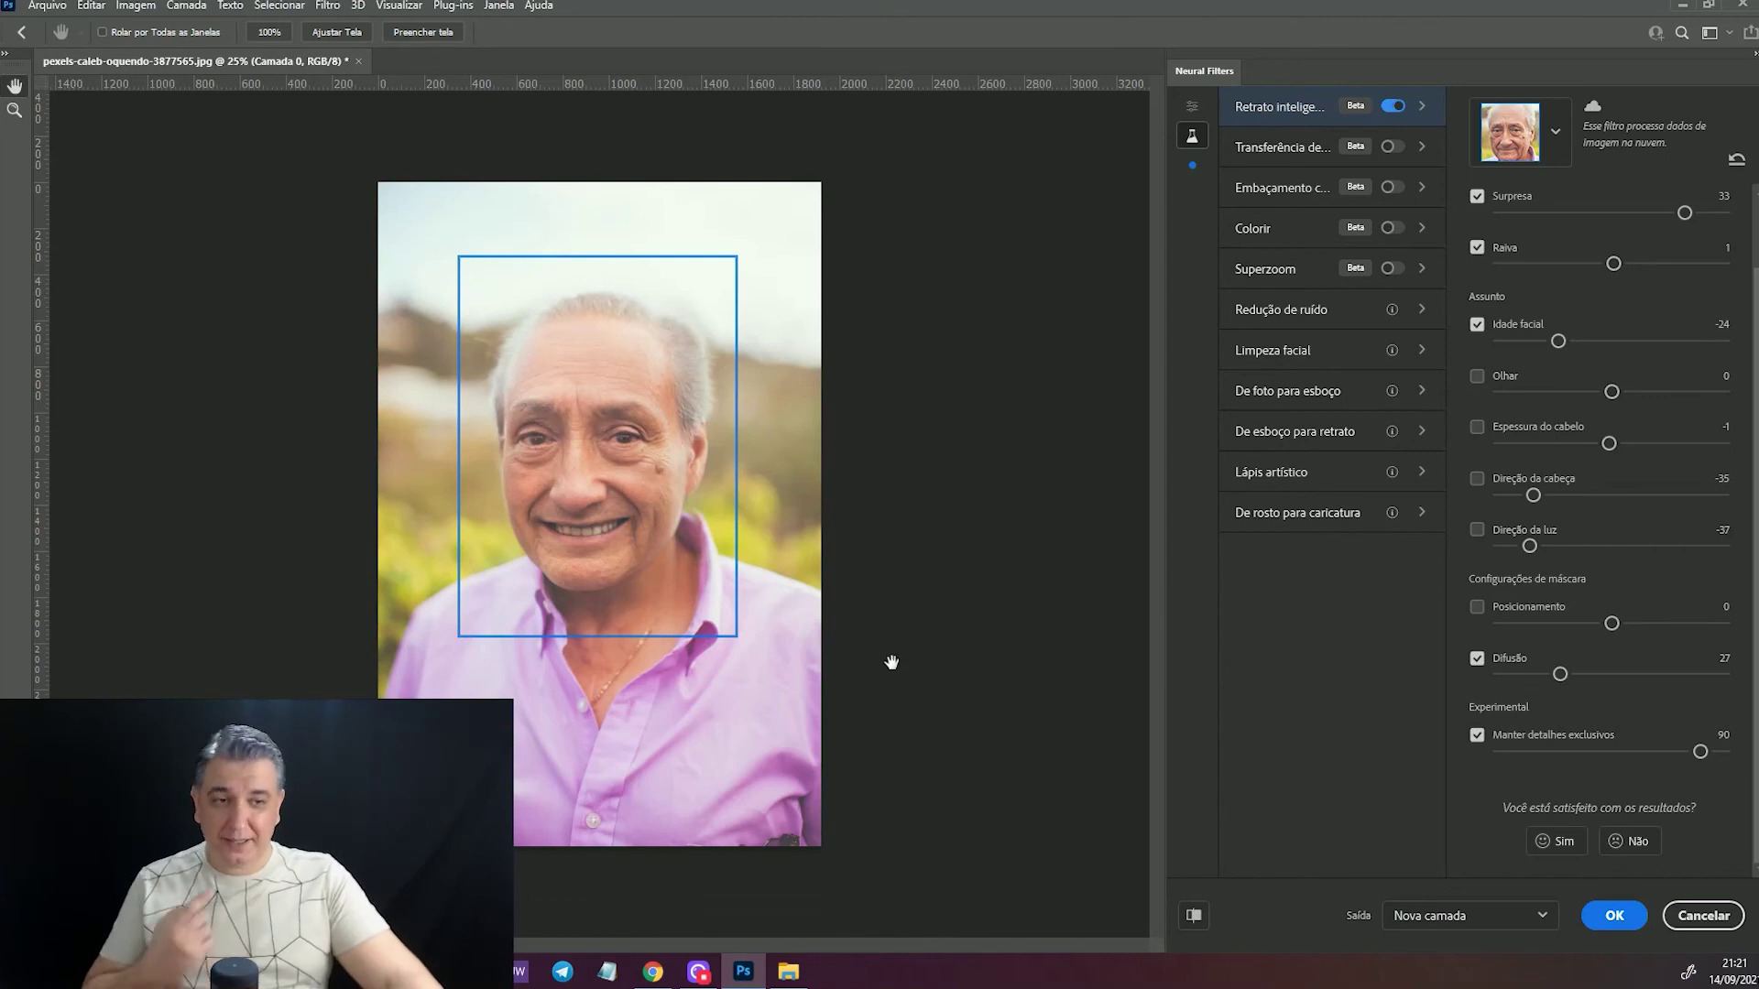
# - Leave Keep Unique Details unchecked after toggling it off, on, and off again
pyautogui.click(1477, 735)
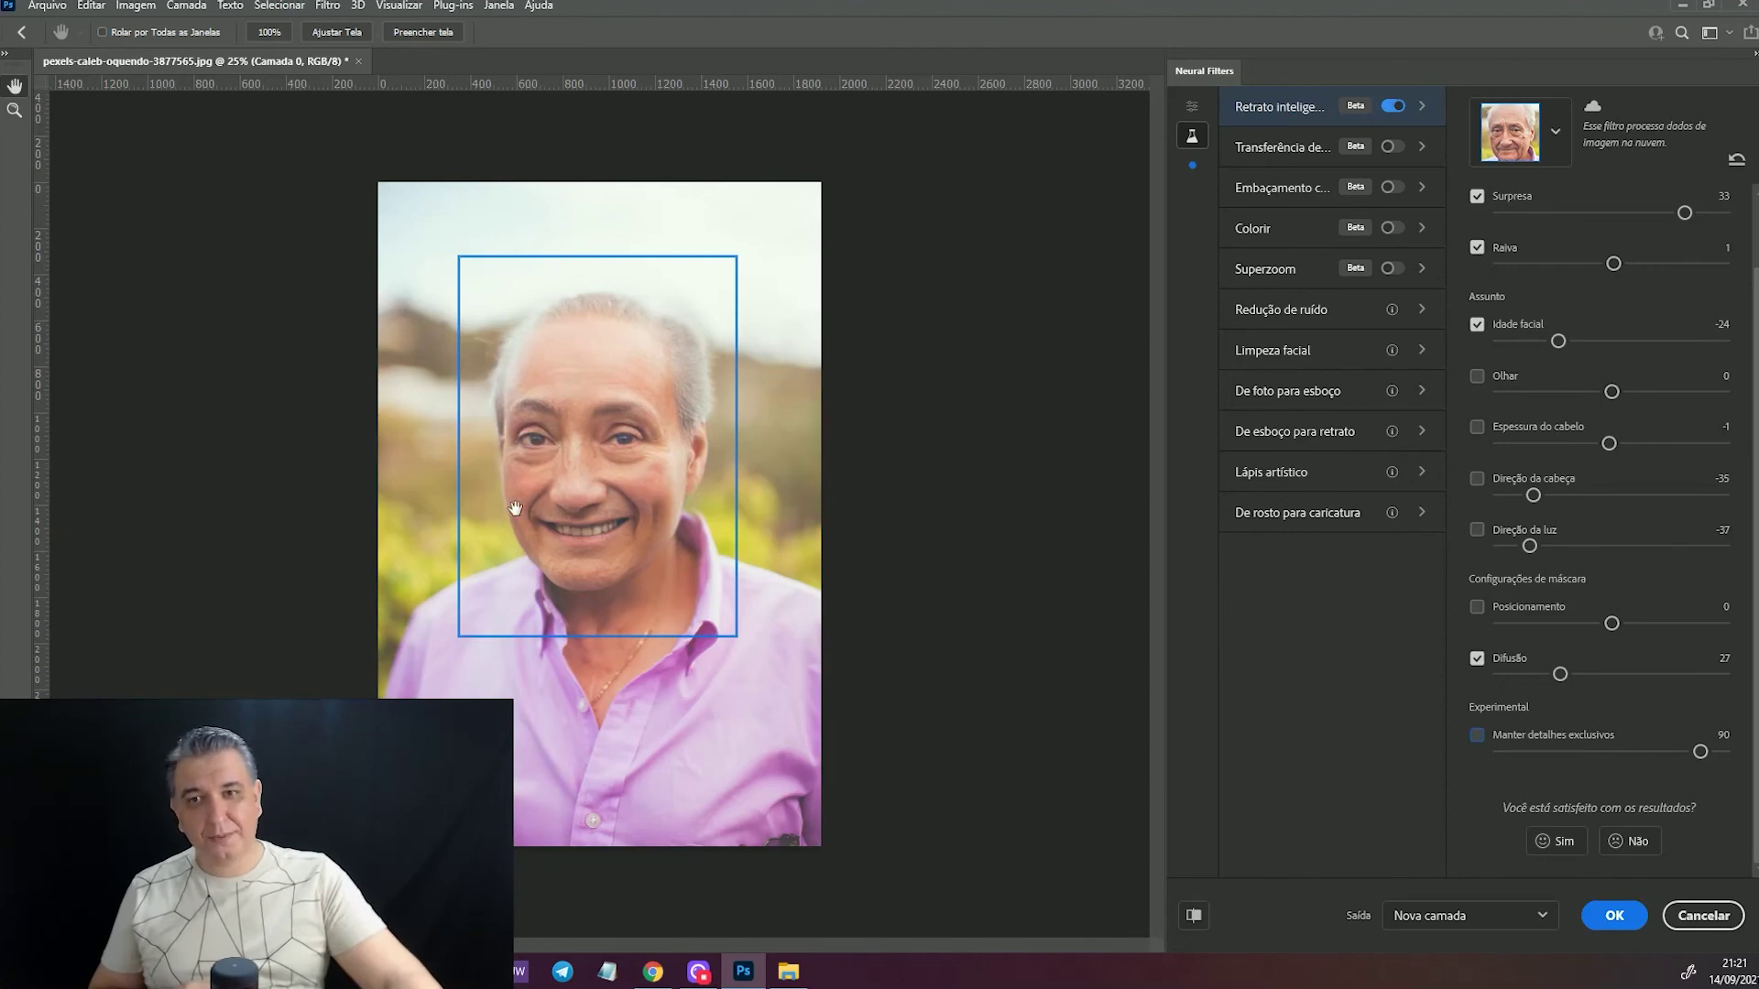
pyautogui.click(1478, 736)
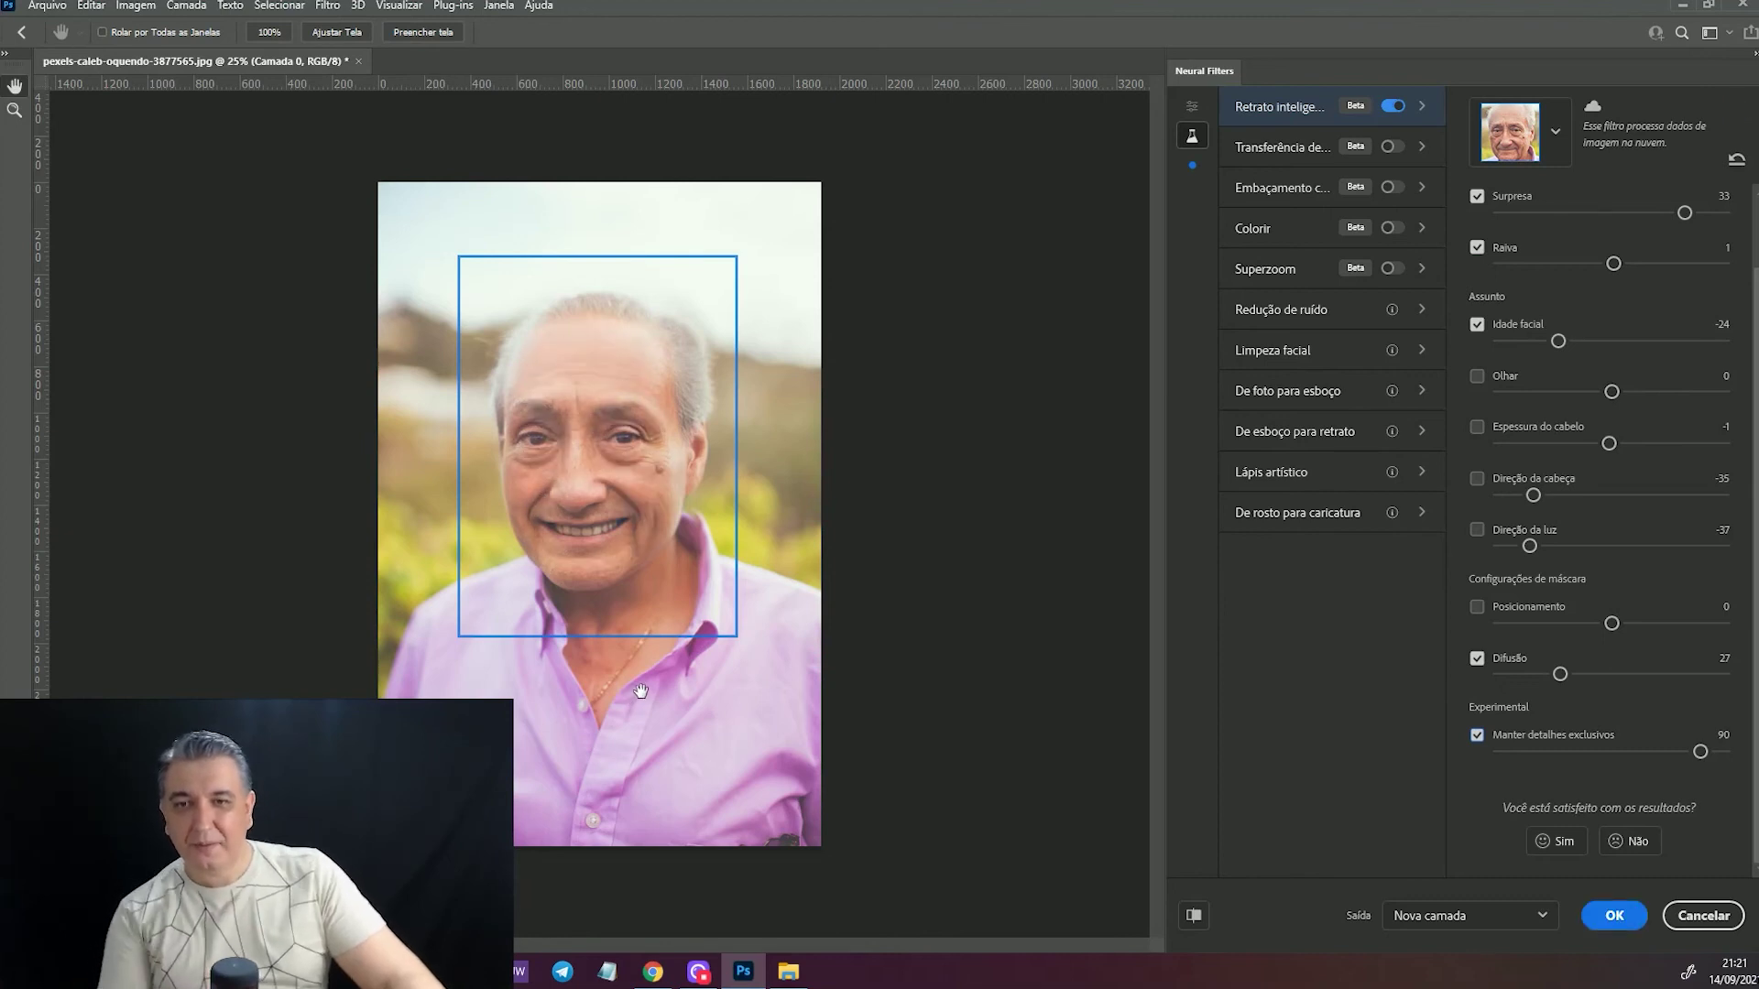
pyautogui.click(1476, 735)
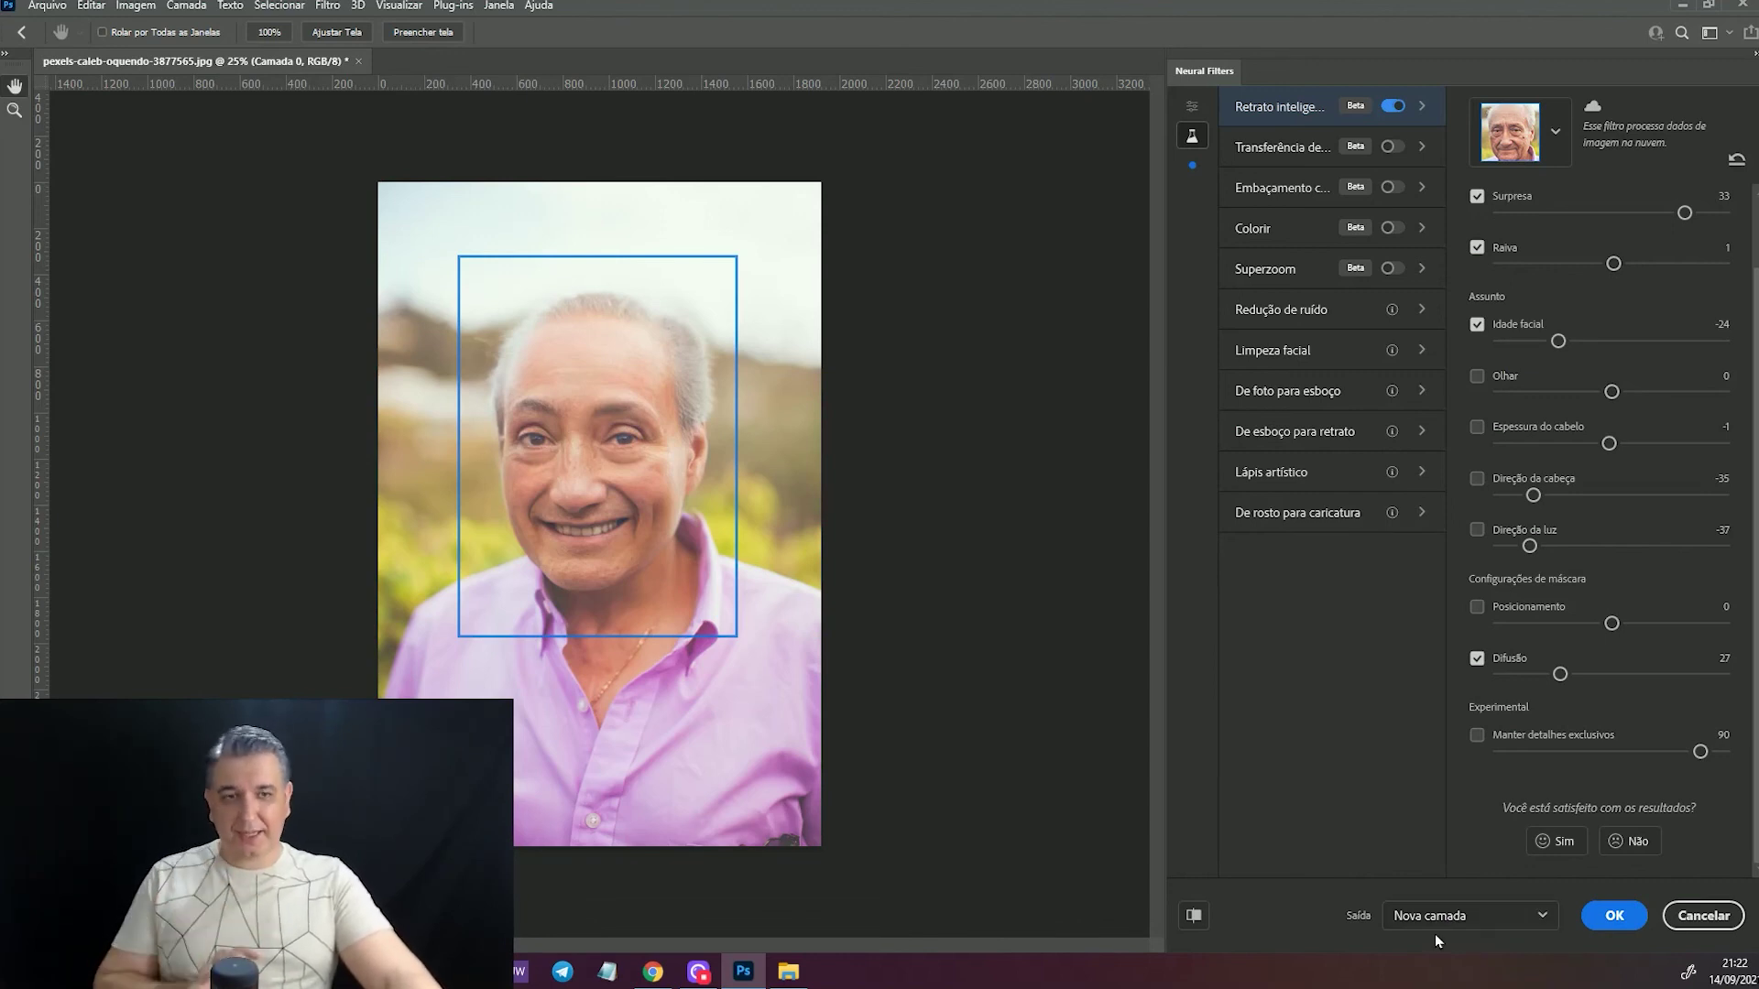
# - Choose New Layer as the Smart Portrait output and confirm with OK
pyautogui.click(1478, 917)
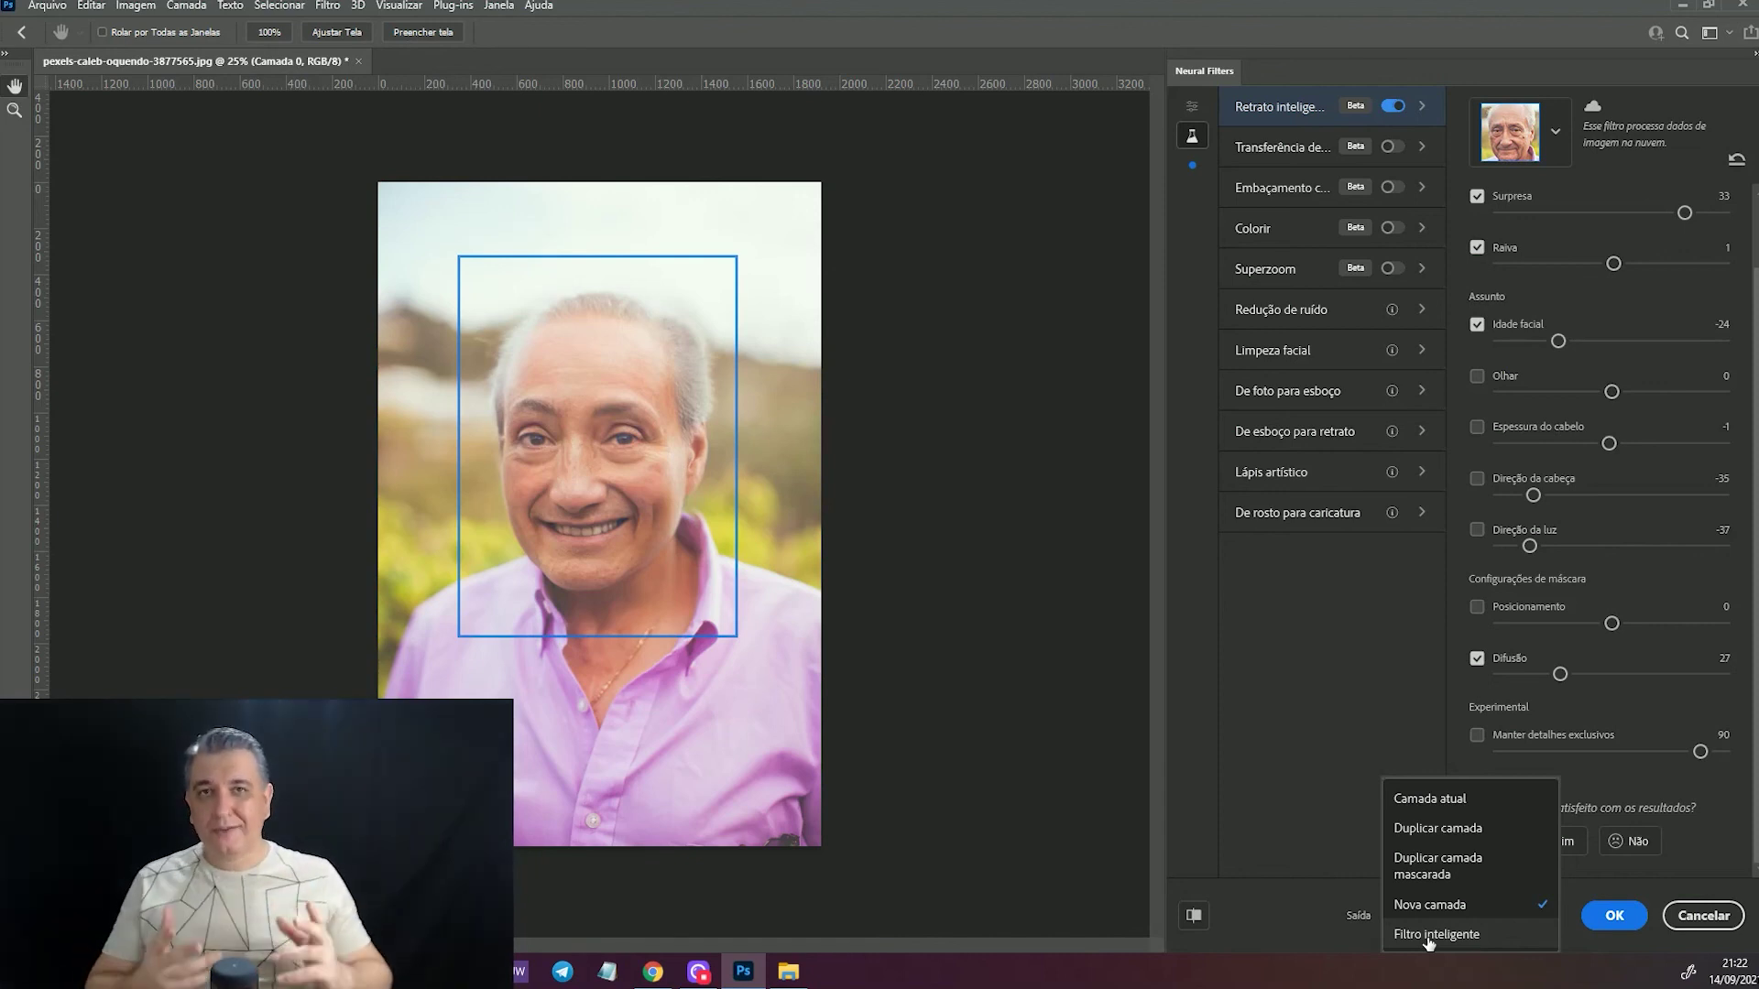
pyautogui.click(1349, 843)
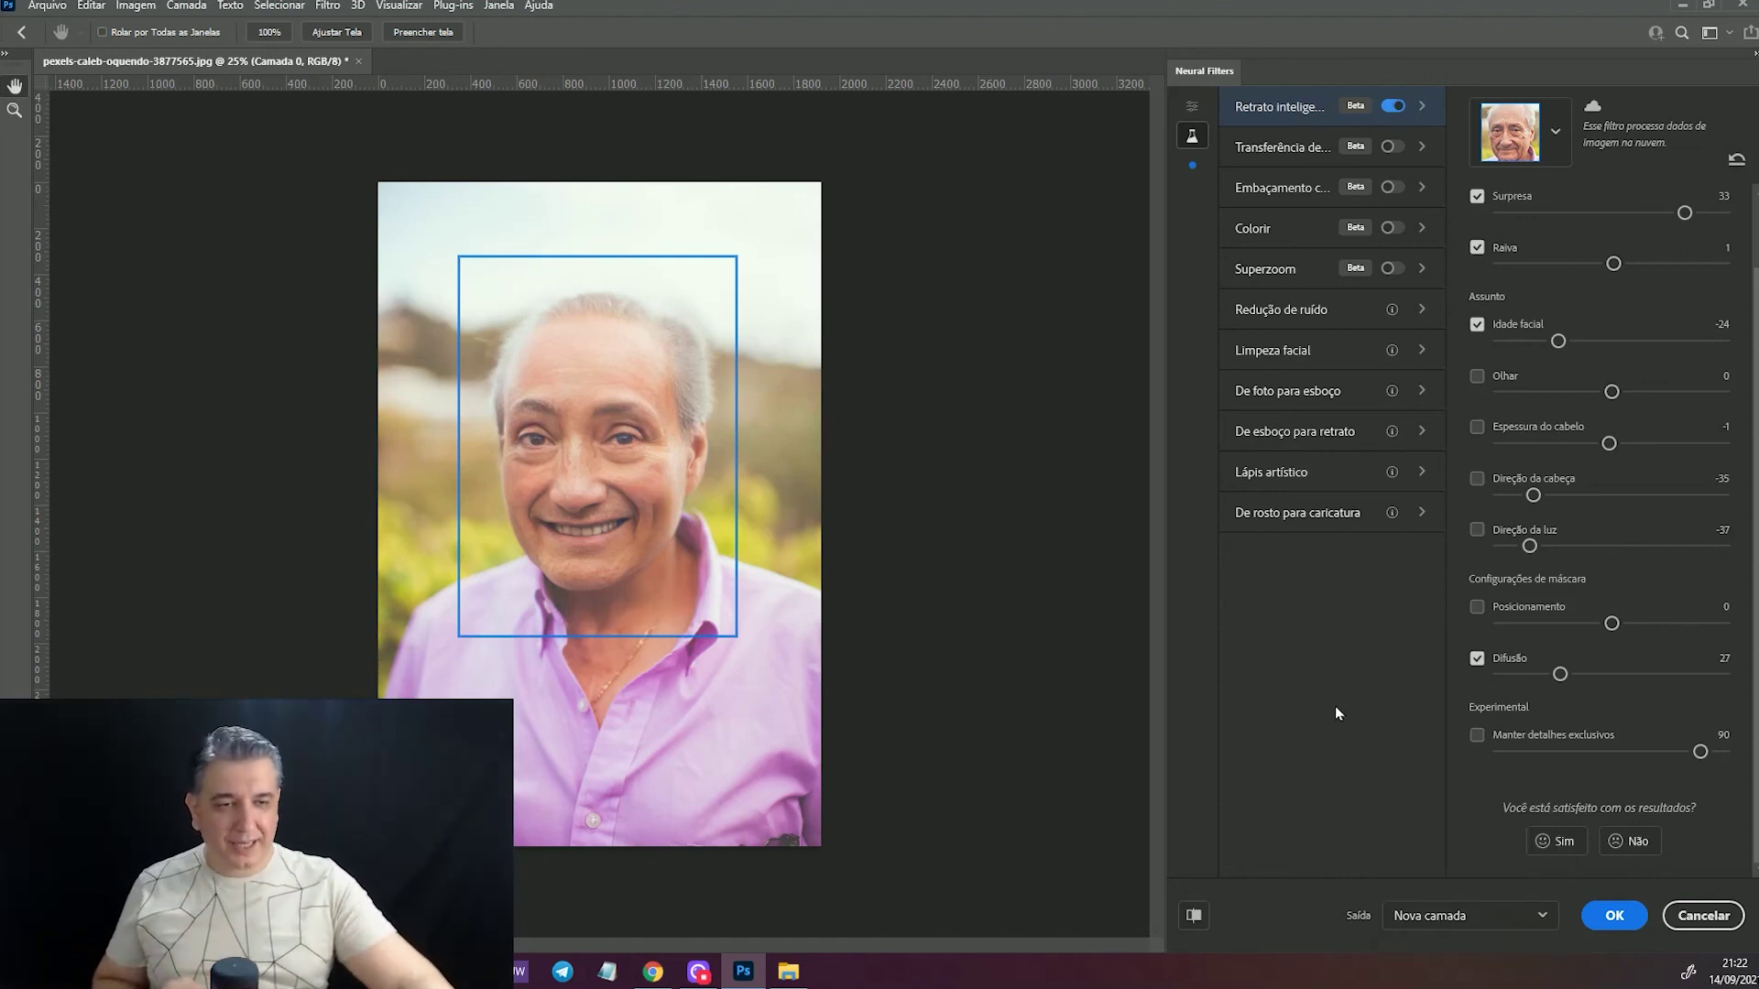
pyautogui.click(1614, 916)
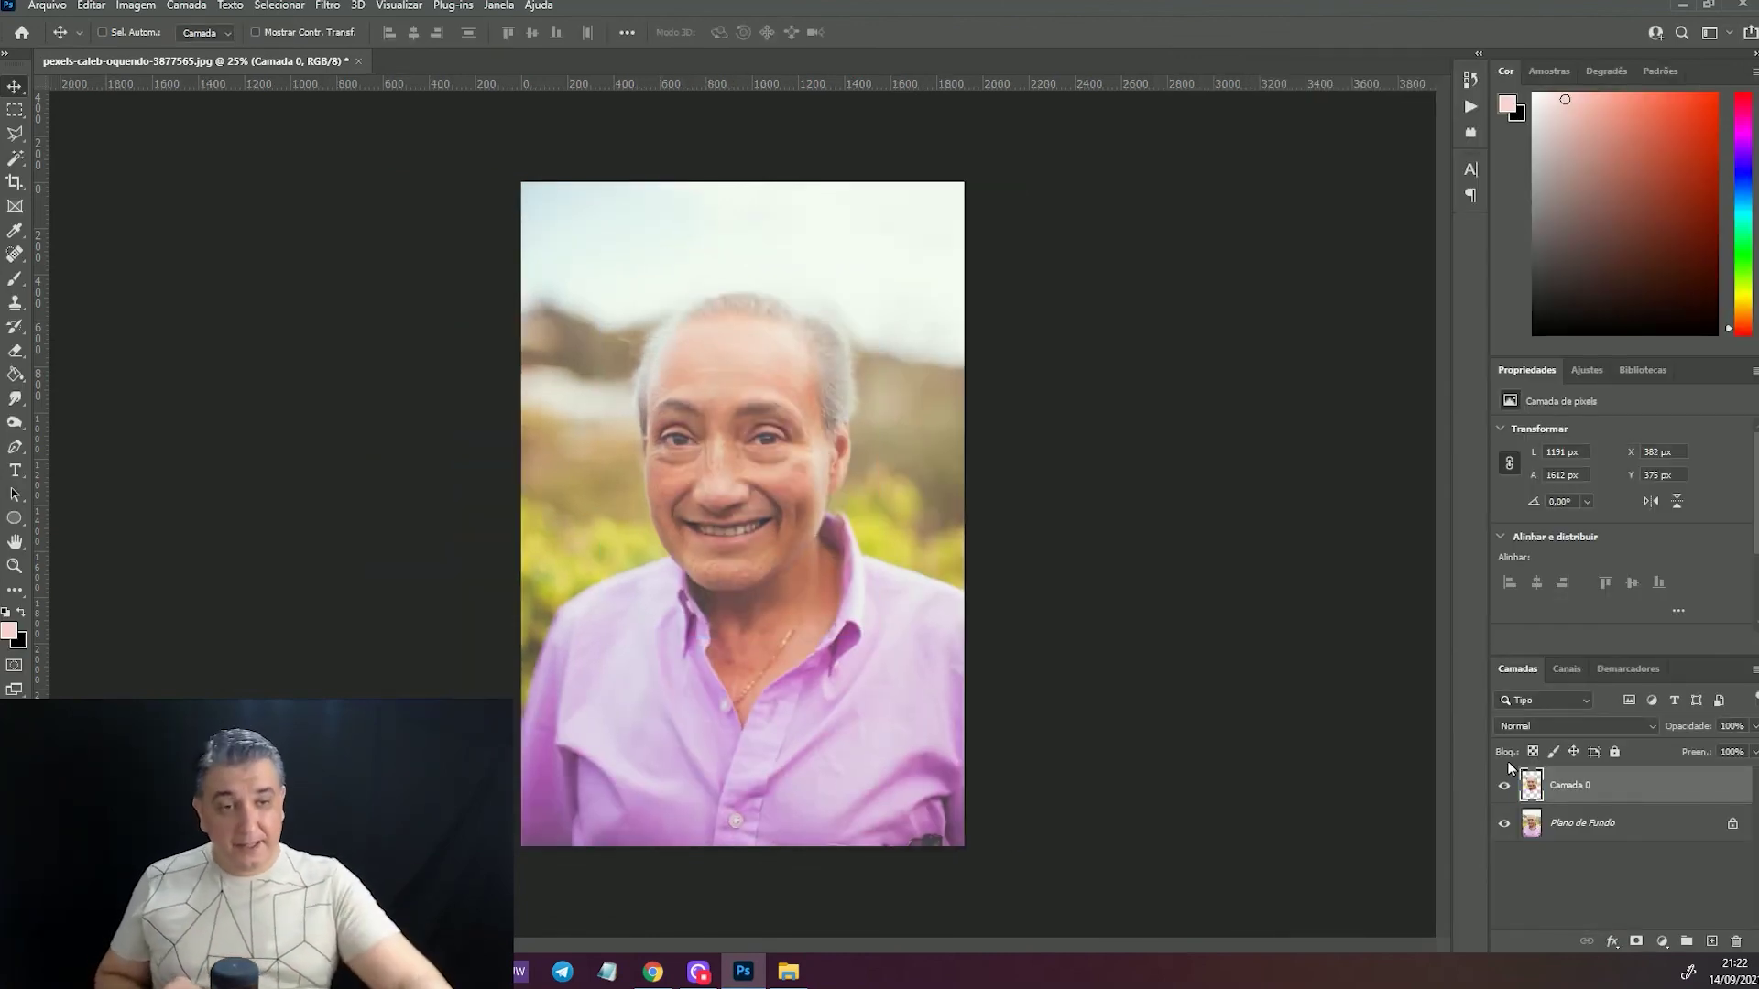
pyautogui.click(1503, 825)
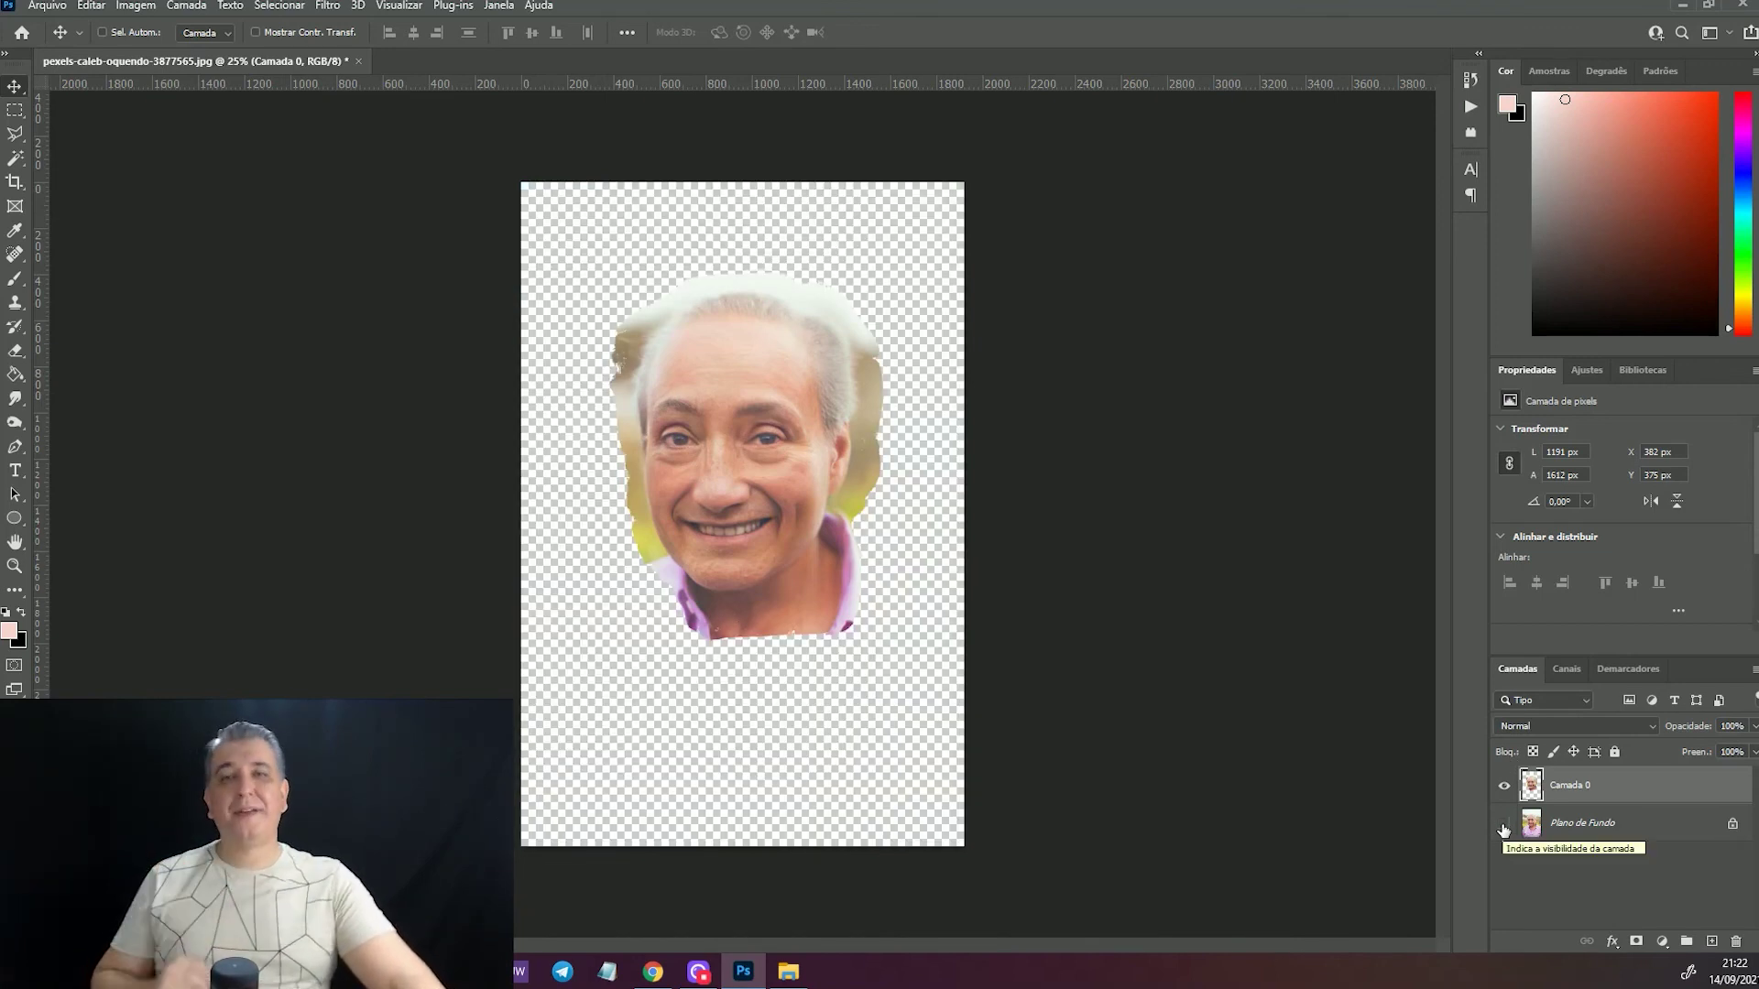
pyautogui.click(1504, 824)
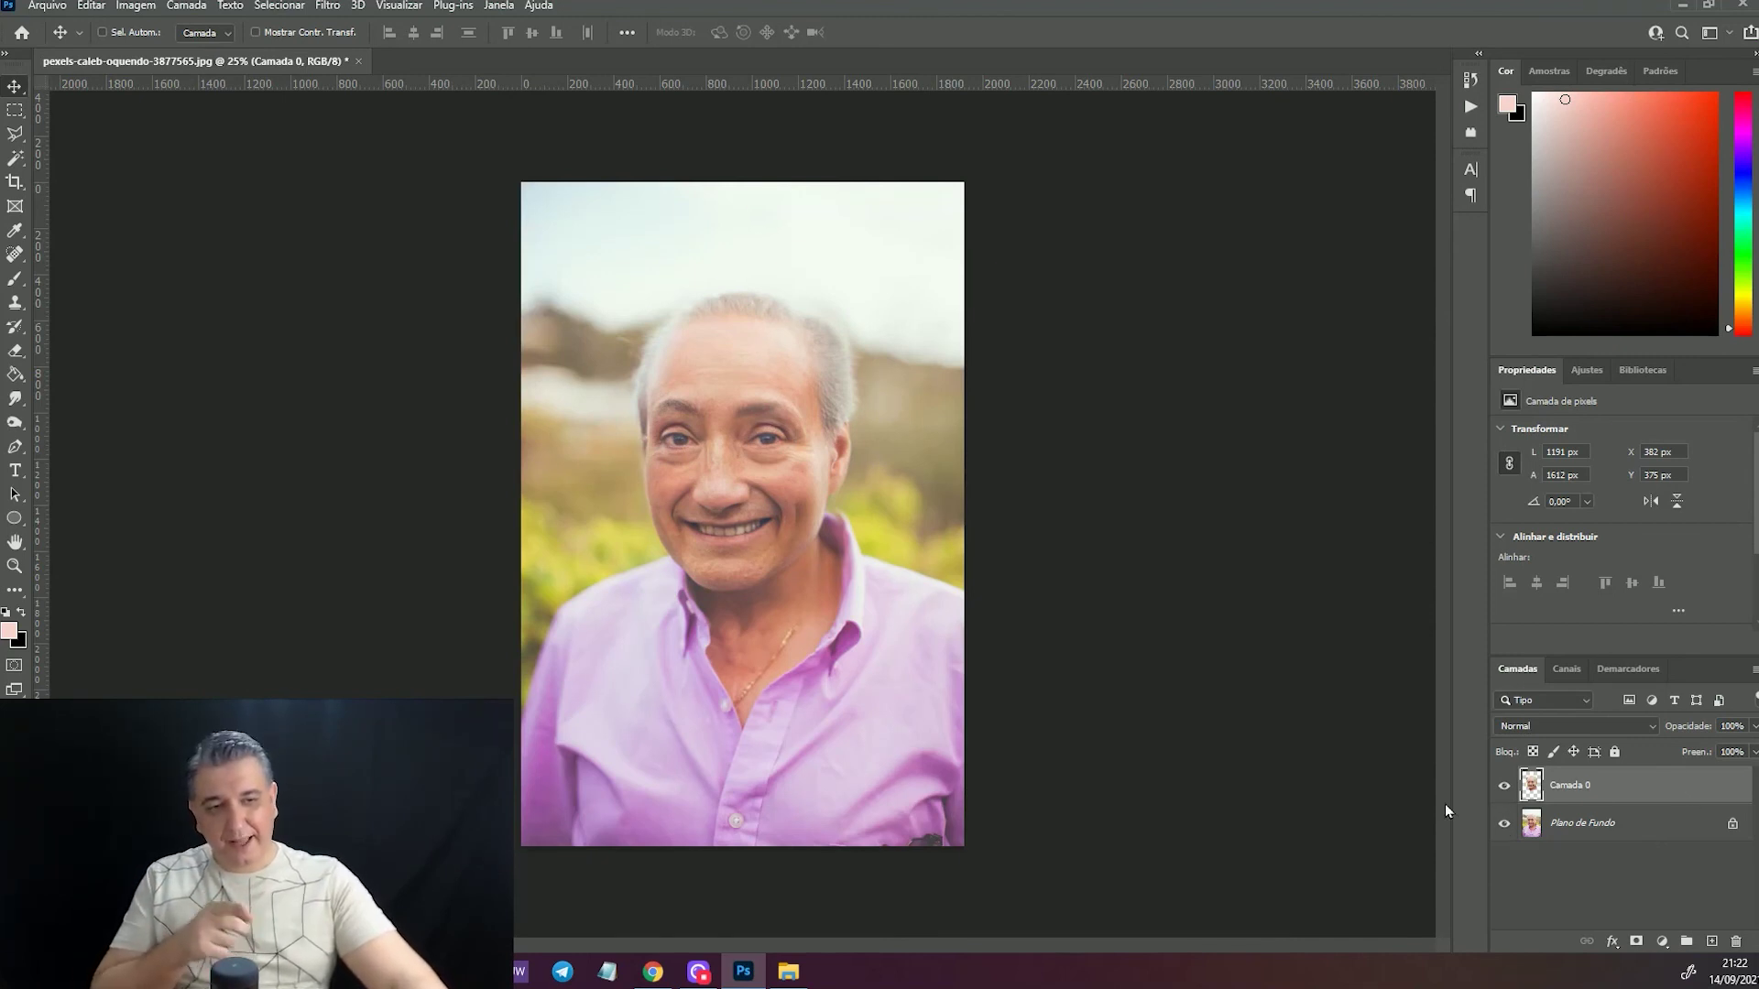
pyautogui.click(1503, 787)
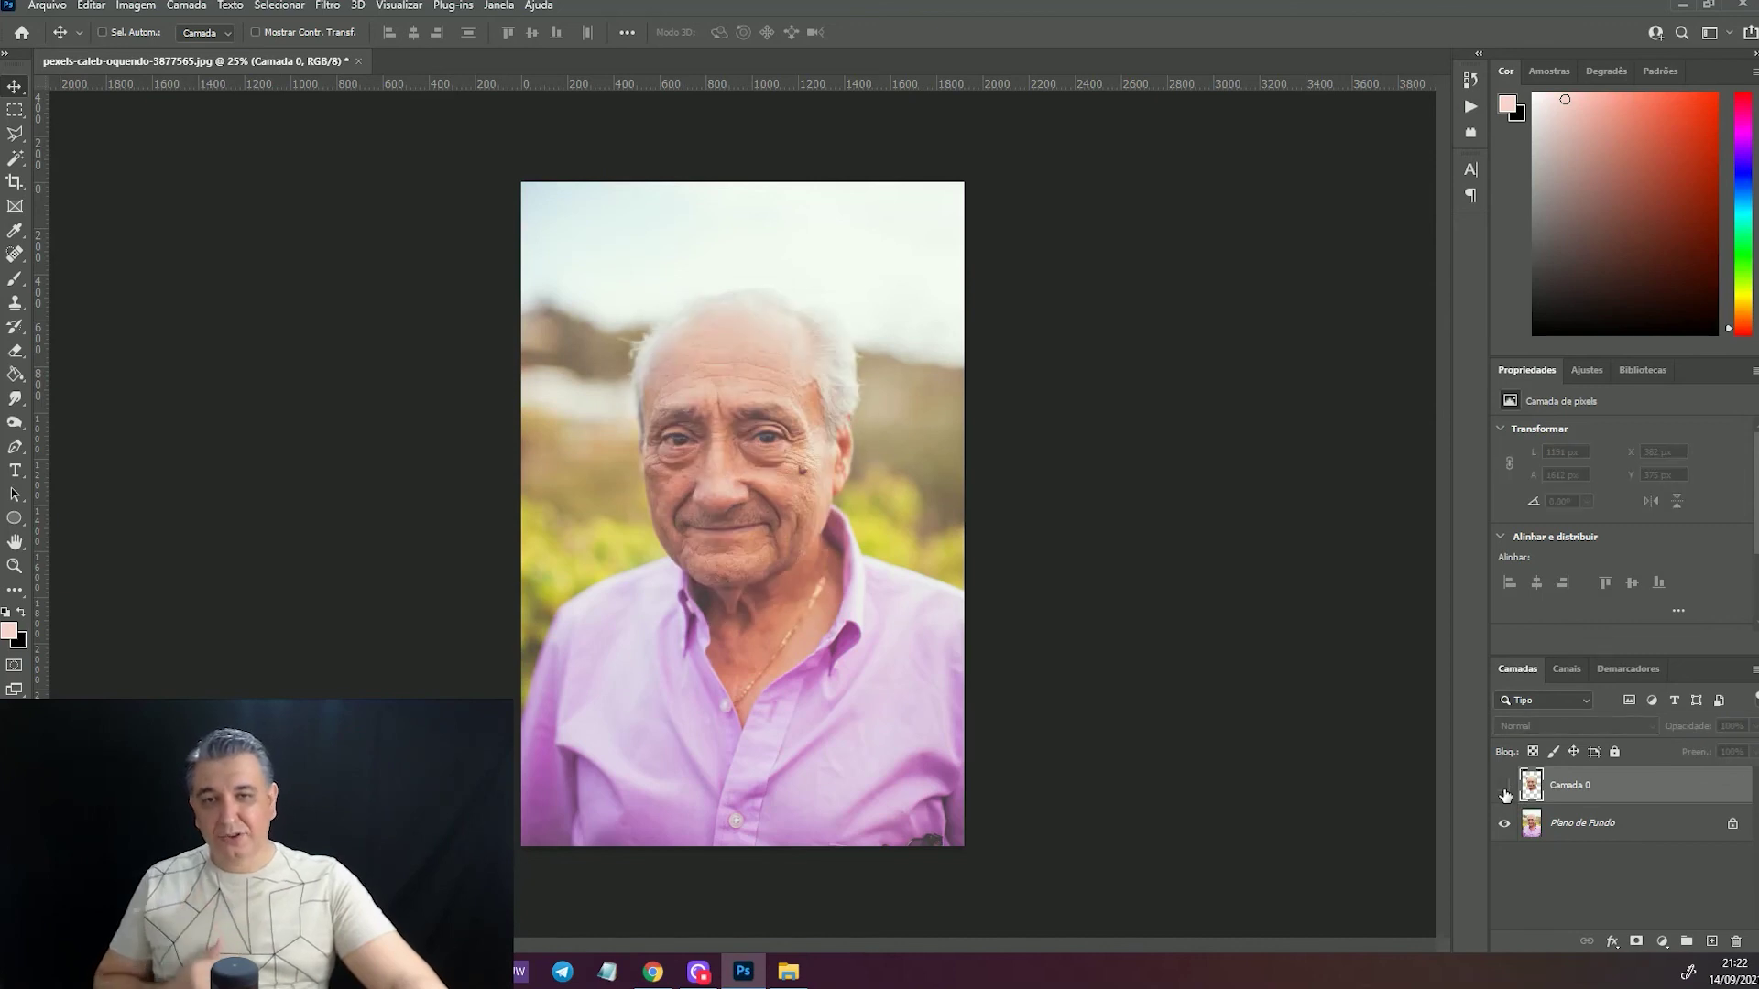
pyautogui.click(1503, 788)
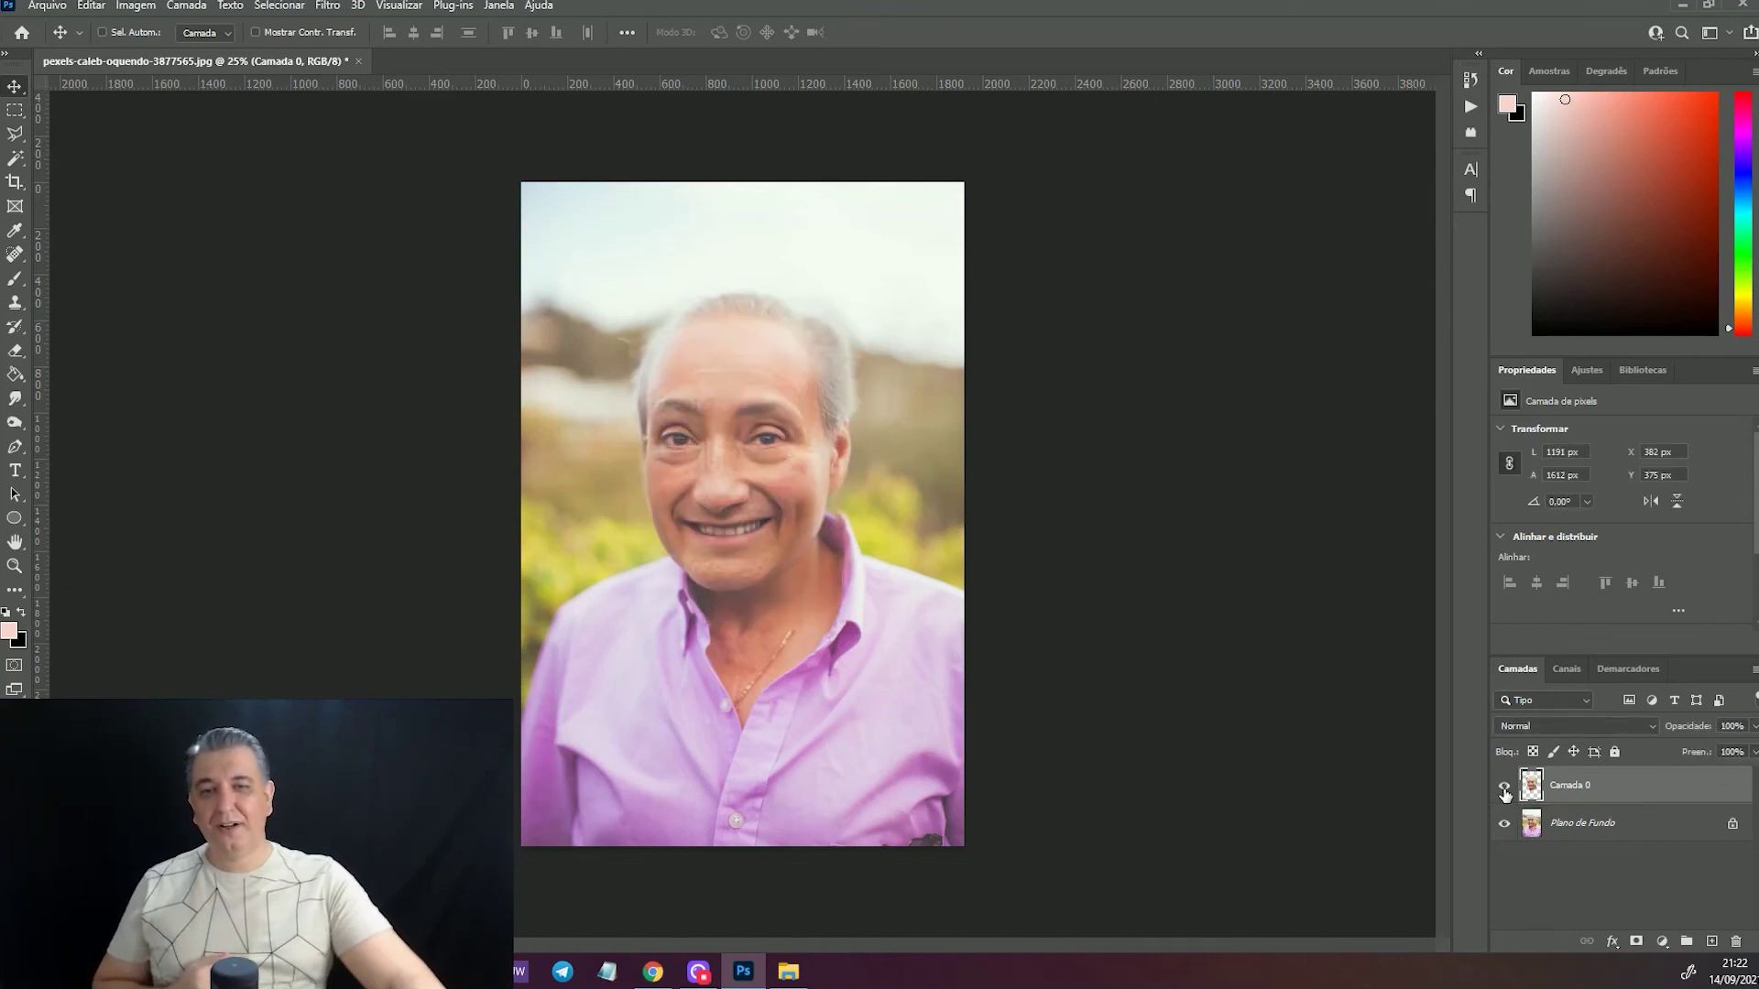
pyautogui.click(1503, 788)
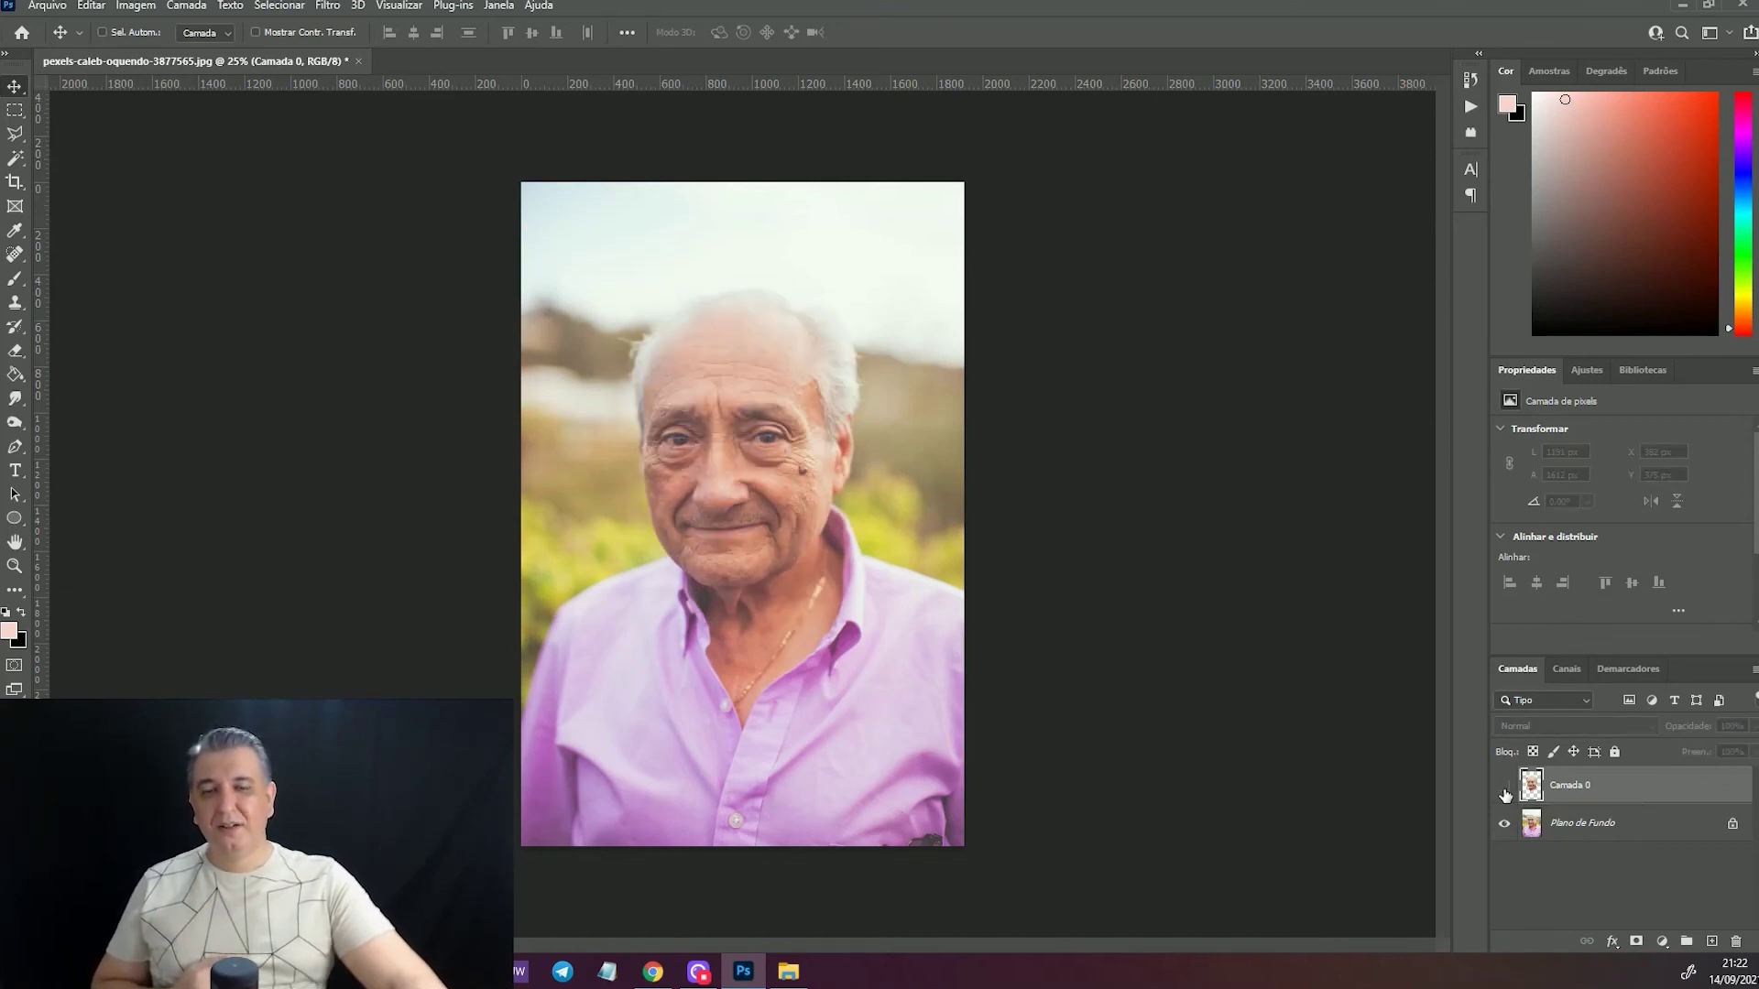
pyautogui.click(1503, 787)
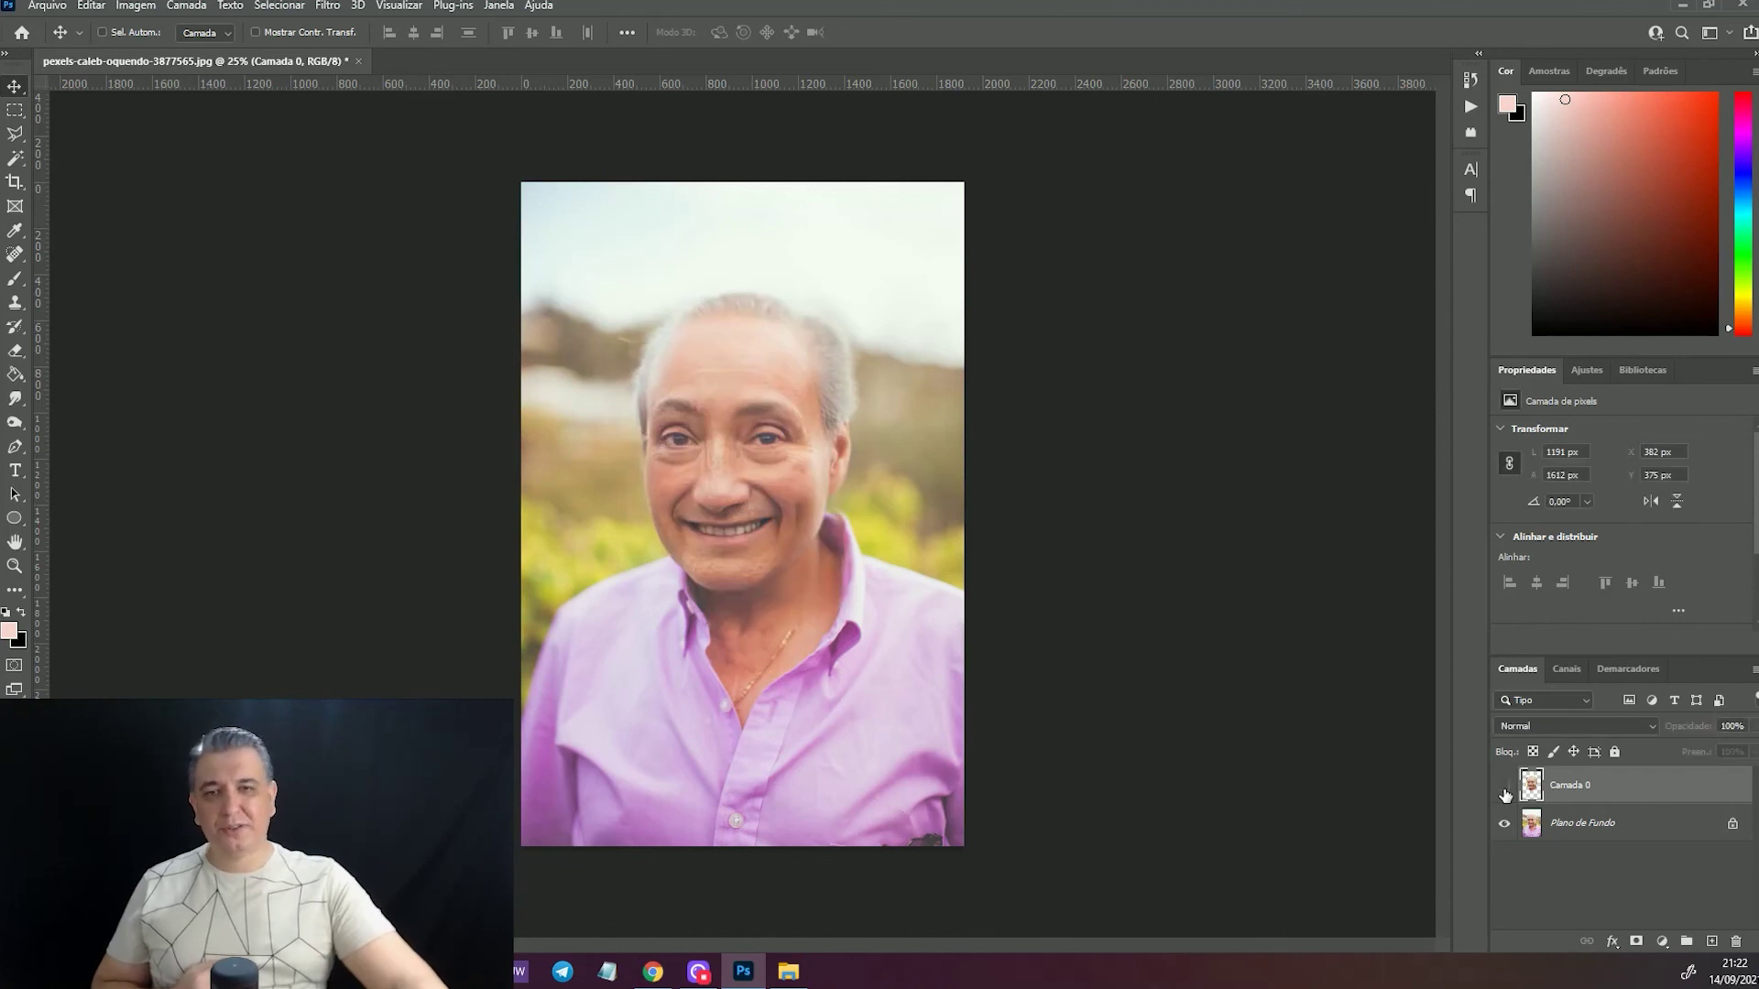
pyautogui.click(1503, 788)
pyautogui.click(1504, 790)
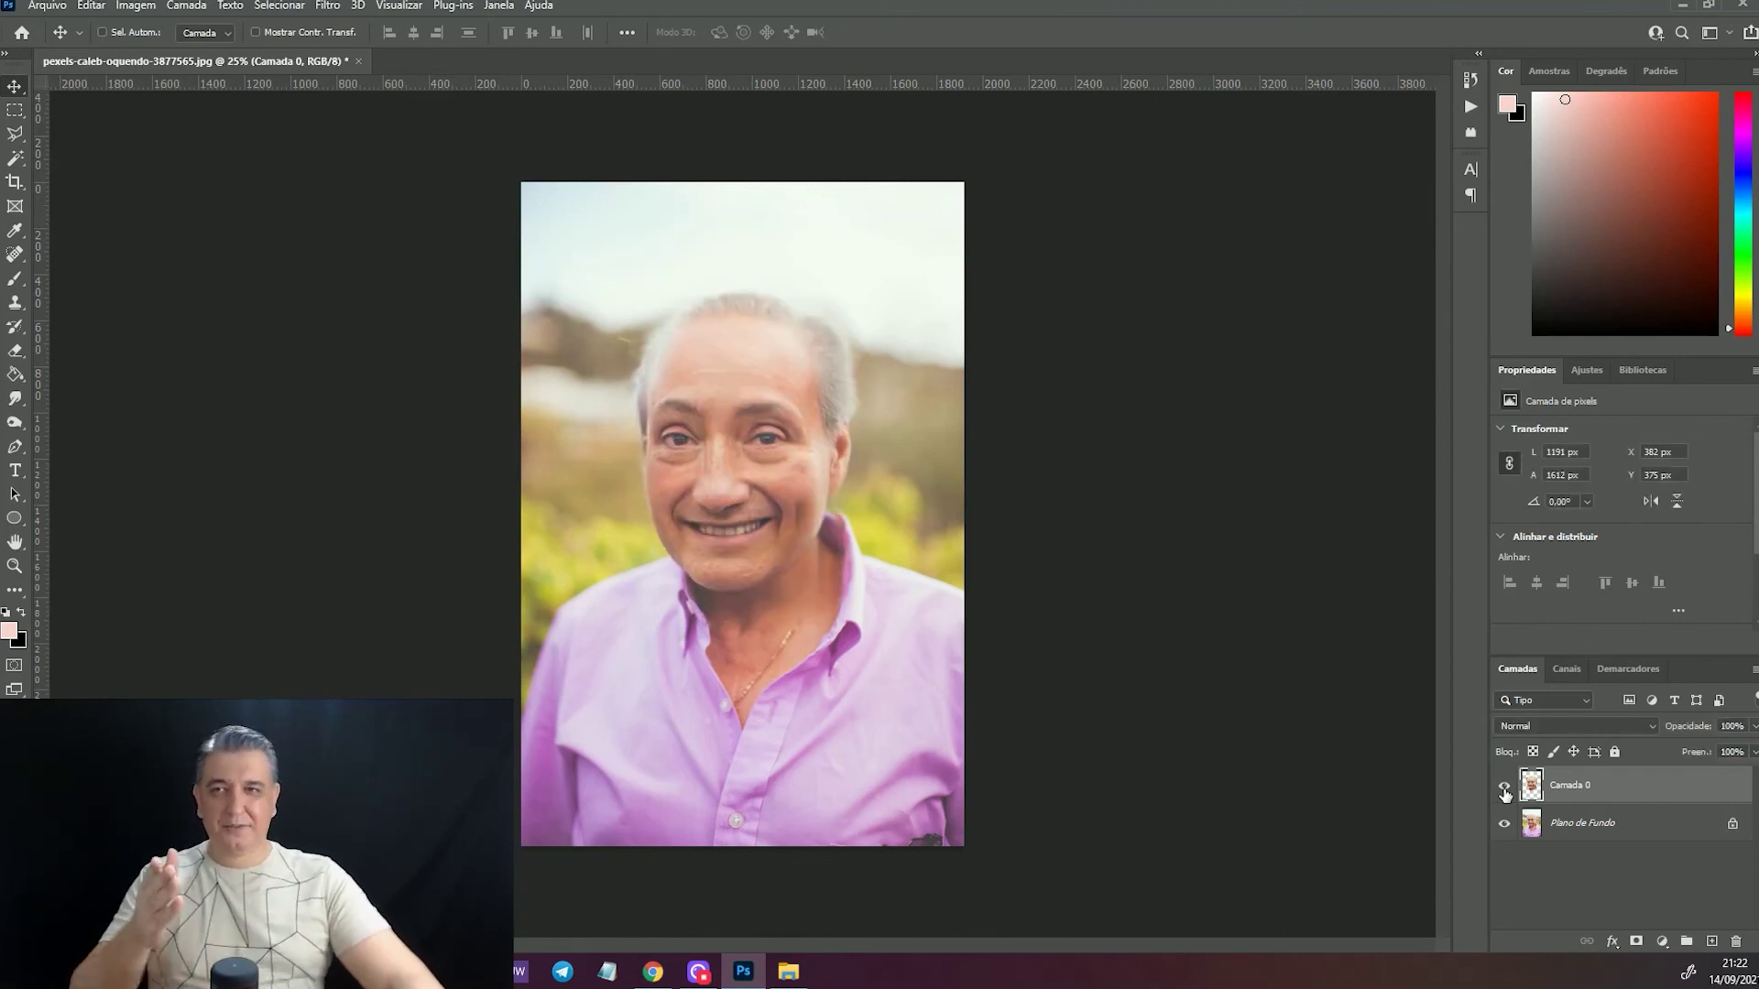